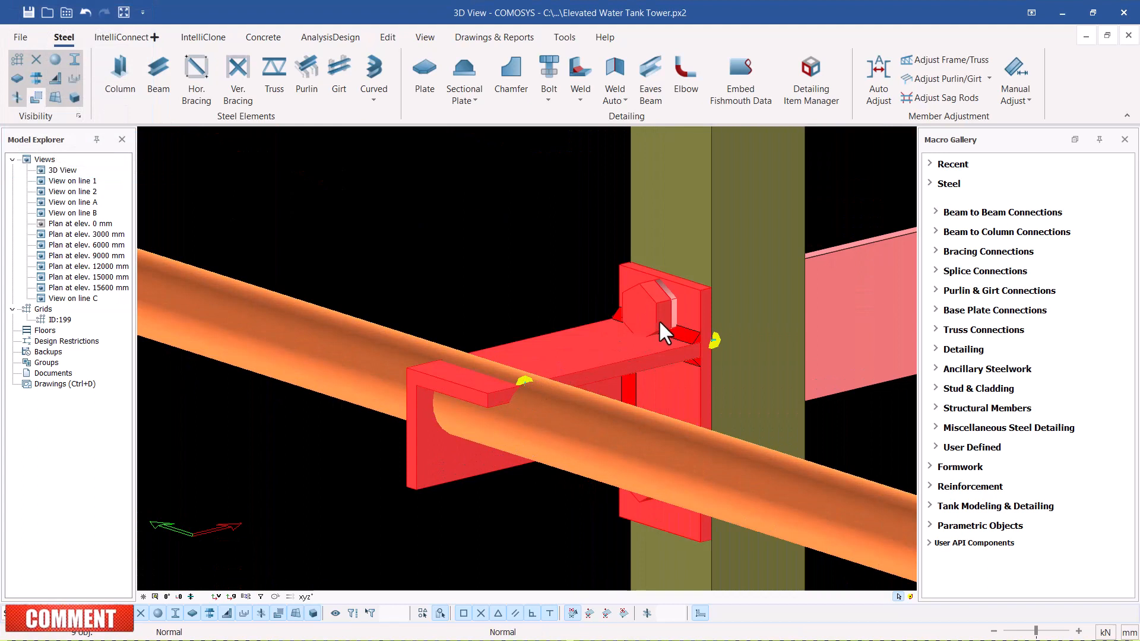
Move the selected handrail bracket connection upward along Z in 2 mm increments, with X and Y at 0.
scroll(632, 361, "down", 2)
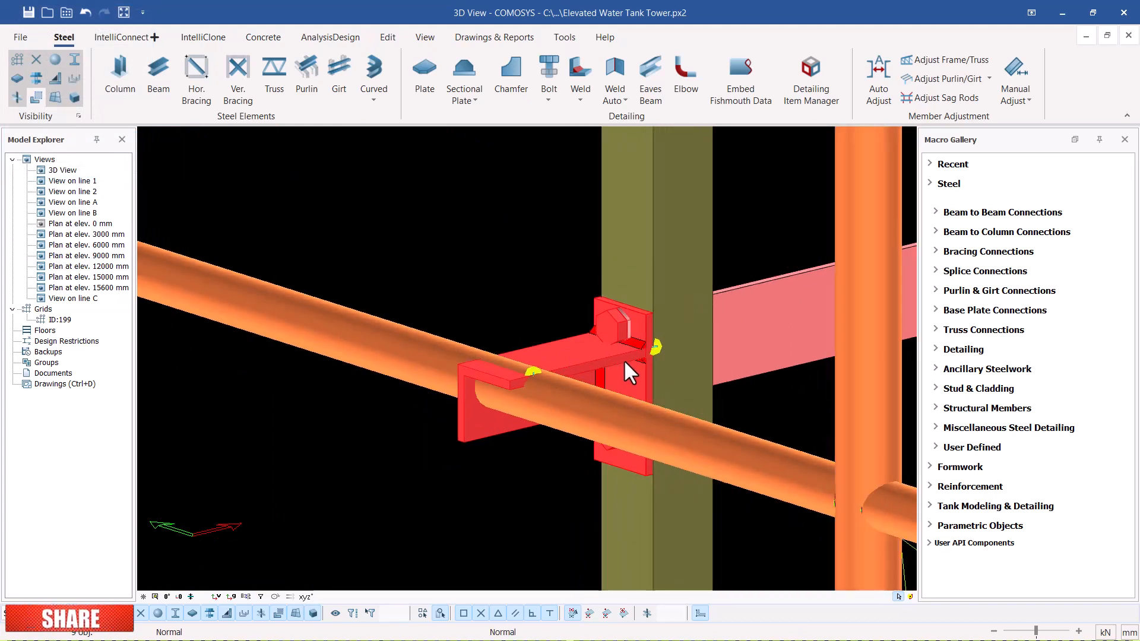
scroll(625, 363, "up", 2)
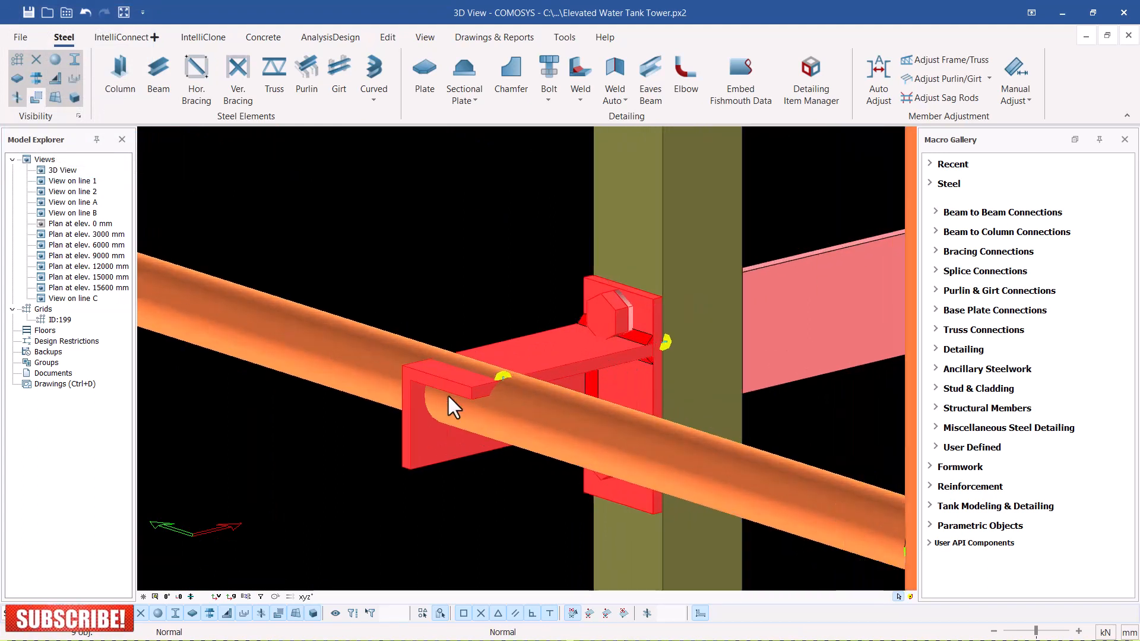
scroll(451, 399, "up", 3)
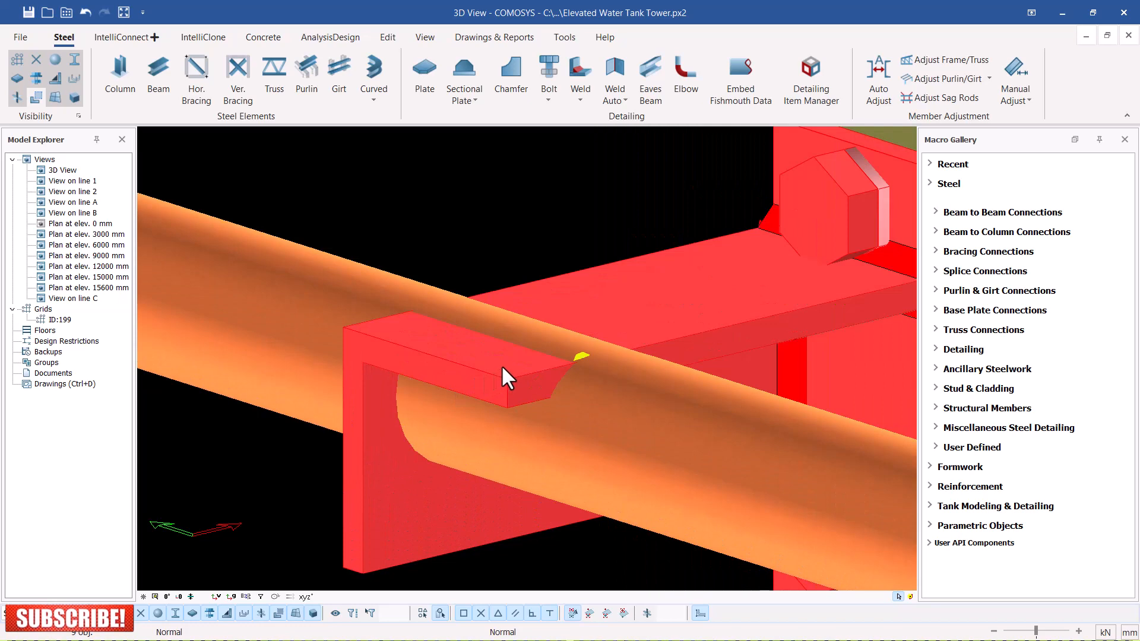
scroll(509, 351, "down", 3)
right_click(451, 222)
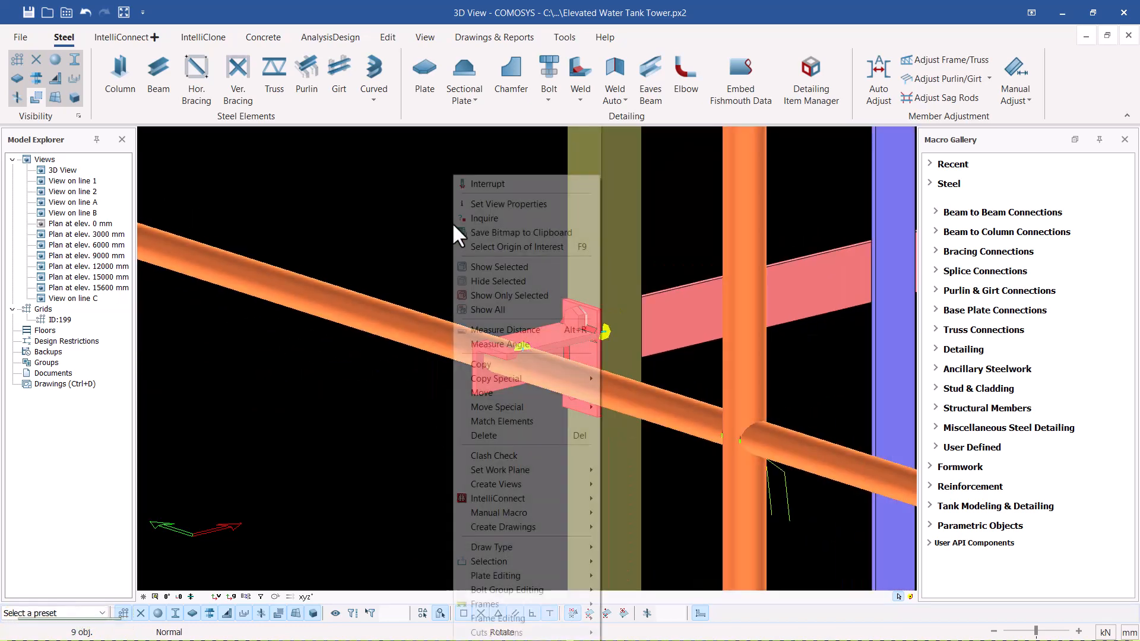
mouse_move(539, 409)
left_click(627, 407)
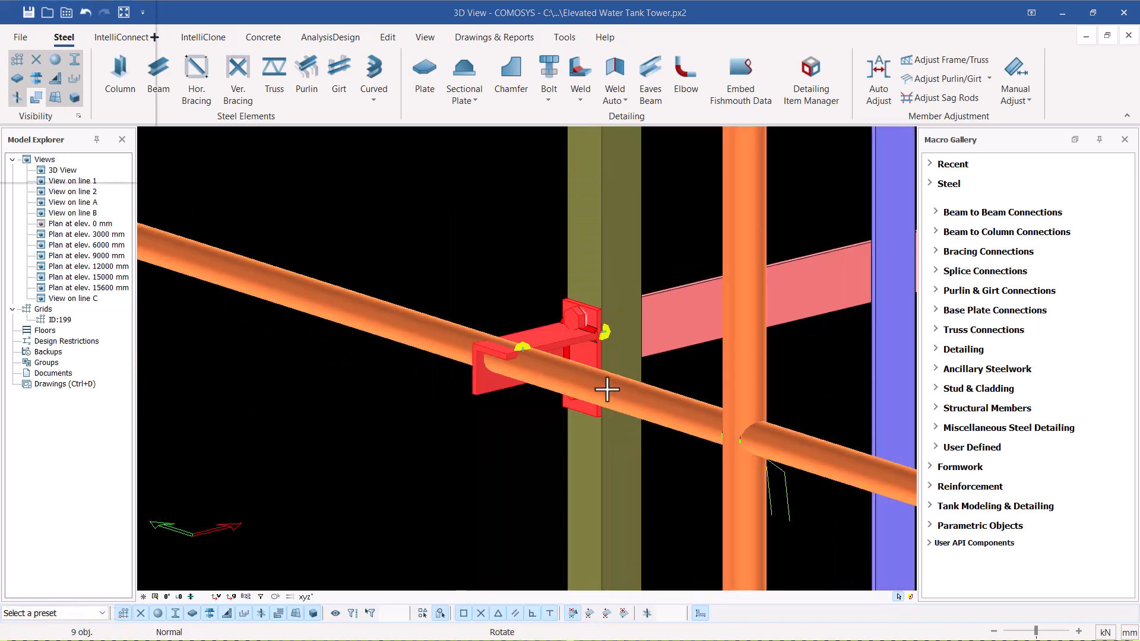
left_click_drag(61, 92, 36, 91)
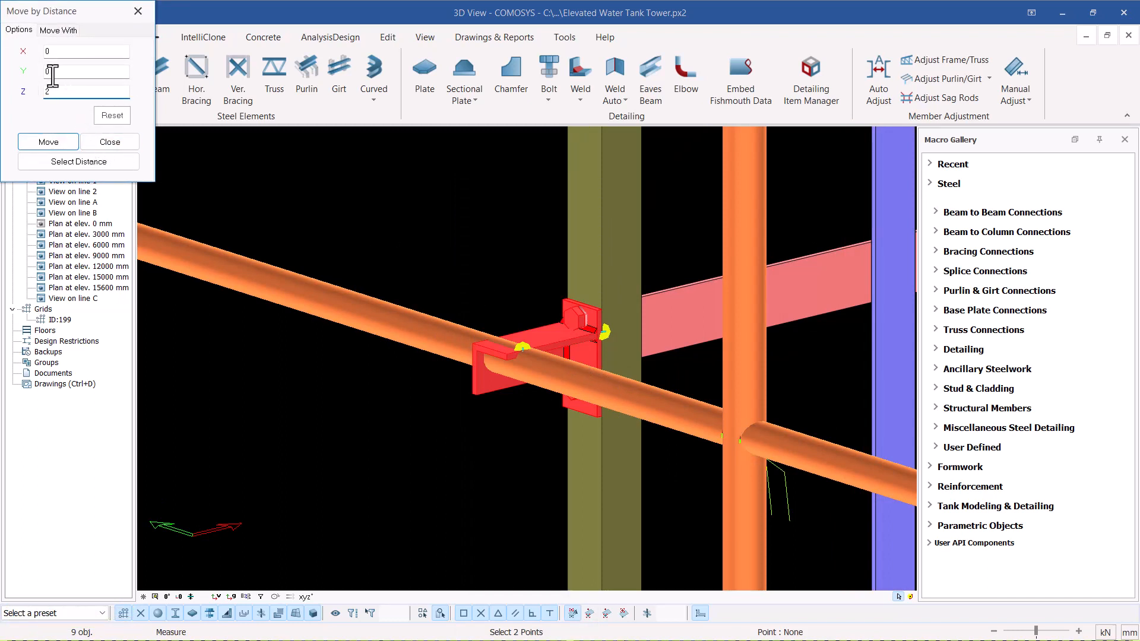
left_click(51, 144)
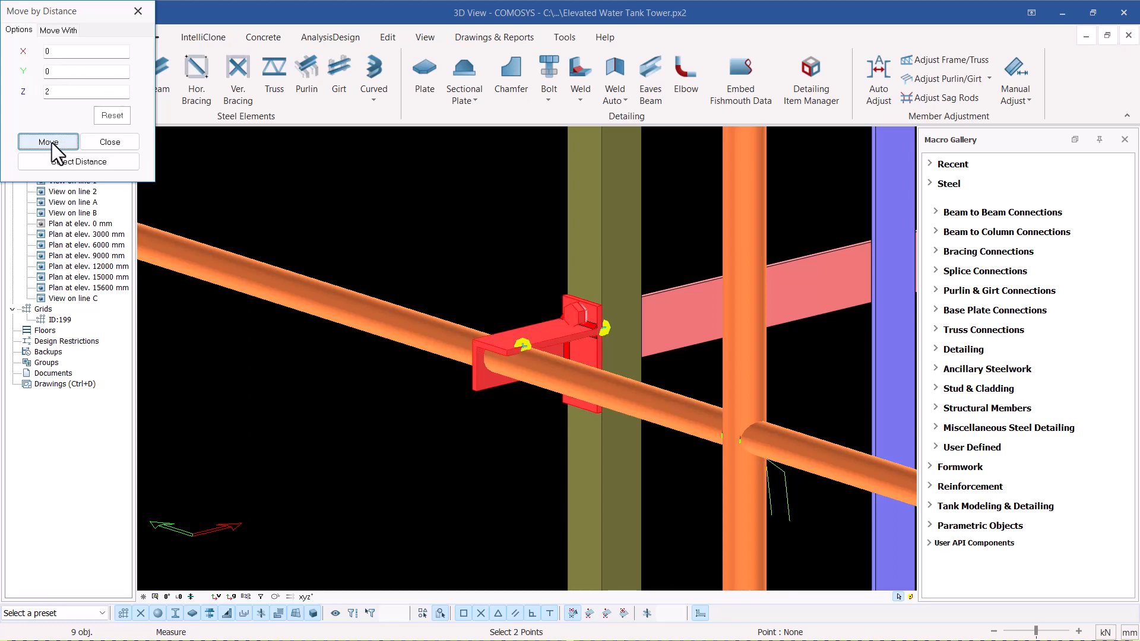
scroll(345, 277, "up", 6)
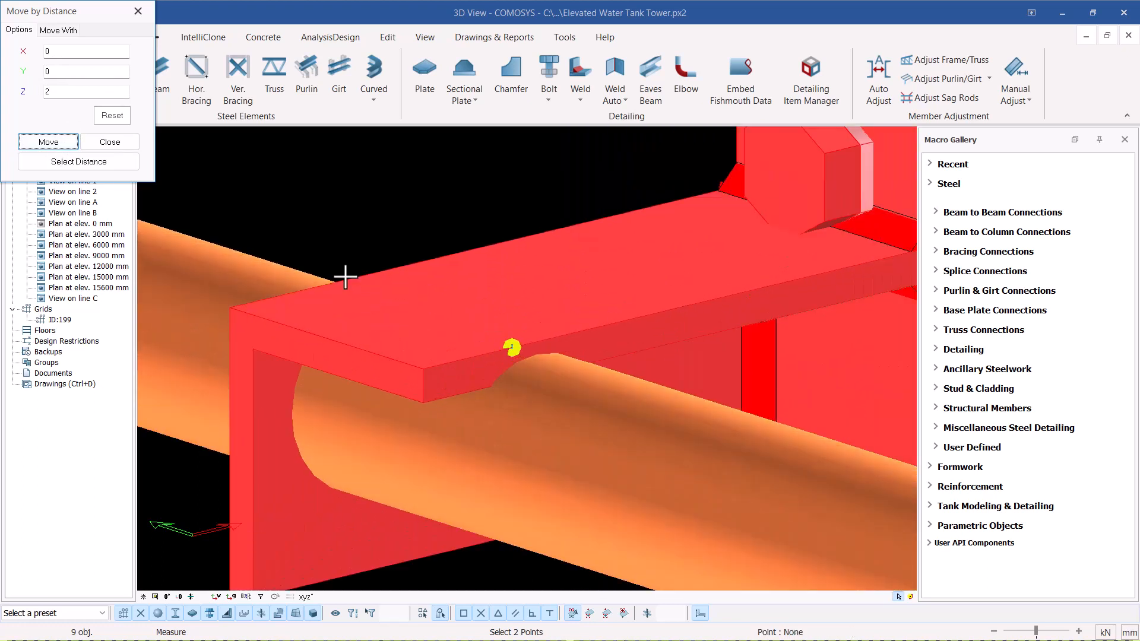
left_click(48, 144)
left_click(48, 144)
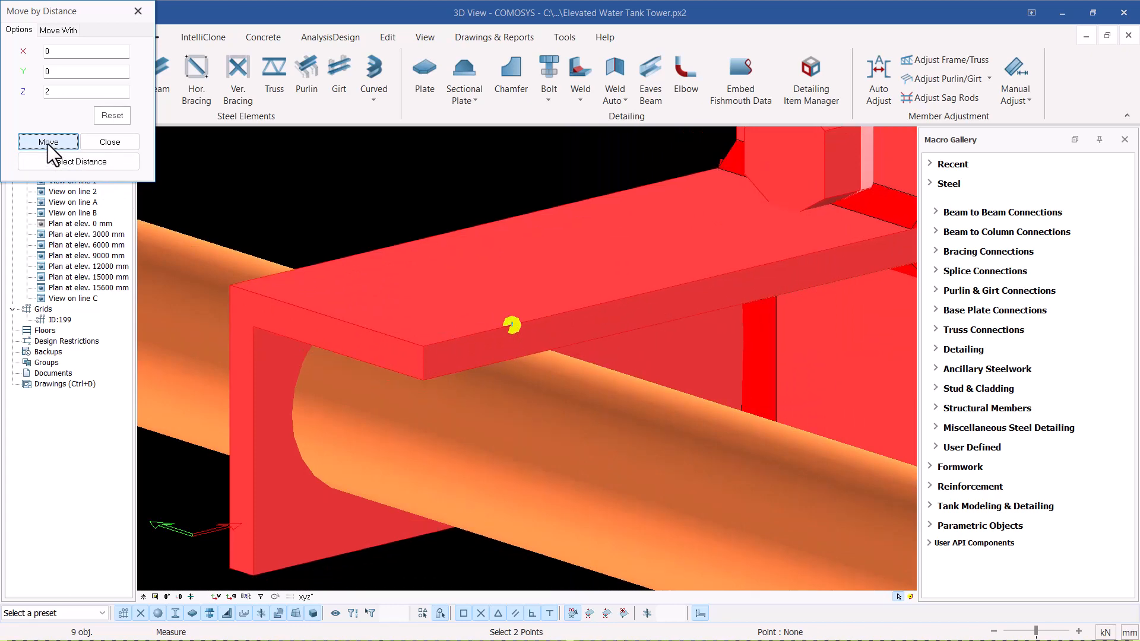
left_click(109, 144)
Copy-mirror the selected handrail bracket connection onto the other ladder stringer about the platform's vertical centre plane, and clear the selection.
scroll(443, 243, "down", 5)
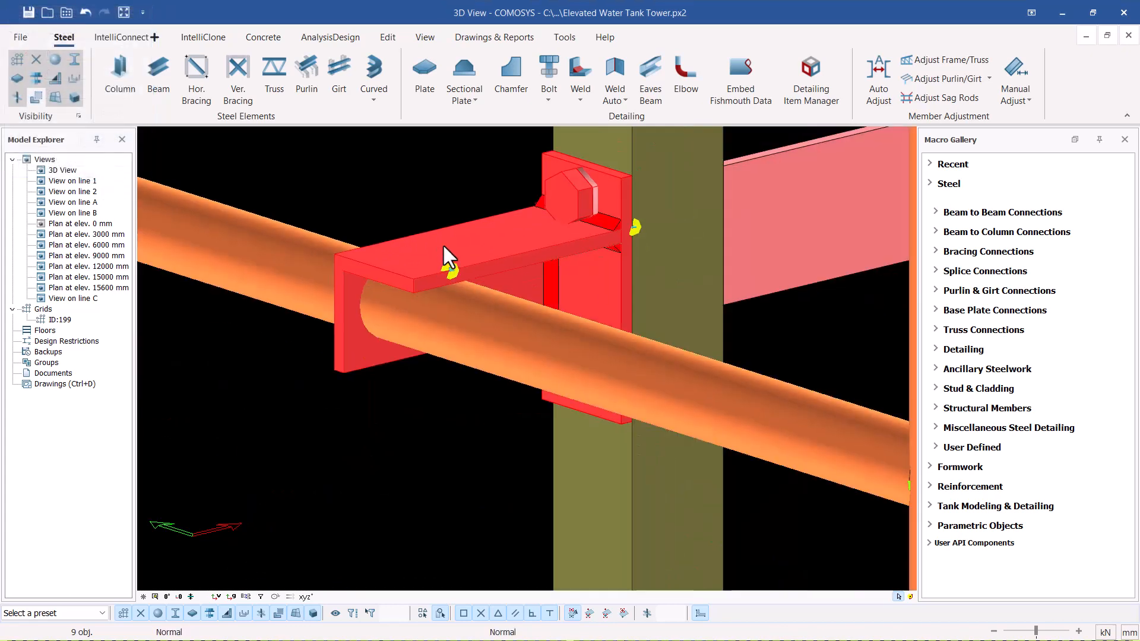
scroll(393, 262, "down", 5)
scroll(469, 265, "up", 5)
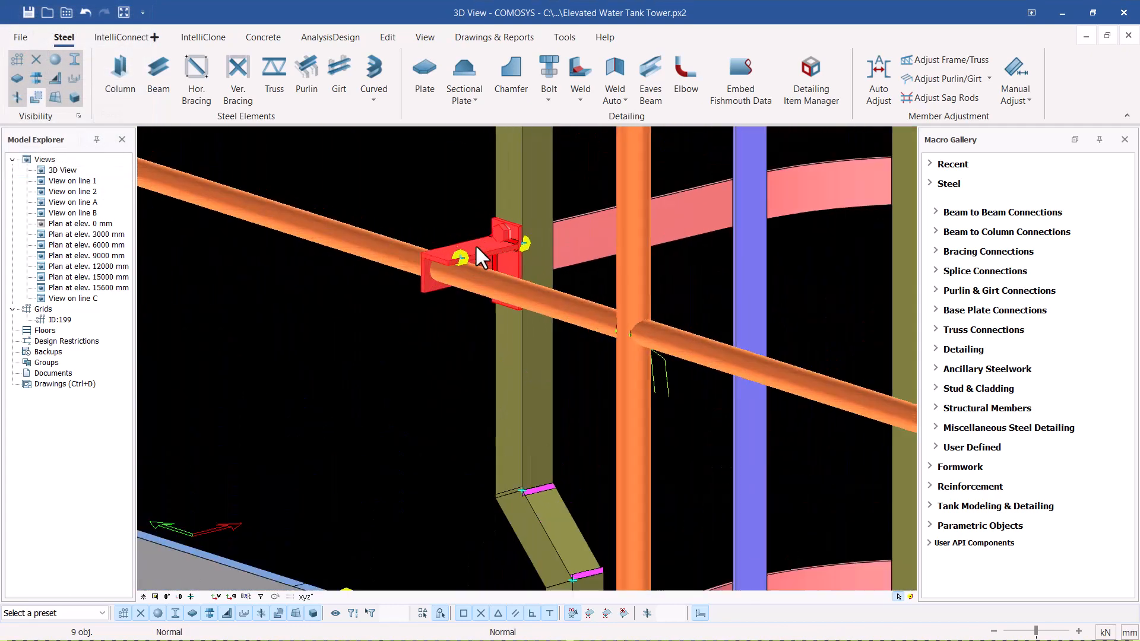
scroll(449, 282, "down", 8)
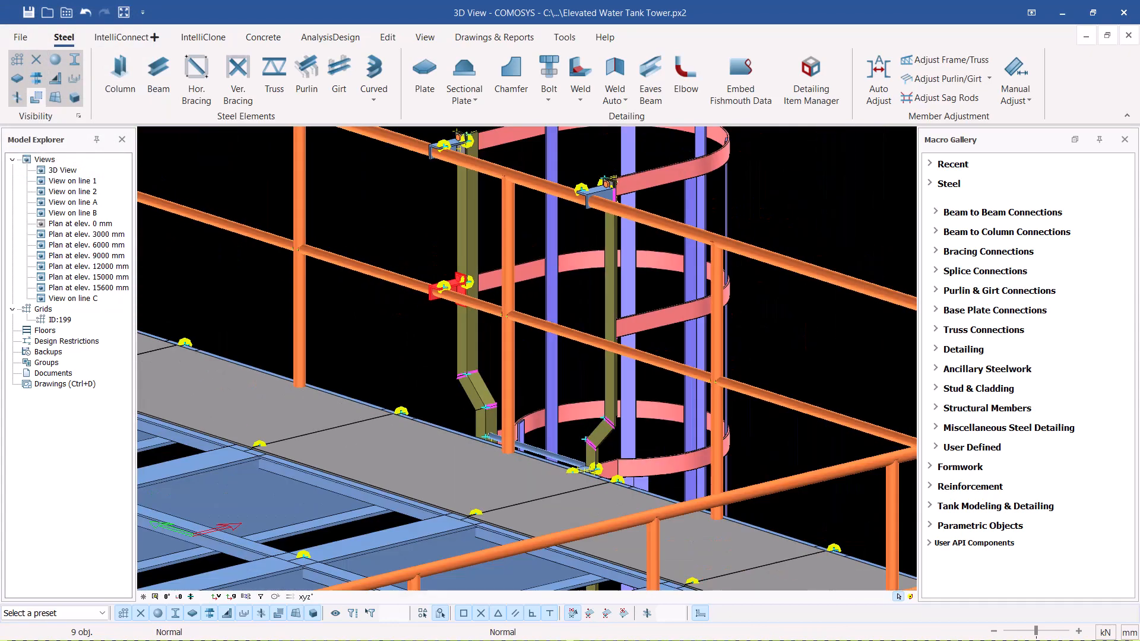
right_click(626, 221)
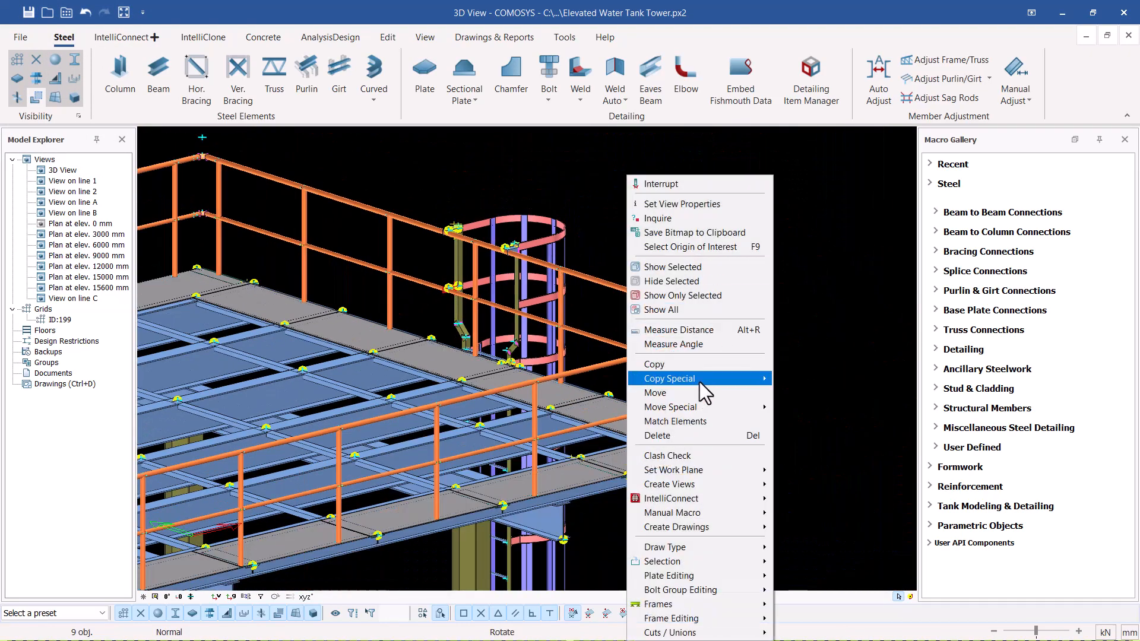
mouse_move(701, 380)
left_click(802, 407)
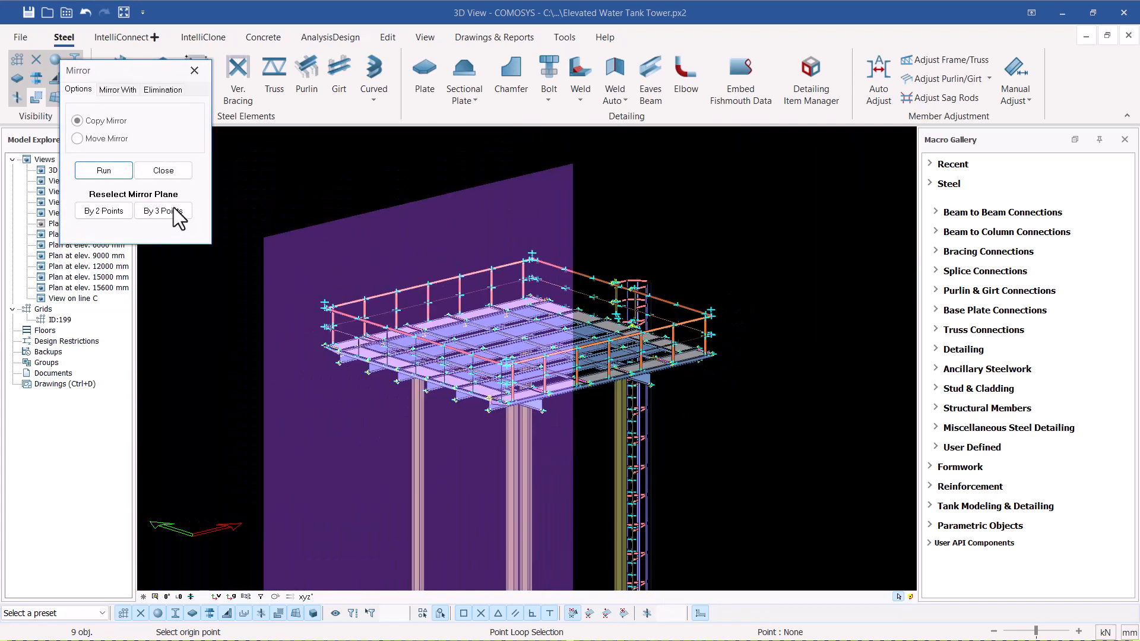
left_click(103, 170)
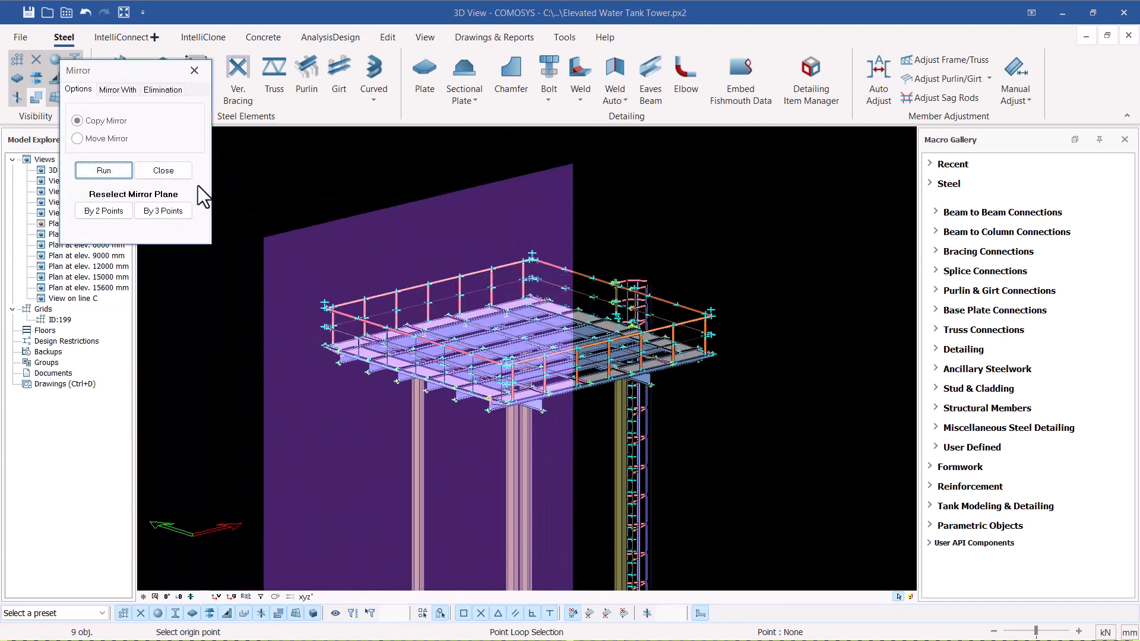
left_click(174, 172)
scroll(657, 303, "up", 15)
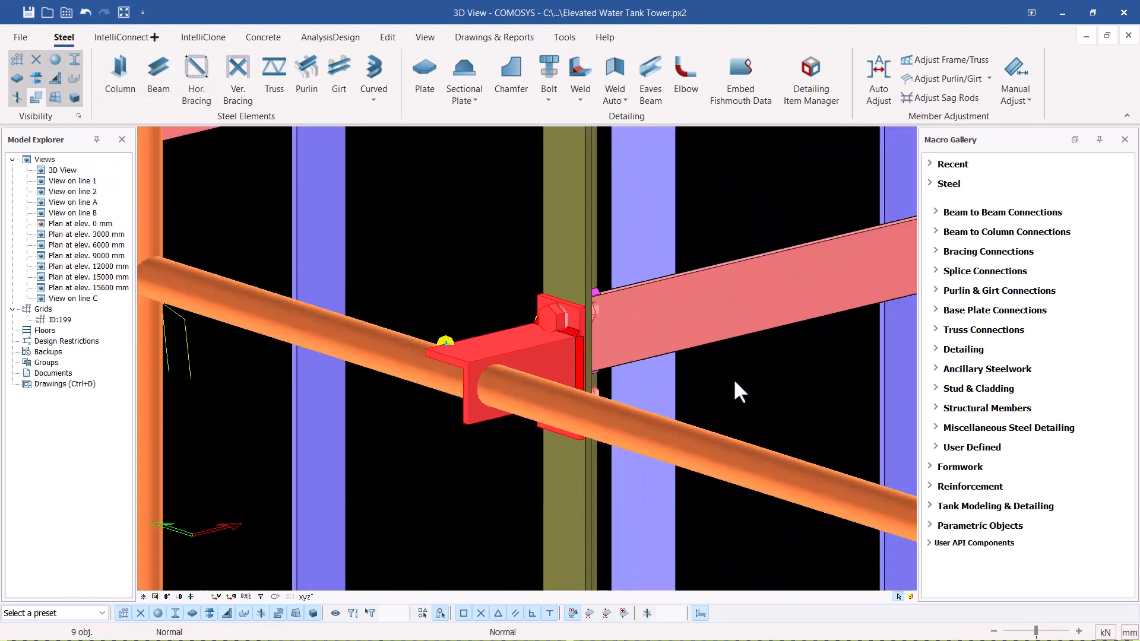
left_click(734, 381)
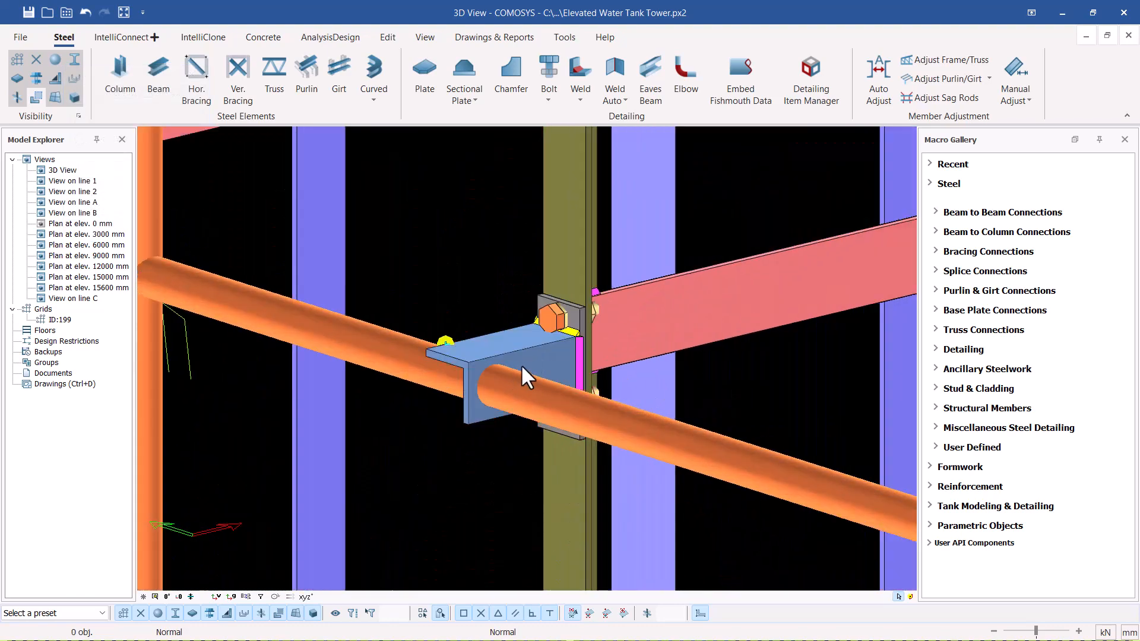
Place a reference point 40 mm above the ladder base support's corner joint, on the edge of the stringer.
scroll(549, 323, "down", 3)
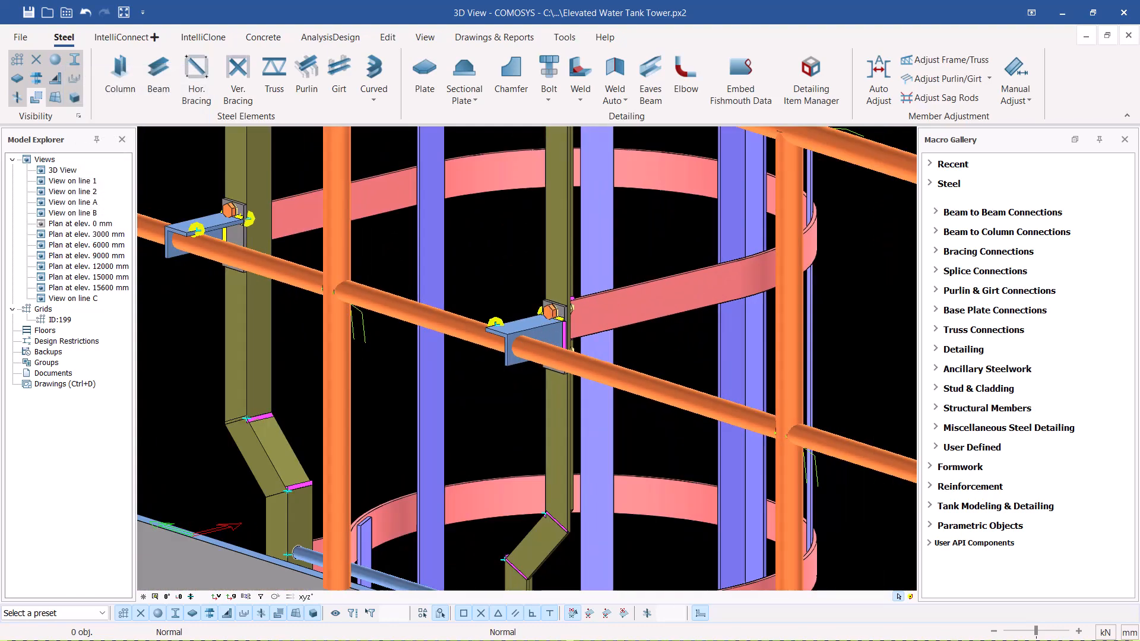
scroll(538, 325, "down", 6)
scroll(532, 375, "up", 4)
scroll(533, 375, "up", 10)
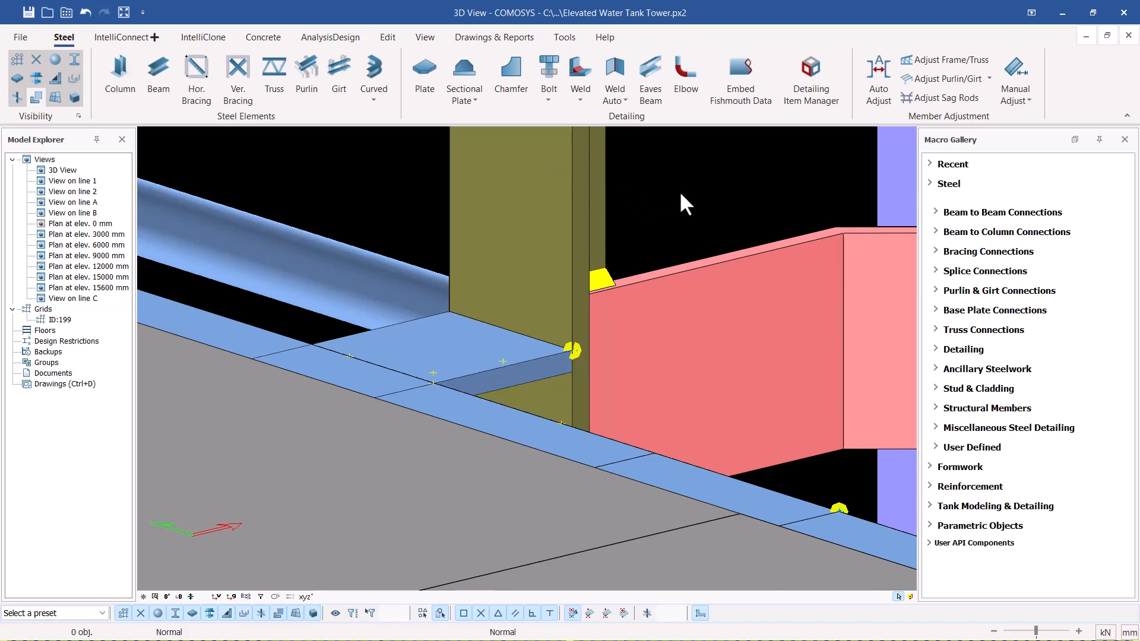
left_click(387, 37)
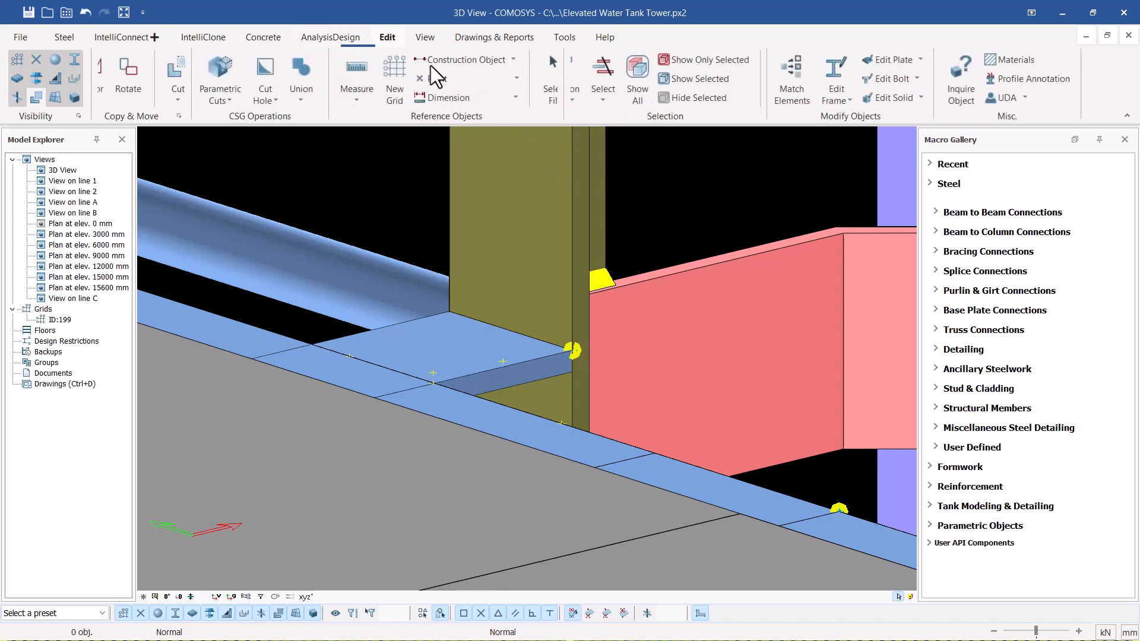
left_click(544, 67)
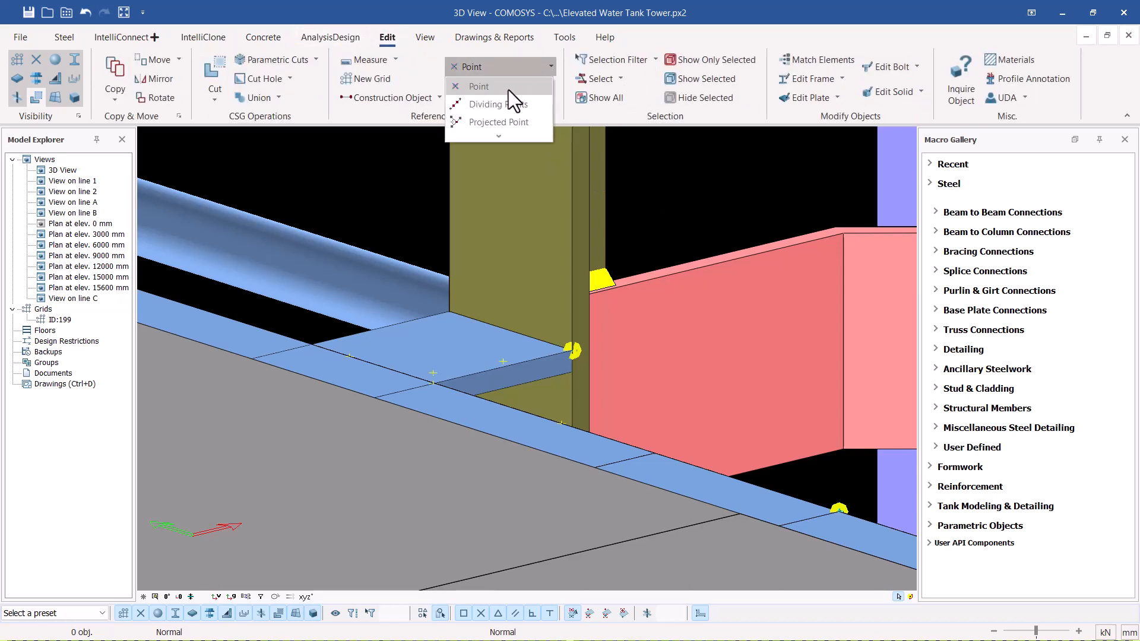
left_click(508, 88)
scroll(569, 348, "up", 2)
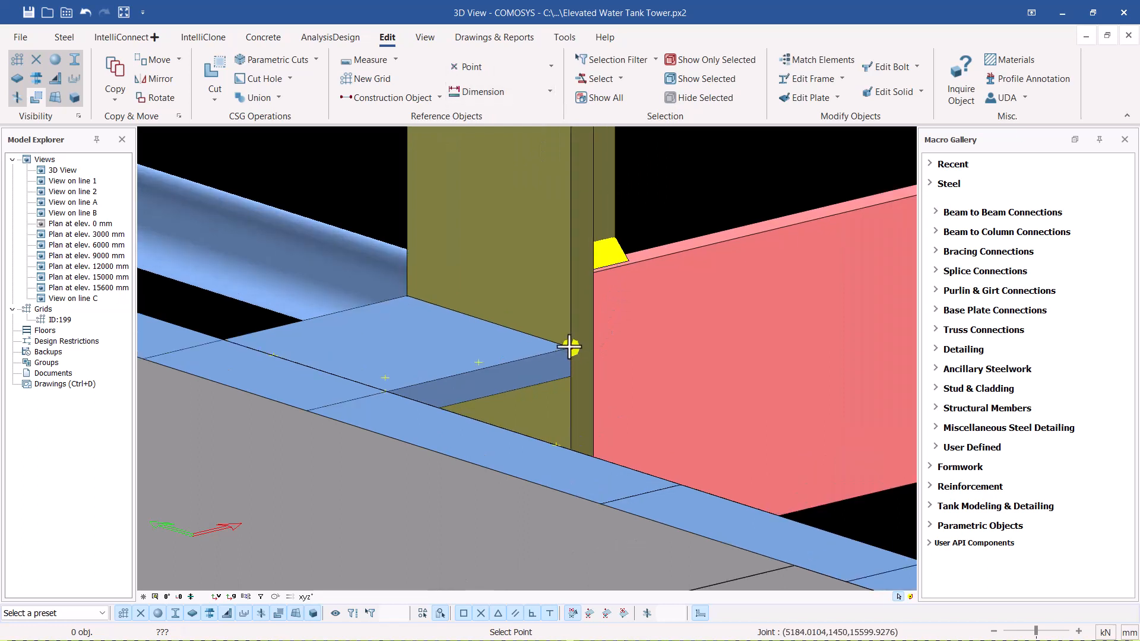
left_click(569, 348)
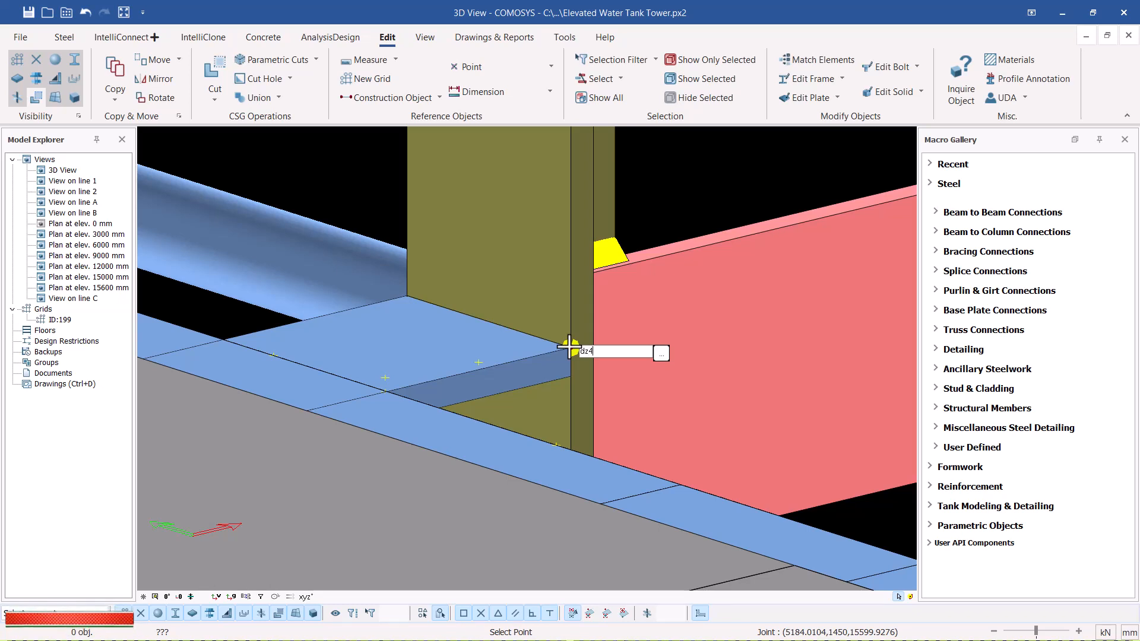
type("40")
key("Return")
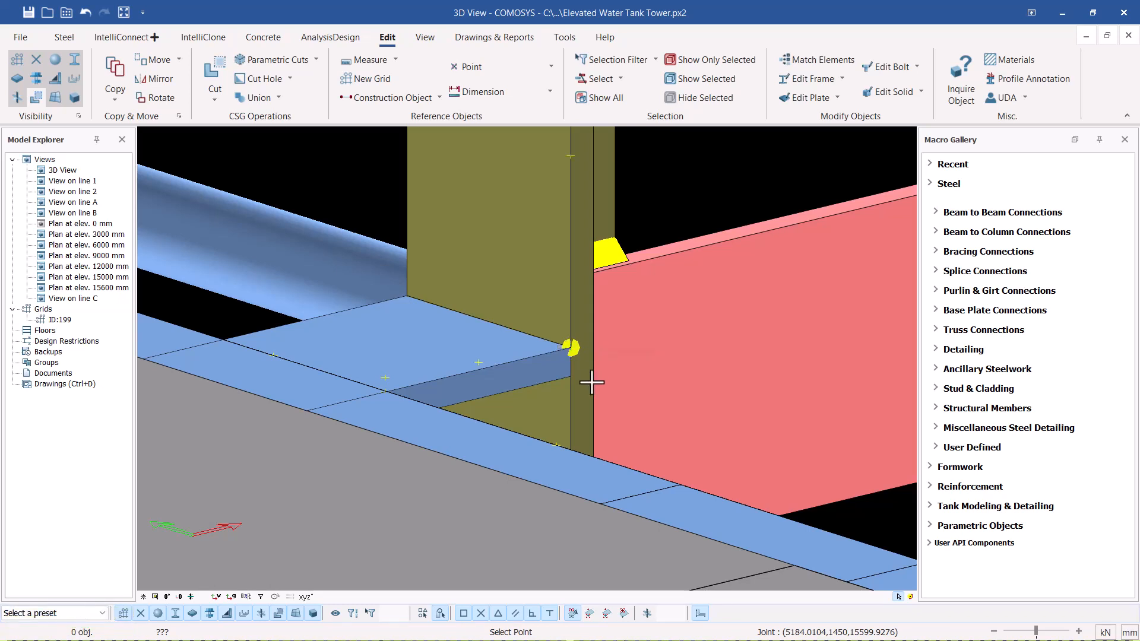
scroll(566, 365, "down", 3)
scroll(536, 226, "up", 4)
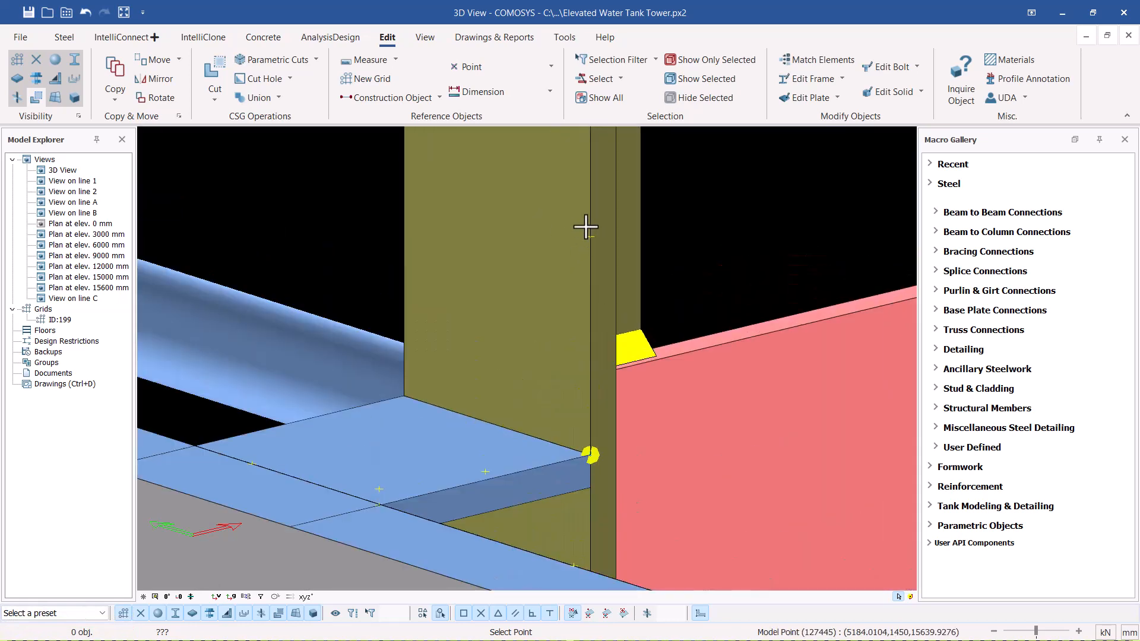
right_click(693, 188)
left_click(658, 230)
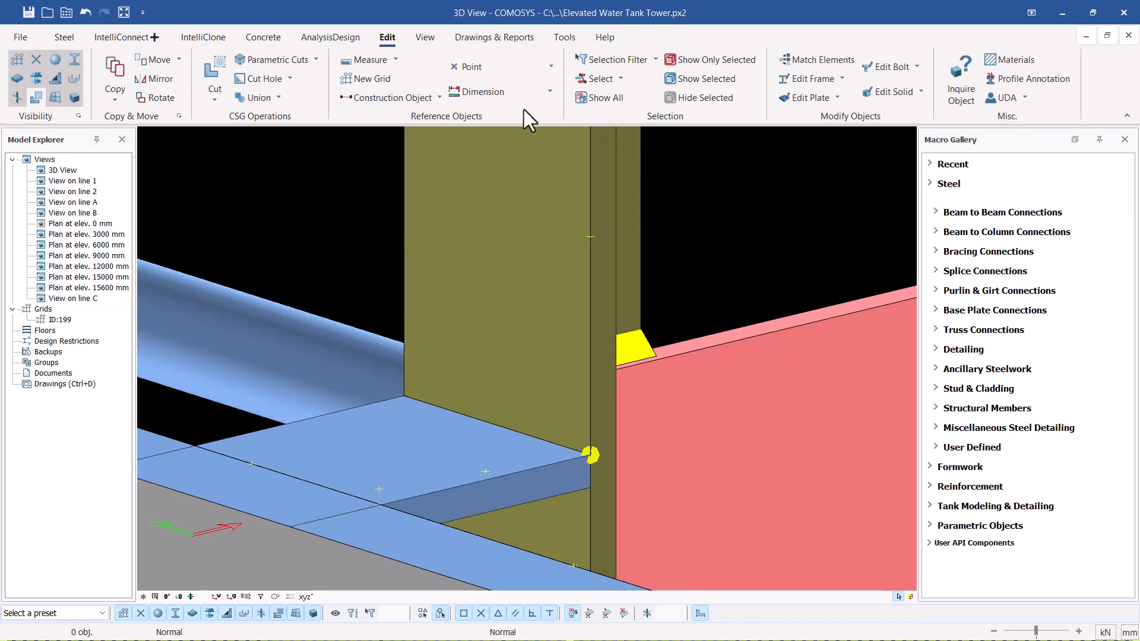
Create a projected point on the stringer's opposite vertical edge from the new reference point.
left_click(549, 67)
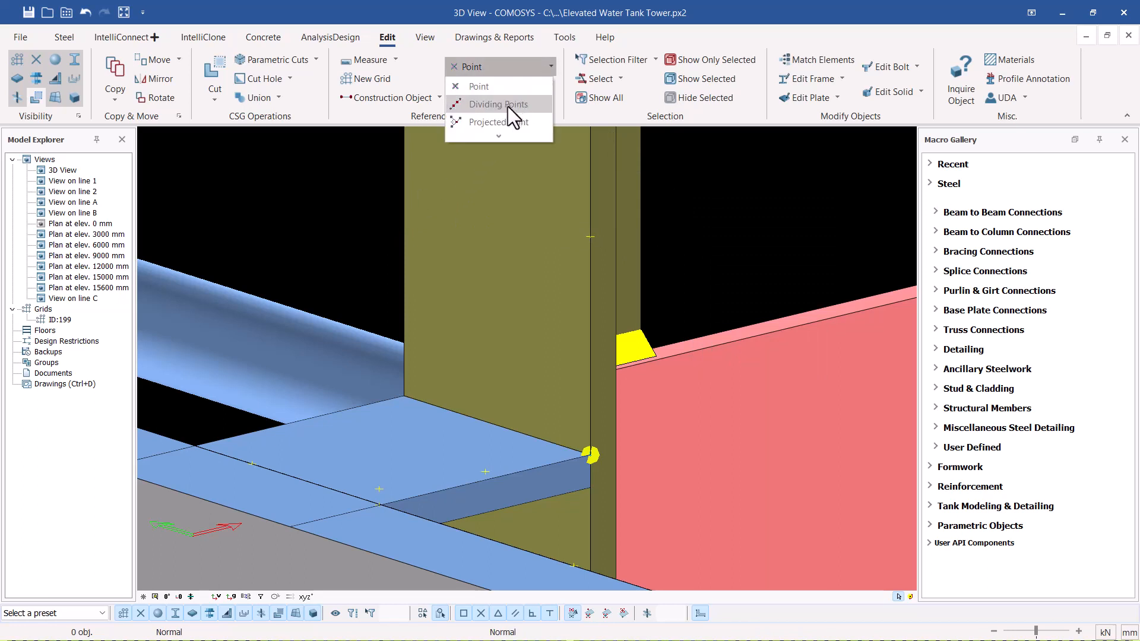
left_click(496, 122)
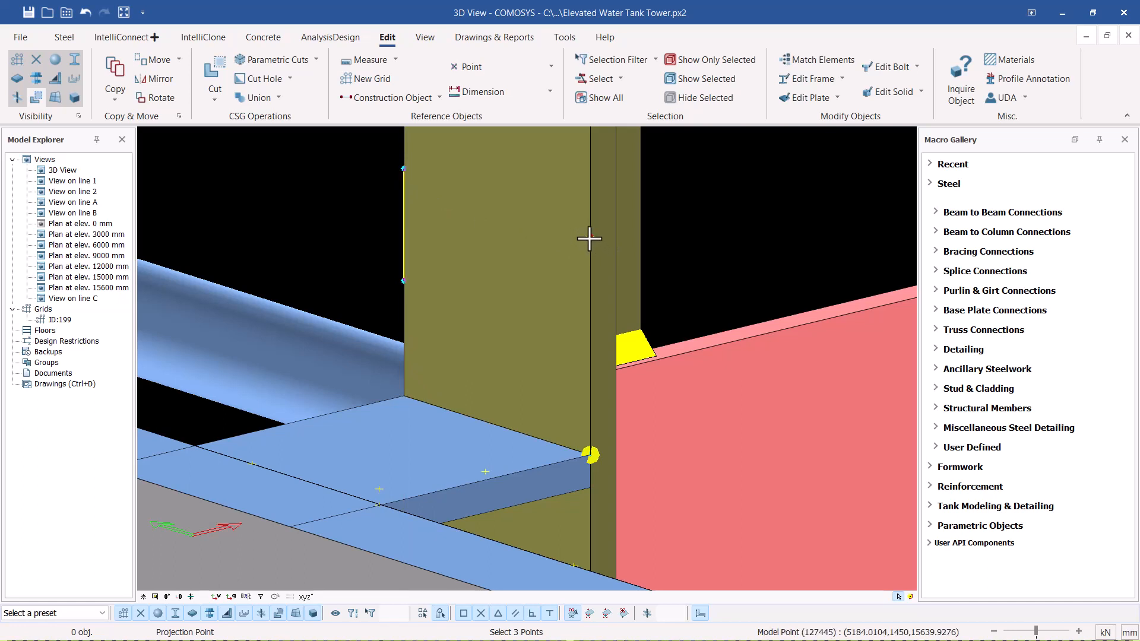
left_click(590, 239)
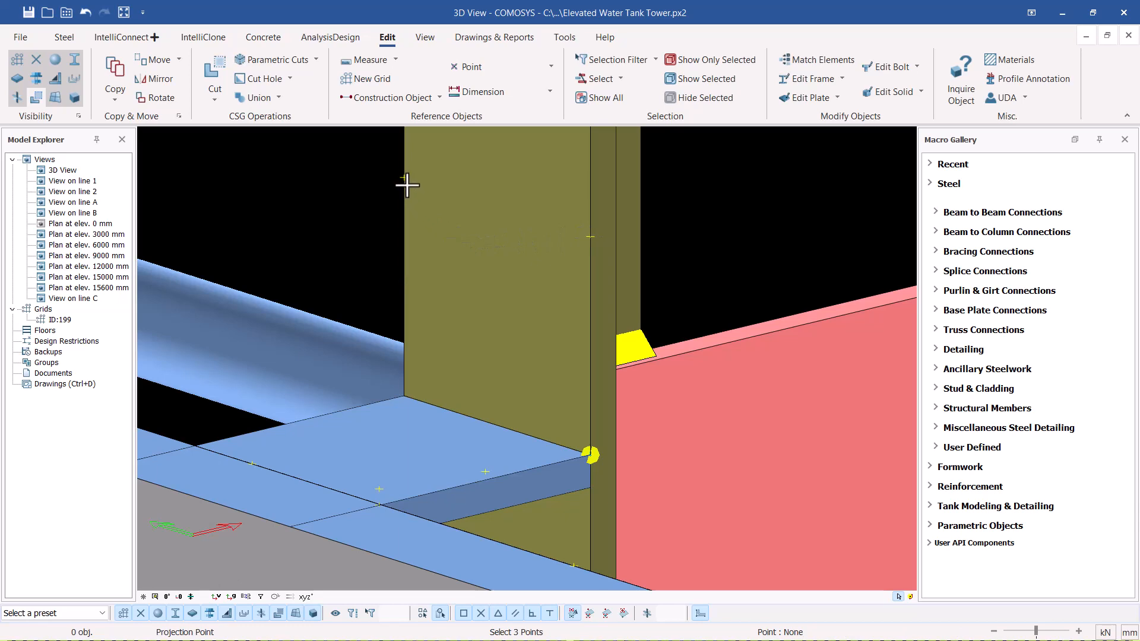
middle_click_drag(659, 184, 659, 184)
right_click(659, 184)
key("Escape")
Copy the two reference points on the stringer's vertical edges once by -106 mm along Z, with X and Y at 0.
scroll(572, 213, "down", 3)
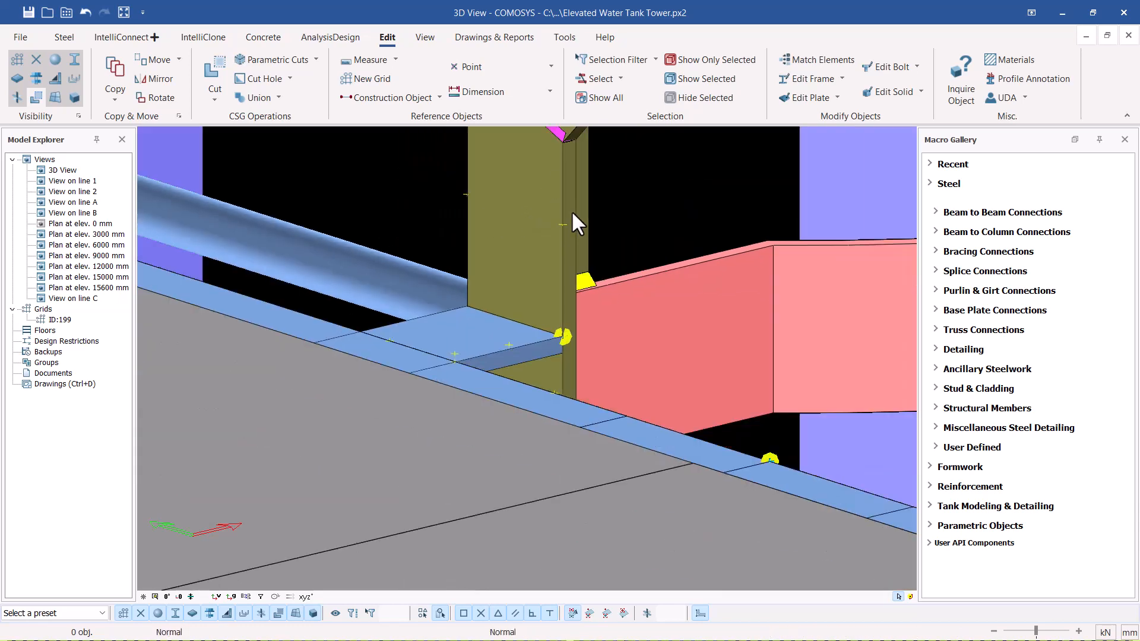
scroll(521, 232, "down", 2)
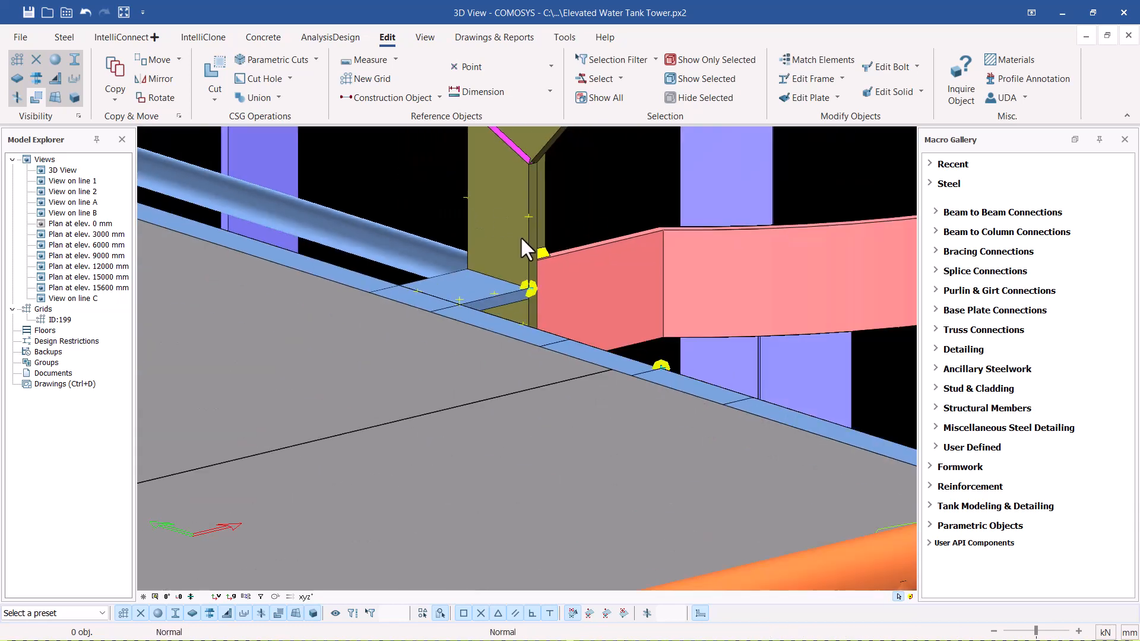
left_click(530, 282)
mouse_move(529, 282)
middle_mouse_down()
mouse_move(500, 291)
mouse_move(526, 292)
middle_mouse_up()
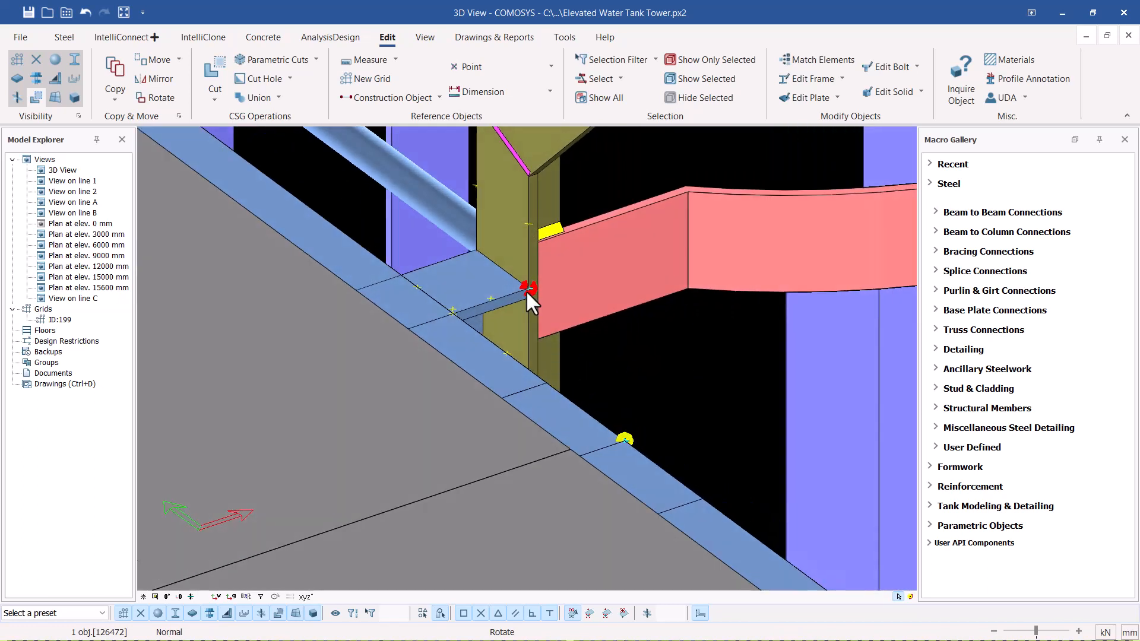
left_click(526, 223)
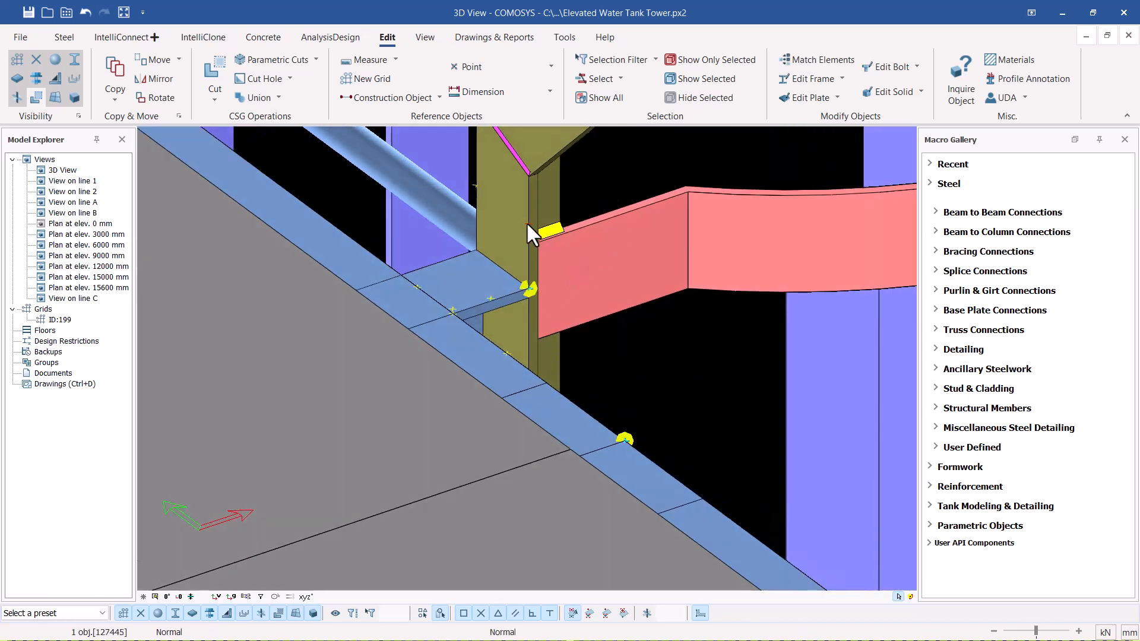
left_click(475, 186, "ctrl")
right_click(598, 180)
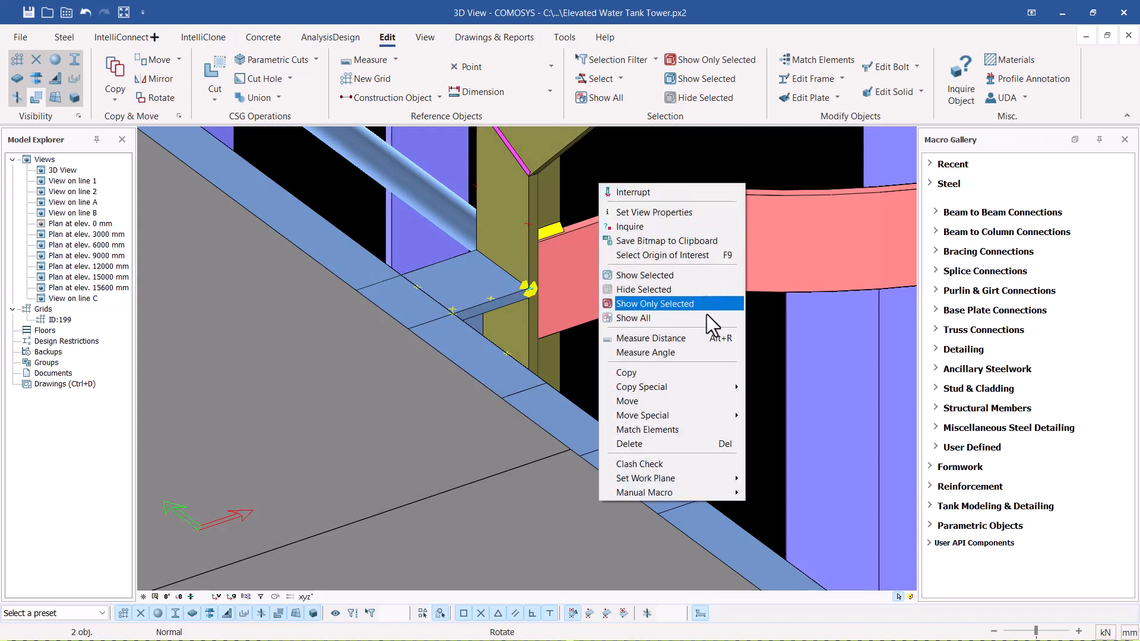
mouse_move(657, 390)
left_click(753, 387)
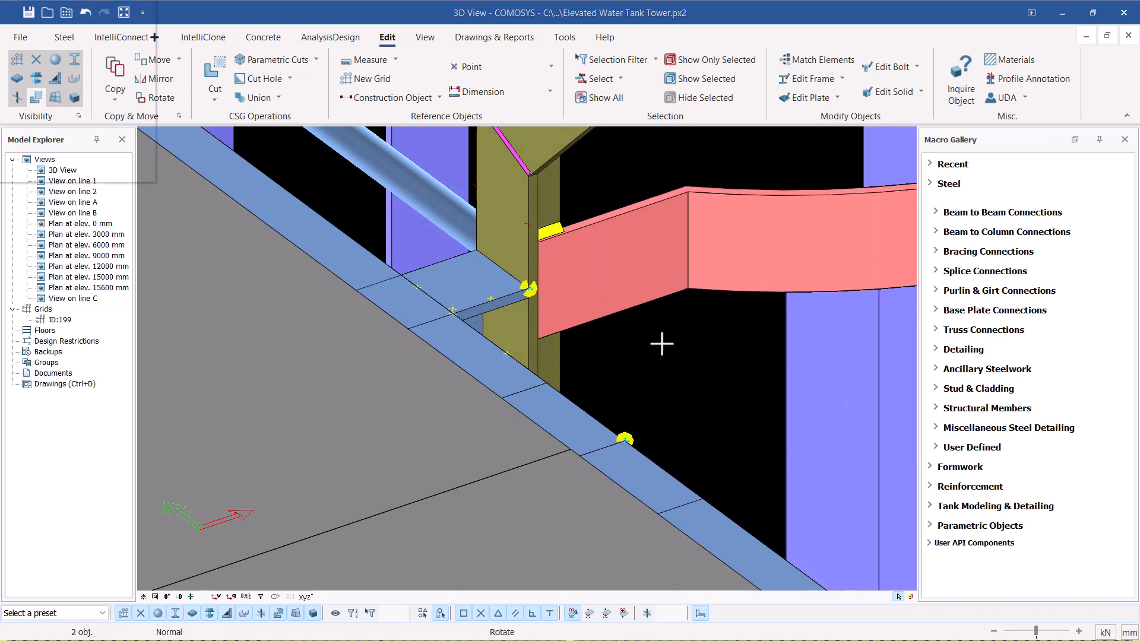
left_click_drag(61, 92, 39, 86)
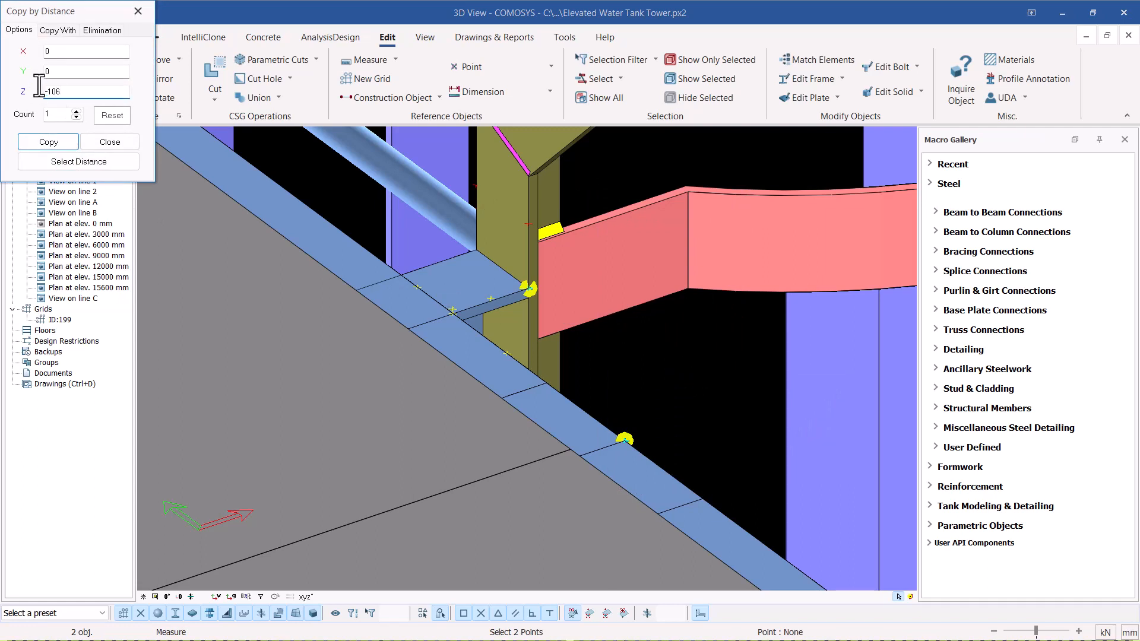
left_click(38, 141)
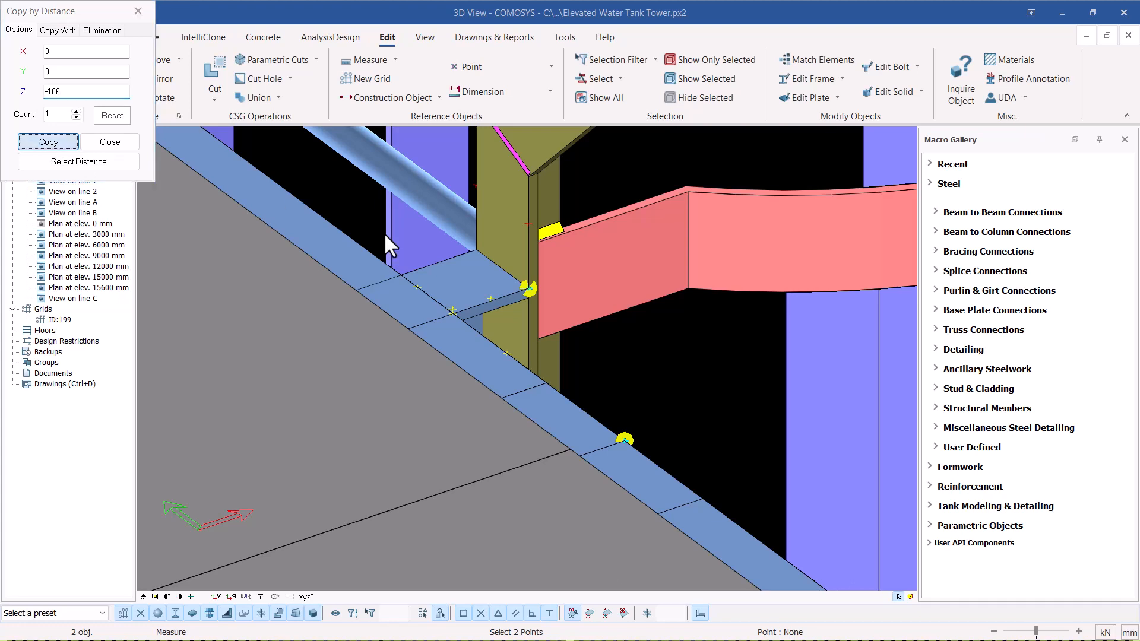
left_click(110, 142)
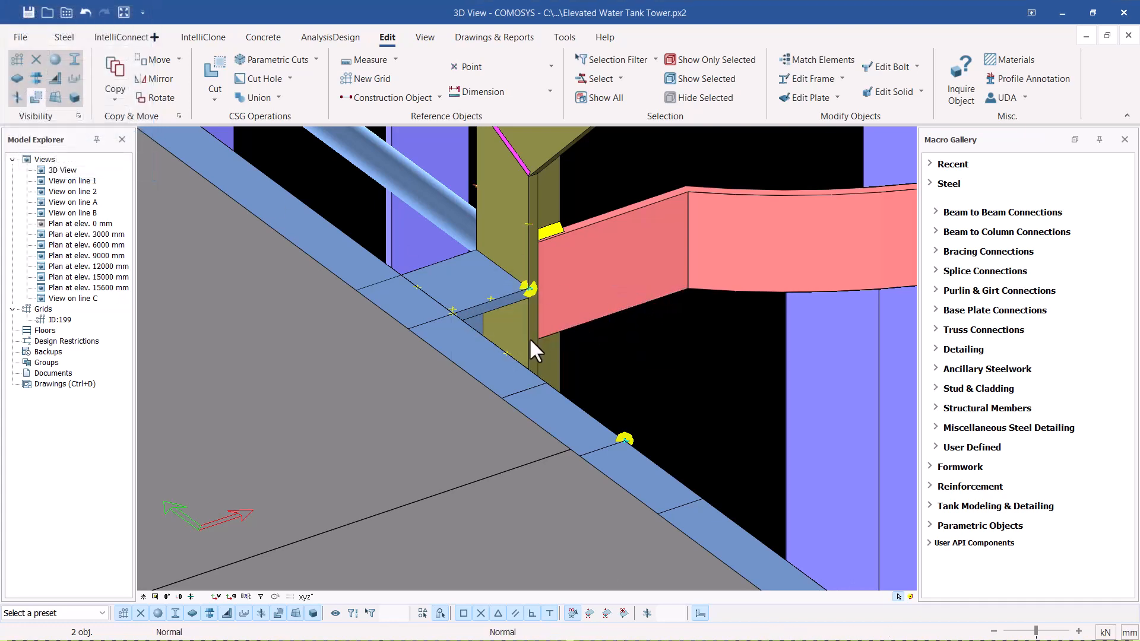
Create a plate on the ladder stringer's face through the two upper and two copied lower reference points.
middle_click_drag(507, 352, 534, 353)
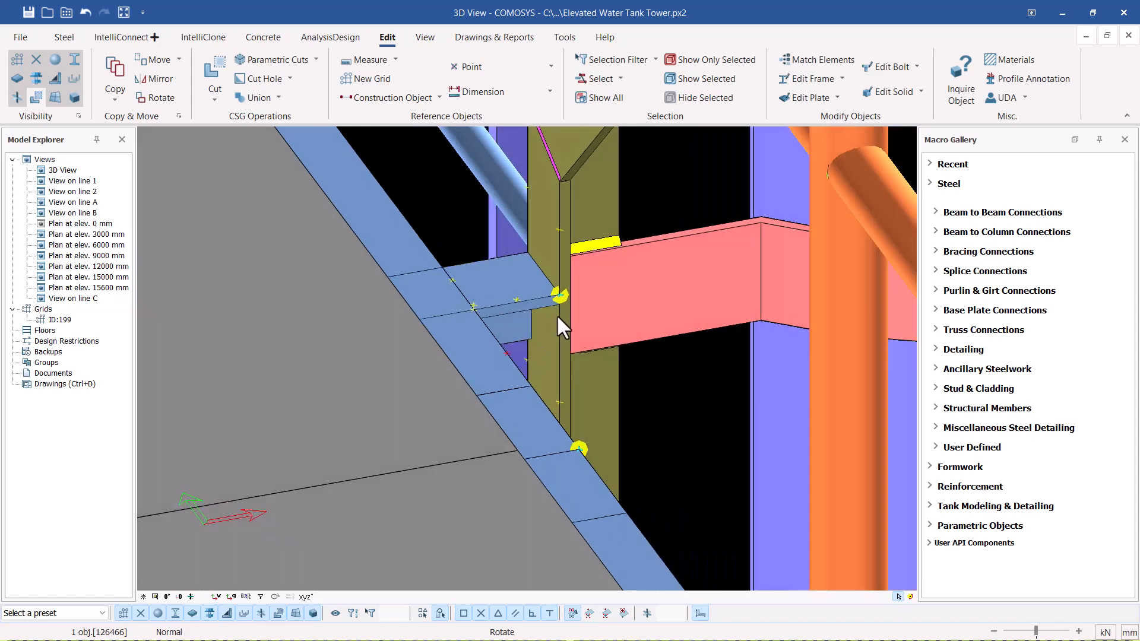
middle_click_drag(557, 315, 522, 377)
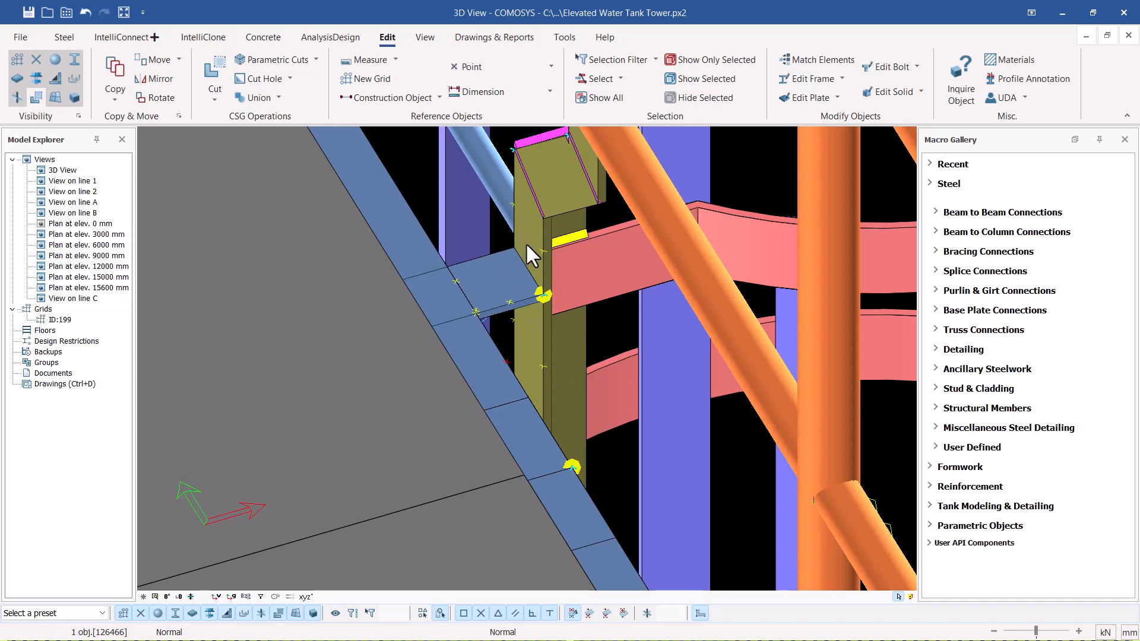
left_click(67, 38)
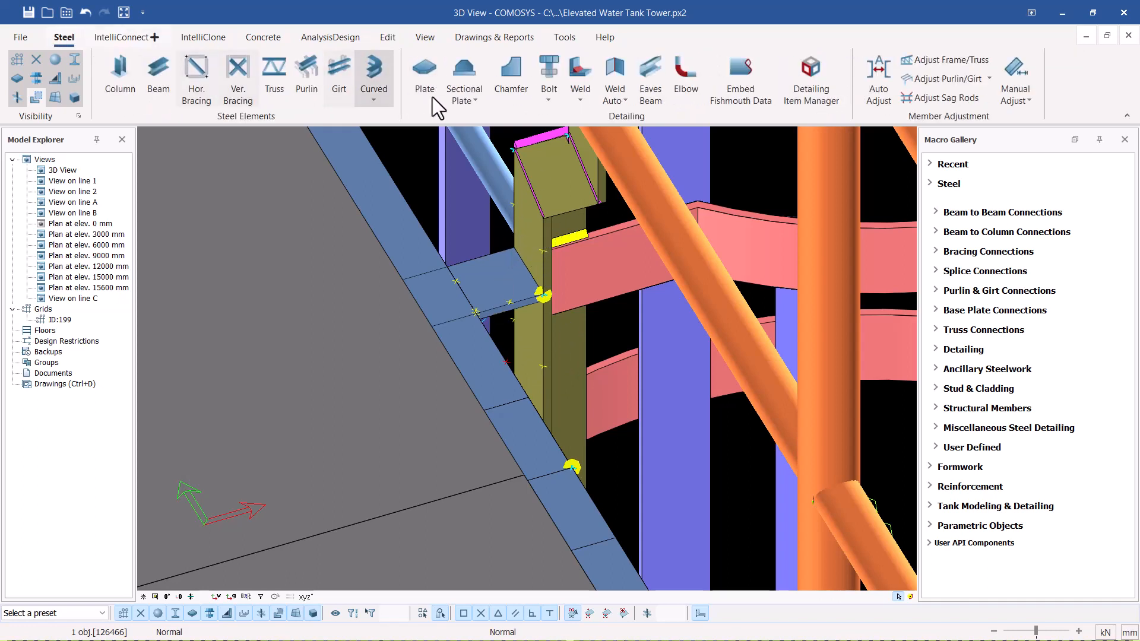
left_click(428, 89)
scroll(511, 202, "up", 3)
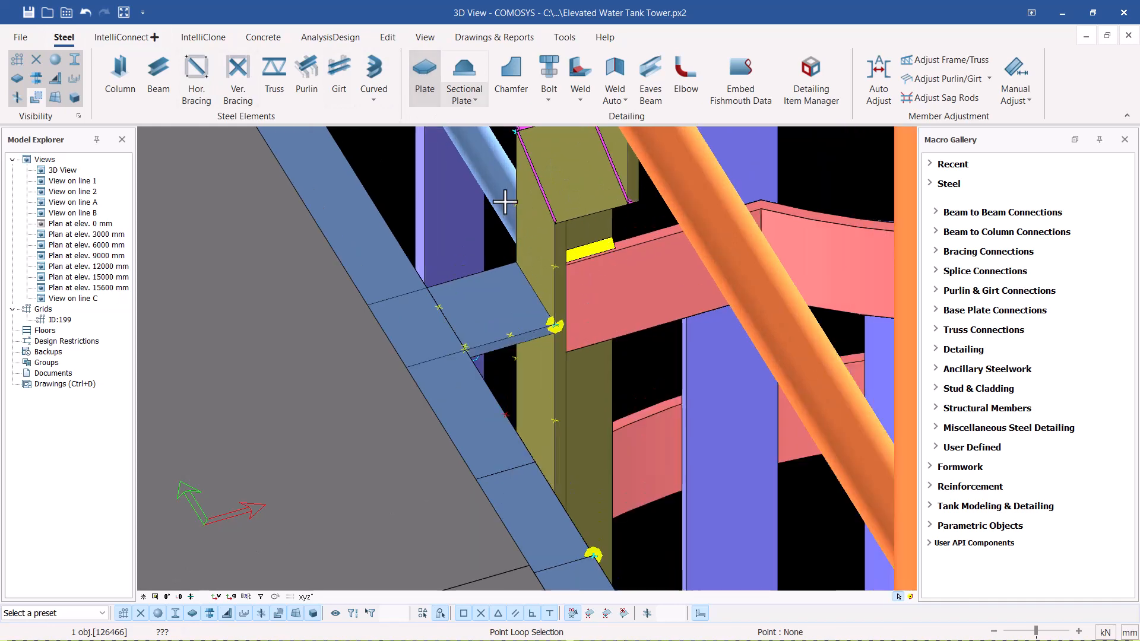
left_click(591, 319)
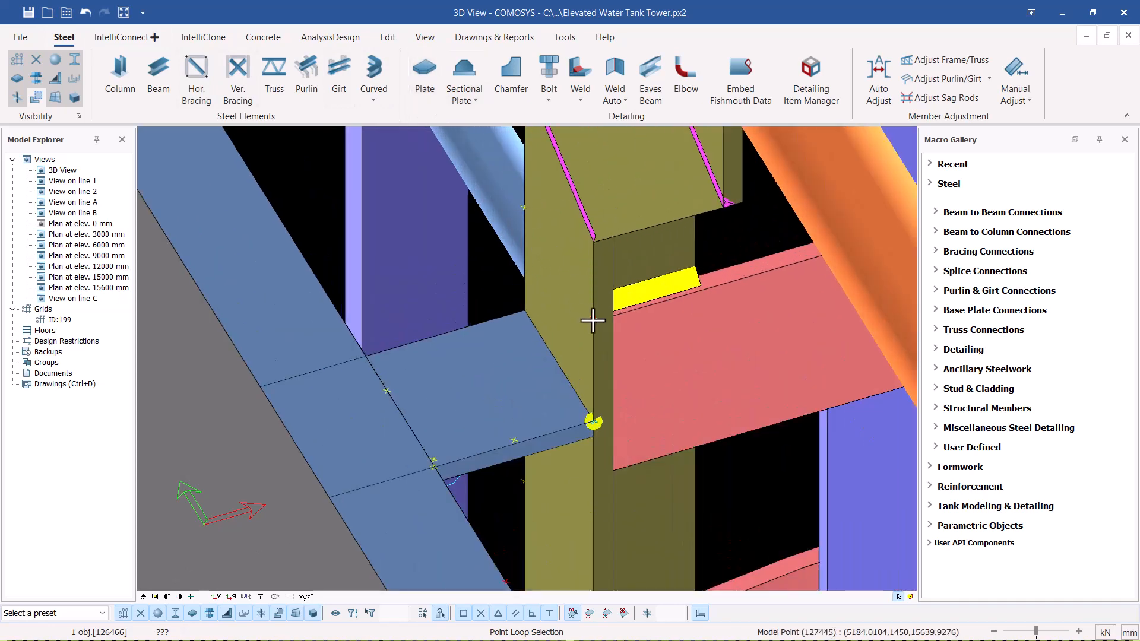
left_click(526, 209)
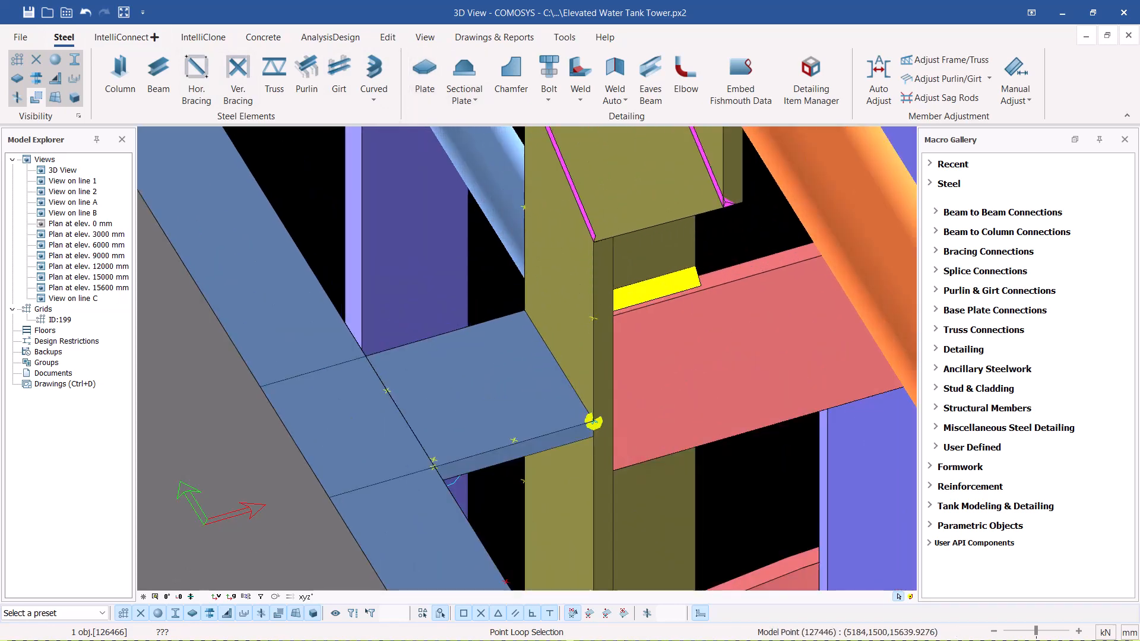
scroll(536, 243, "down", 3)
scroll(530, 406, "up", 2)
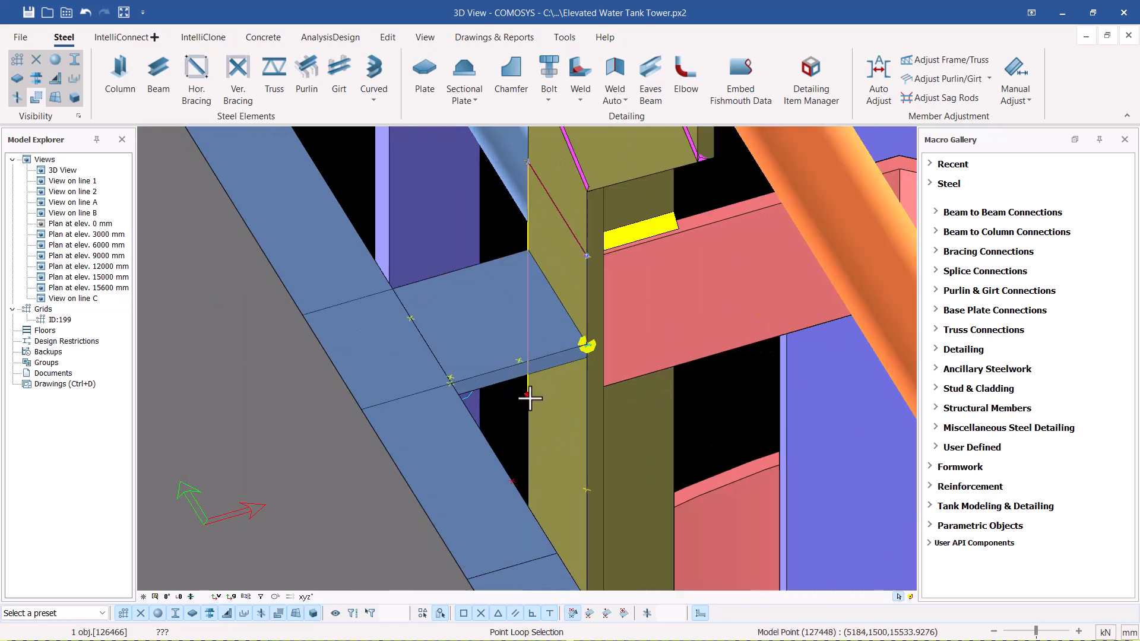
left_click(528, 395)
left_click(588, 491)
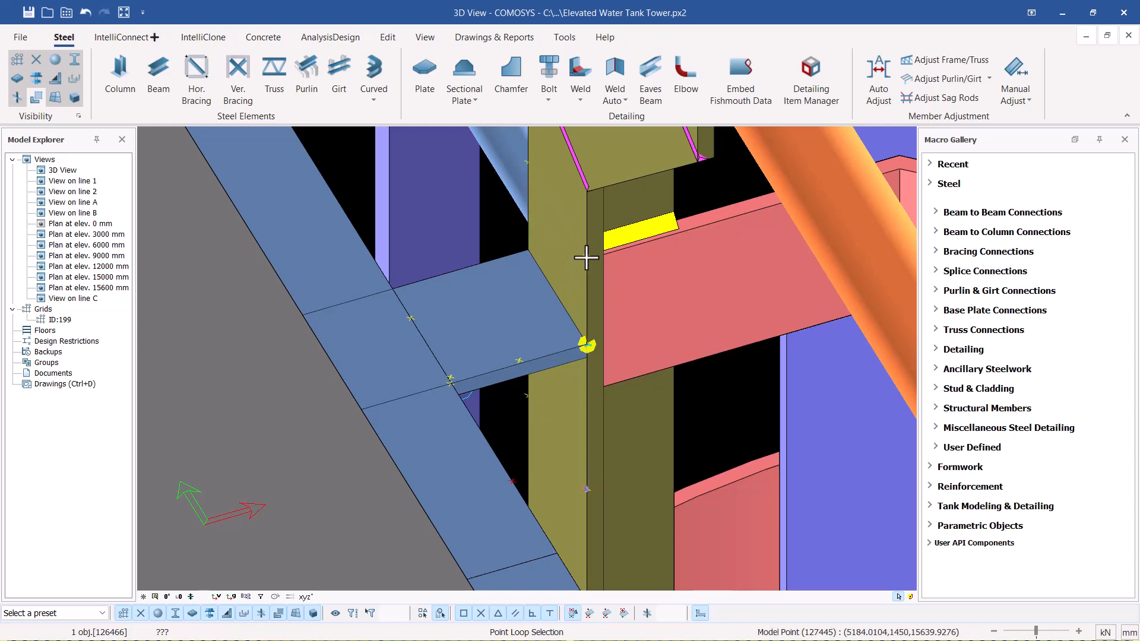
left_click(587, 258)
right_click(579, 241)
left_click(611, 249)
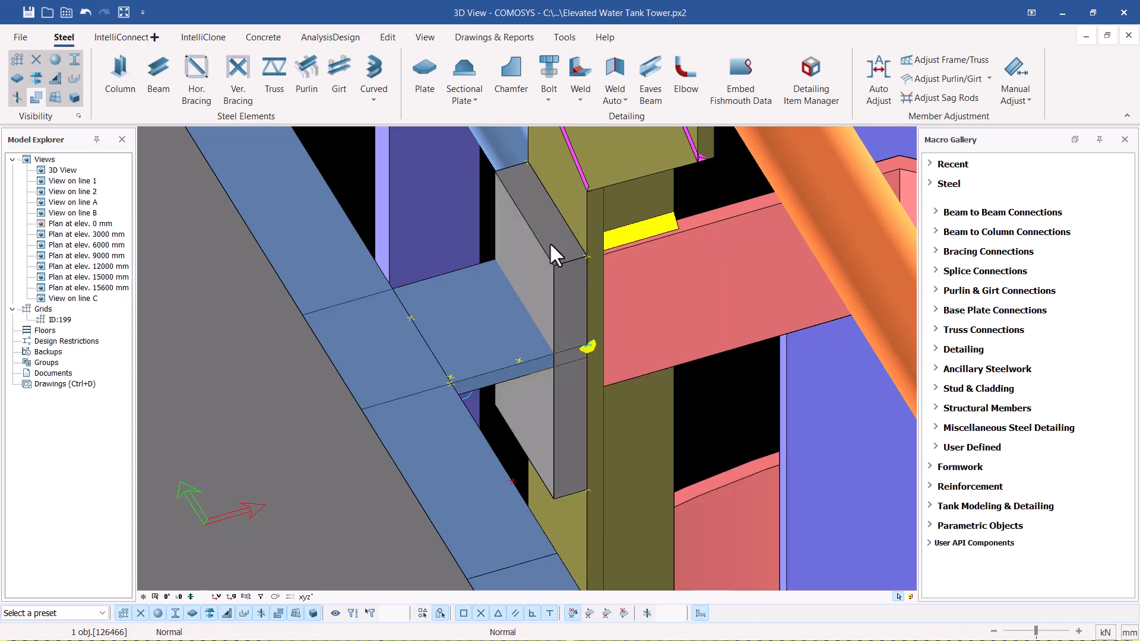
Set the new plate's thickness to 6 mm and its position in depth to Front.
double_click(549, 242)
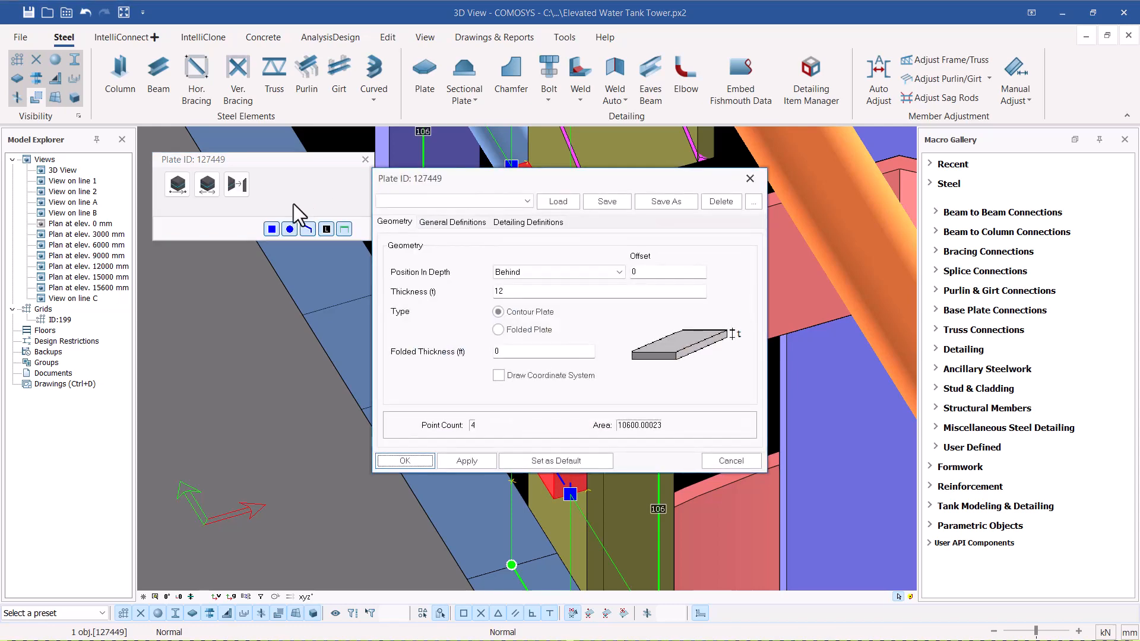
double_click(502, 291)
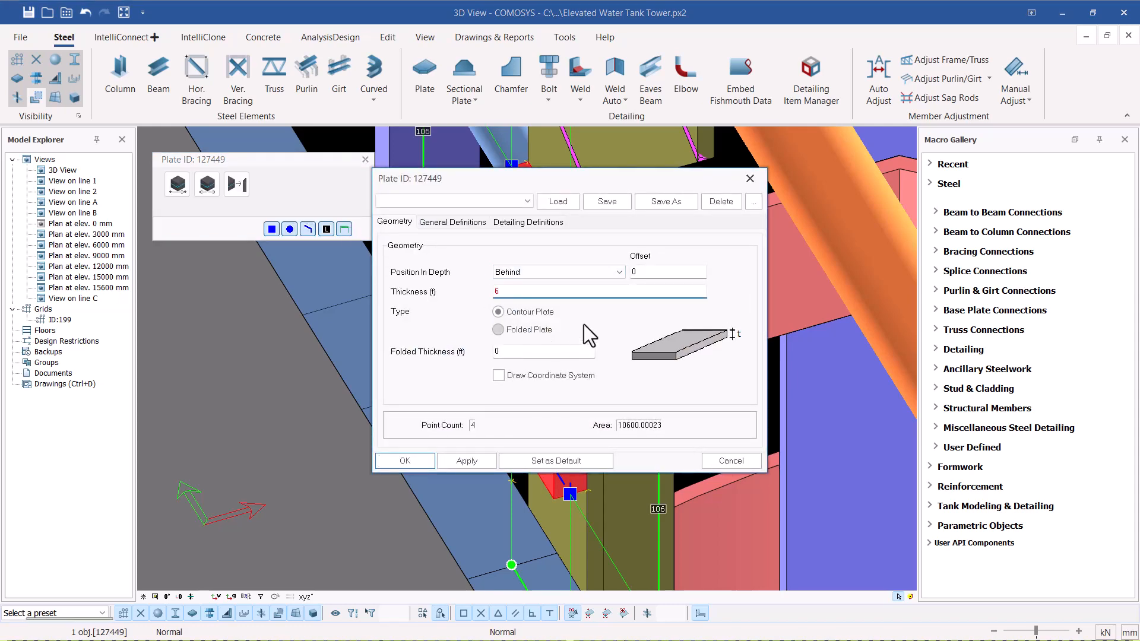
left_click(548, 274)
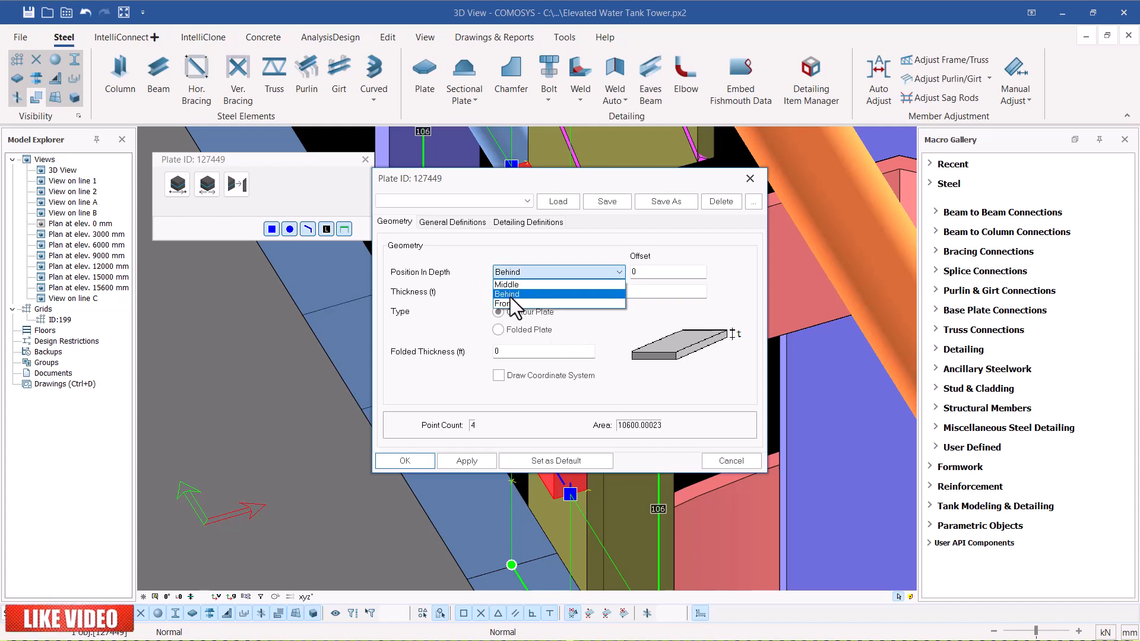
left_click(506, 303)
left_click(480, 461)
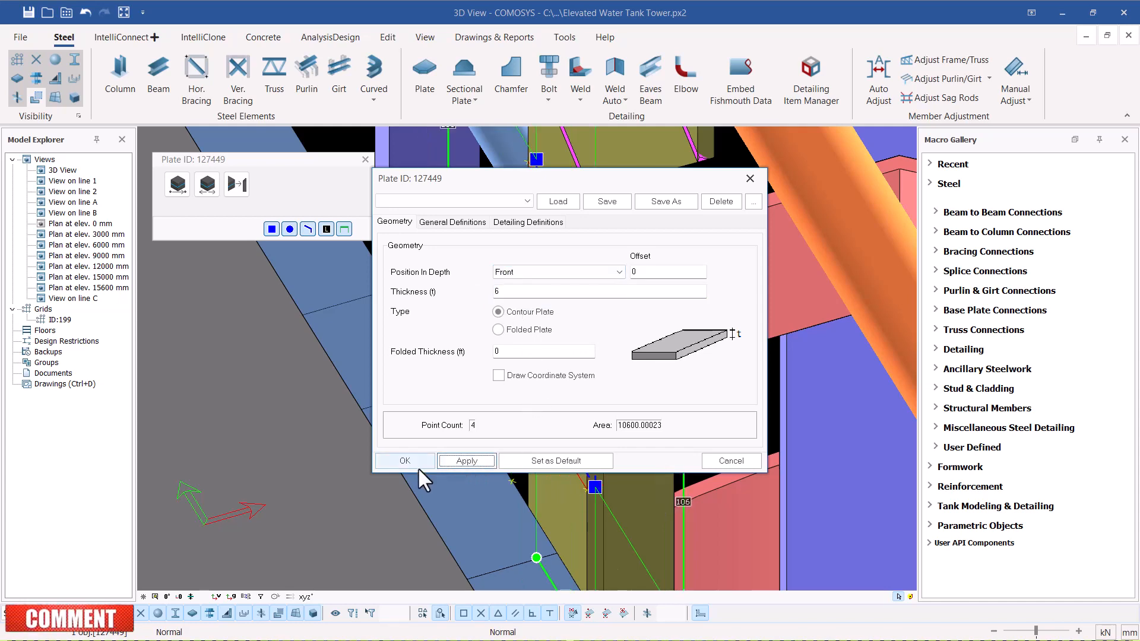
left_click(403, 462)
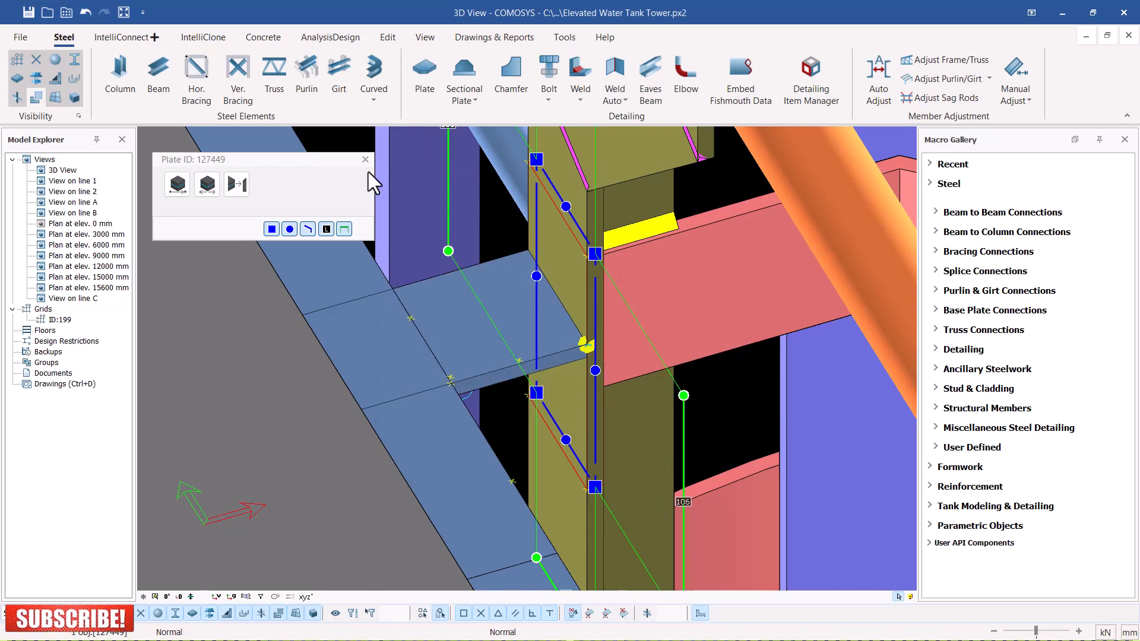
Change the plate's position in depth to Behind.
double_click(584, 274)
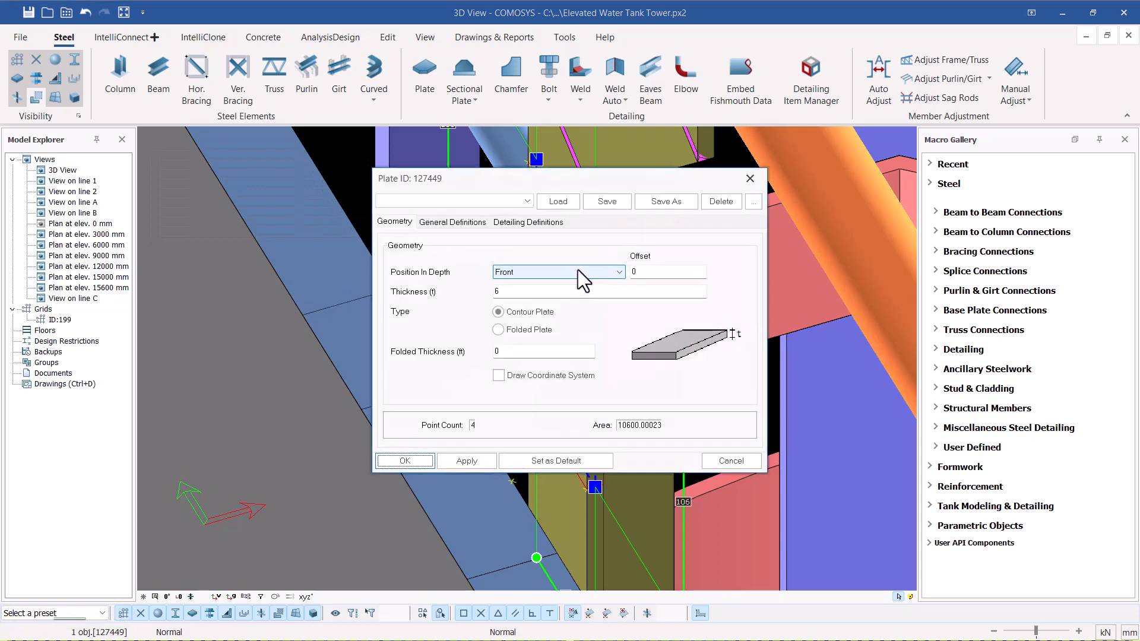
left_click_drag(687, 180, 999, 174)
left_click(896, 269)
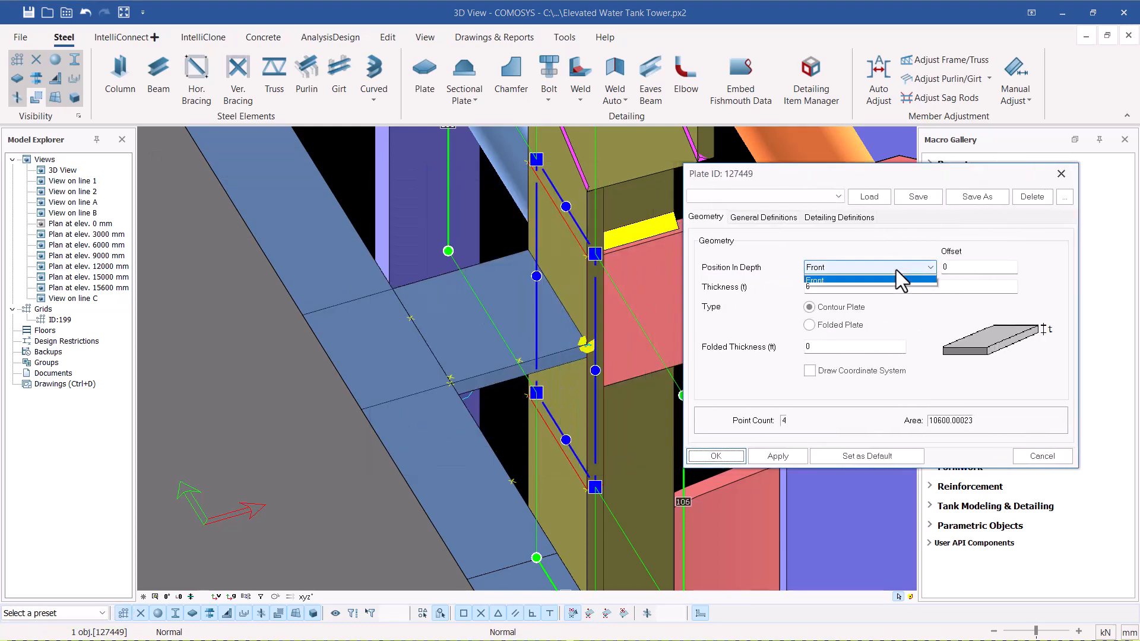
left_click(844, 289)
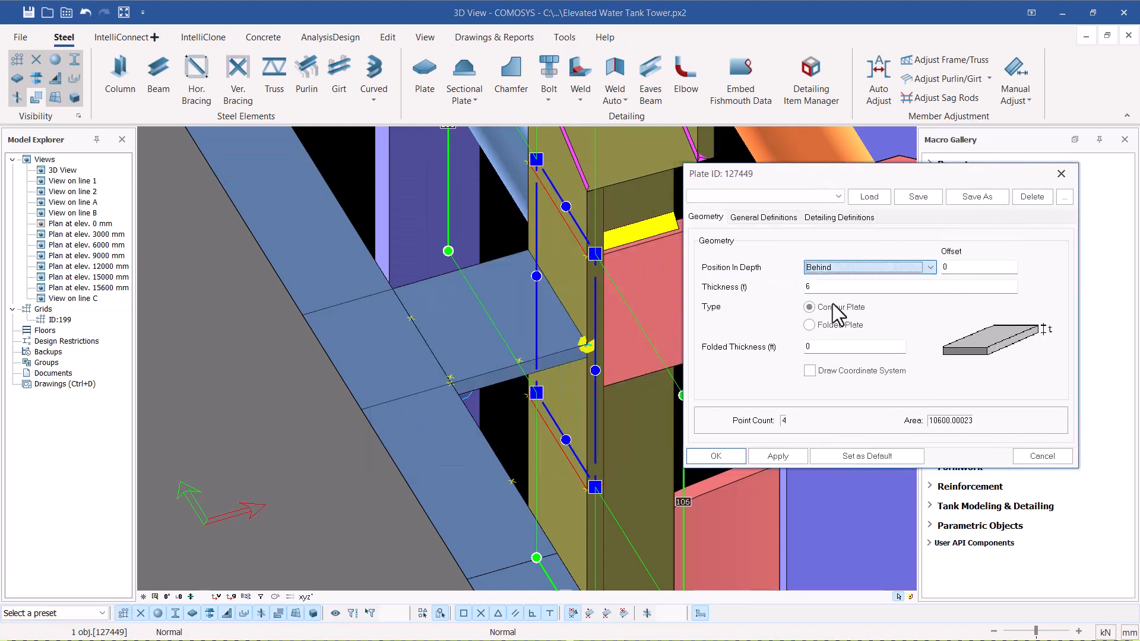
left_click(778, 456)
left_click(714, 457)
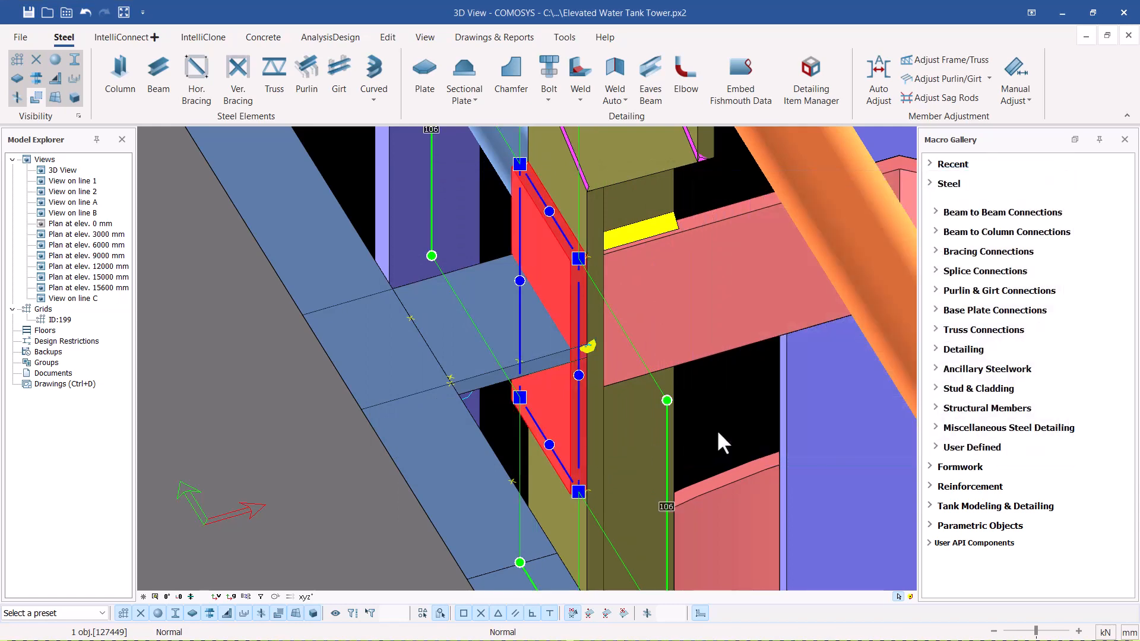
Cut the ladder base support where it meets the new plate on the stringer, and clear the selection.
scroll(583, 337, "up", 2)
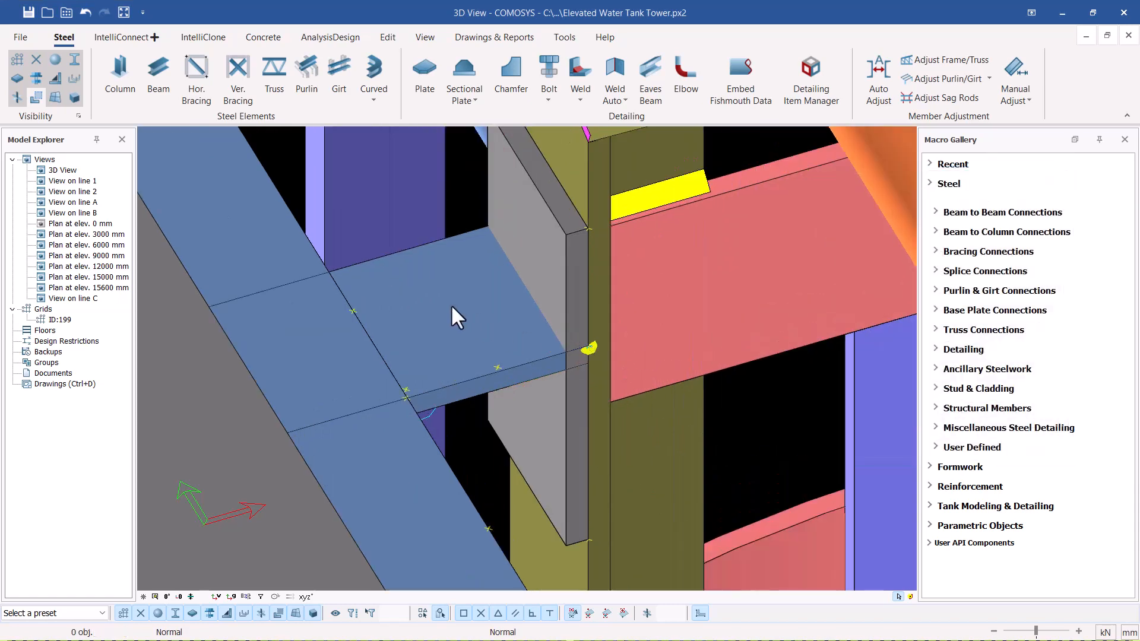
scroll(484, 303, "up", 1)
left_click(510, 321)
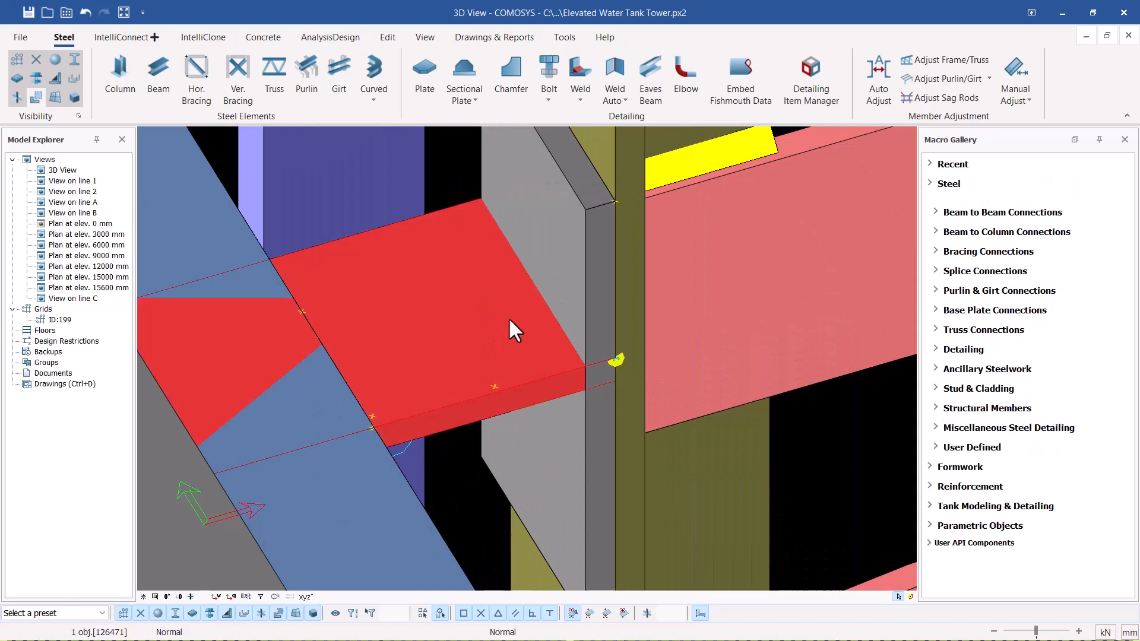
left_click(557, 246)
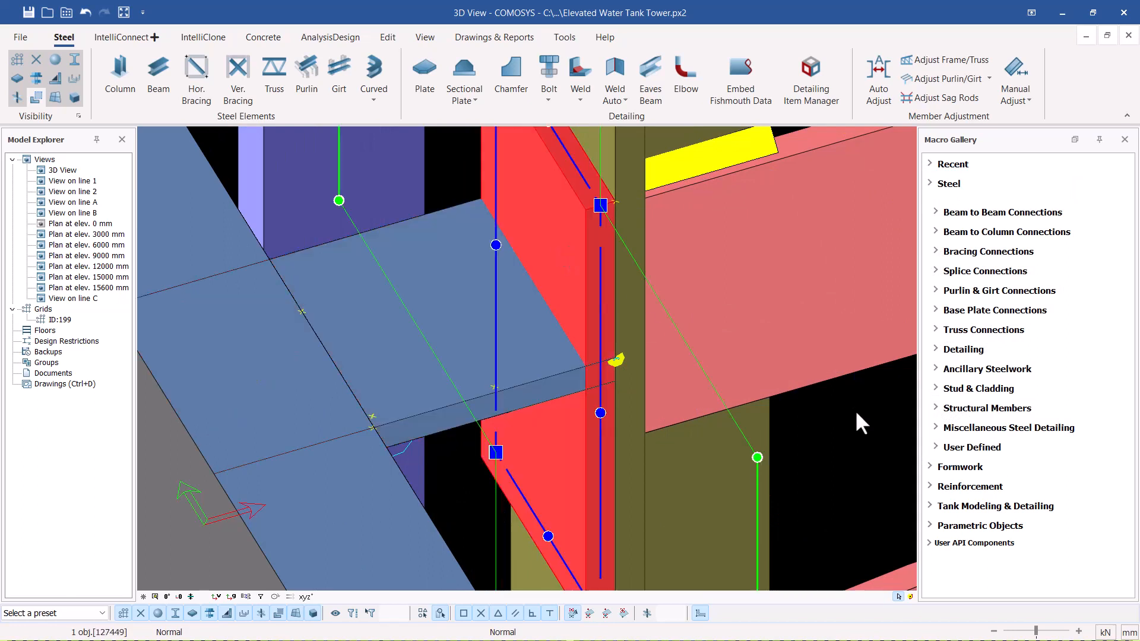
left_click(847, 464)
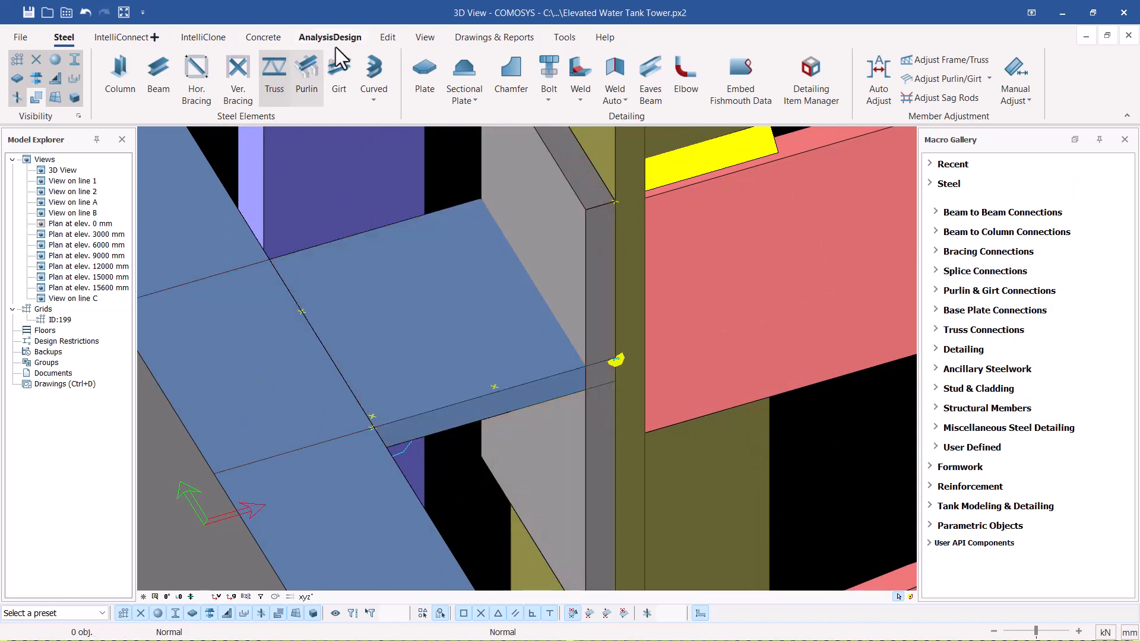
left_click(387, 38)
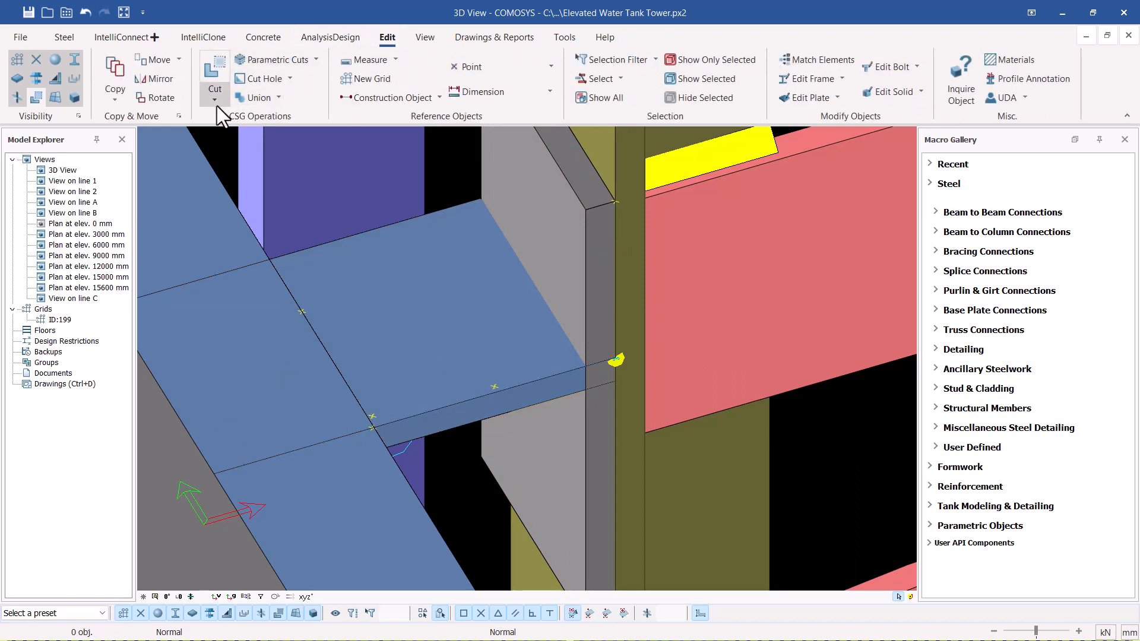
left_click(216, 105)
left_click(240, 172)
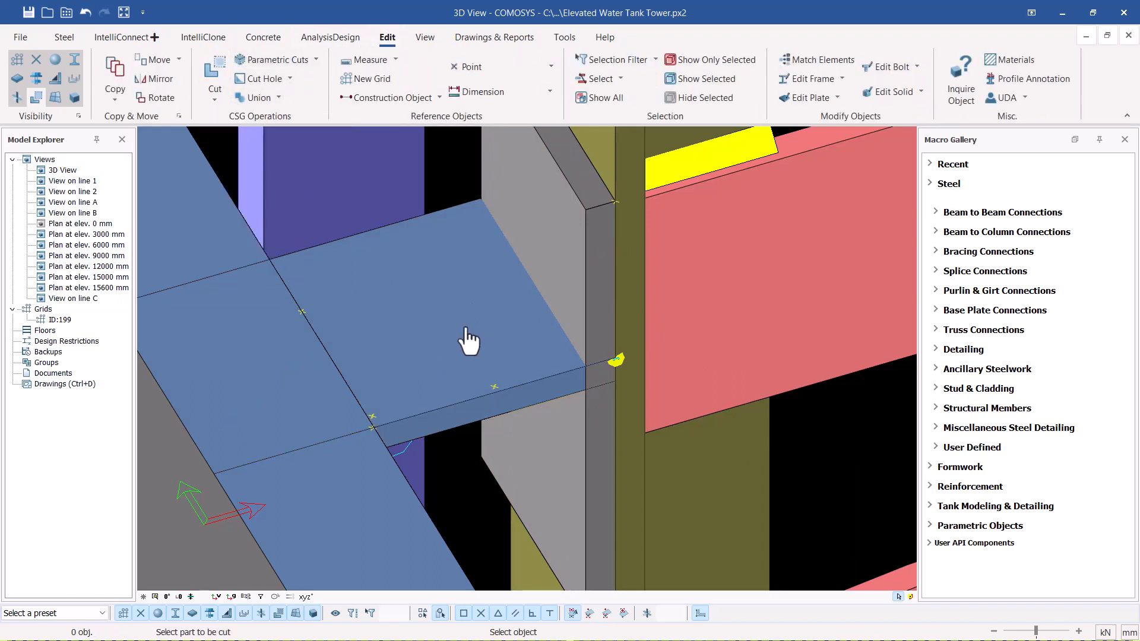
left_click(506, 325)
key("Escape")
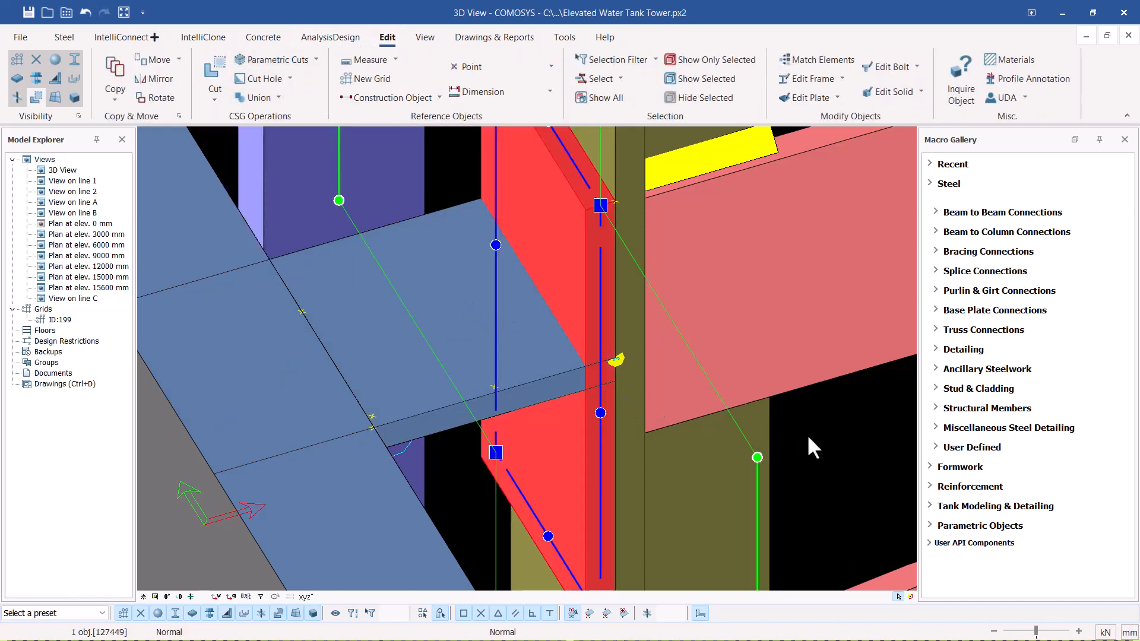
key("Escape")
scroll(460, 280, "down", 3)
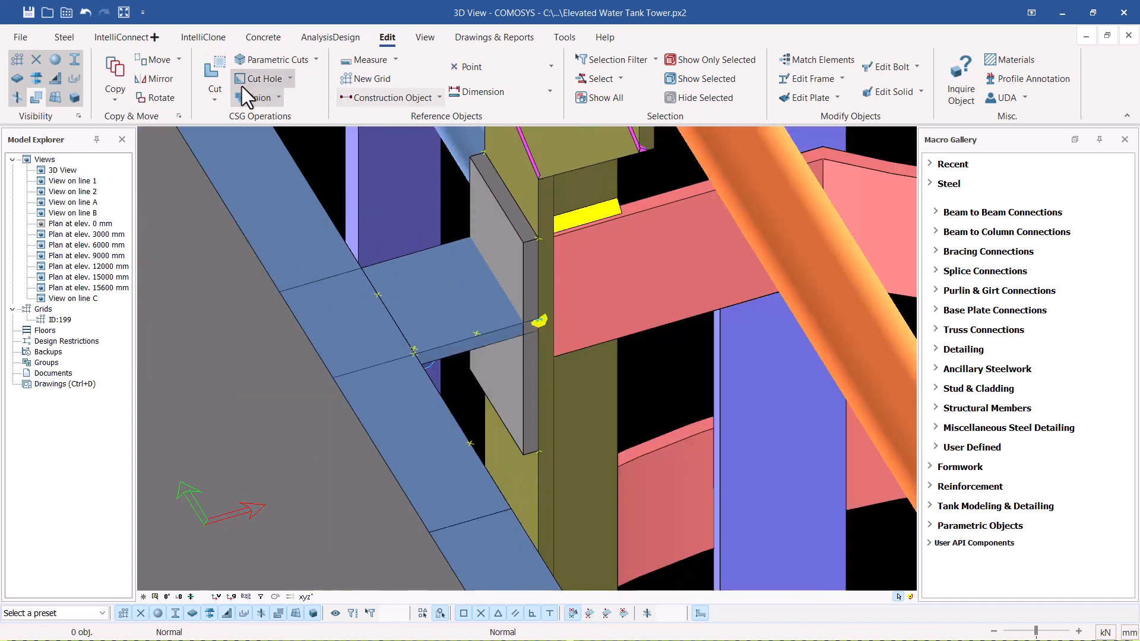
Try to trim the ladder base support with Part Cut, using the stringer plate as the cutting part and keeping the plate.
left_click(212, 98)
left_click(234, 172)
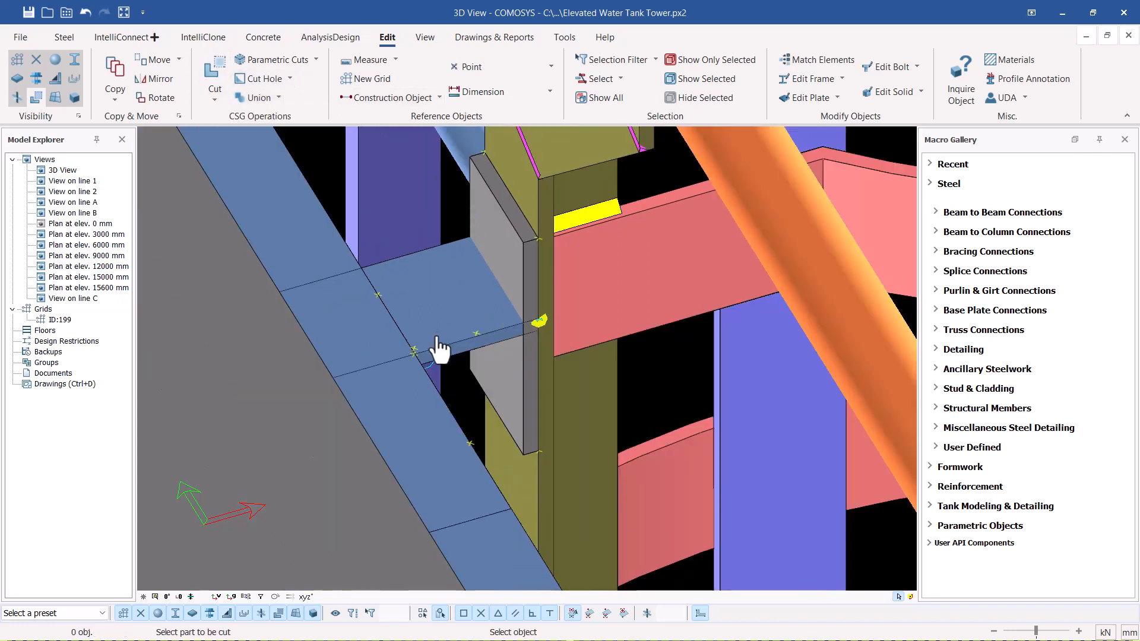
left_click(464, 360)
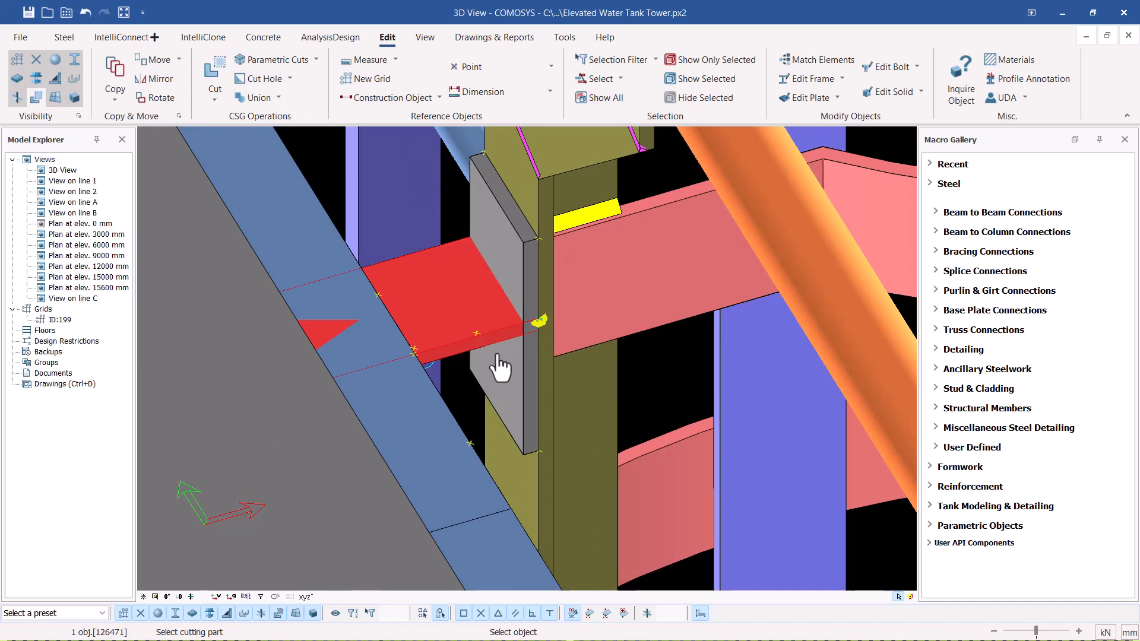
scroll(522, 358, "up", 2)
left_click(515, 372)
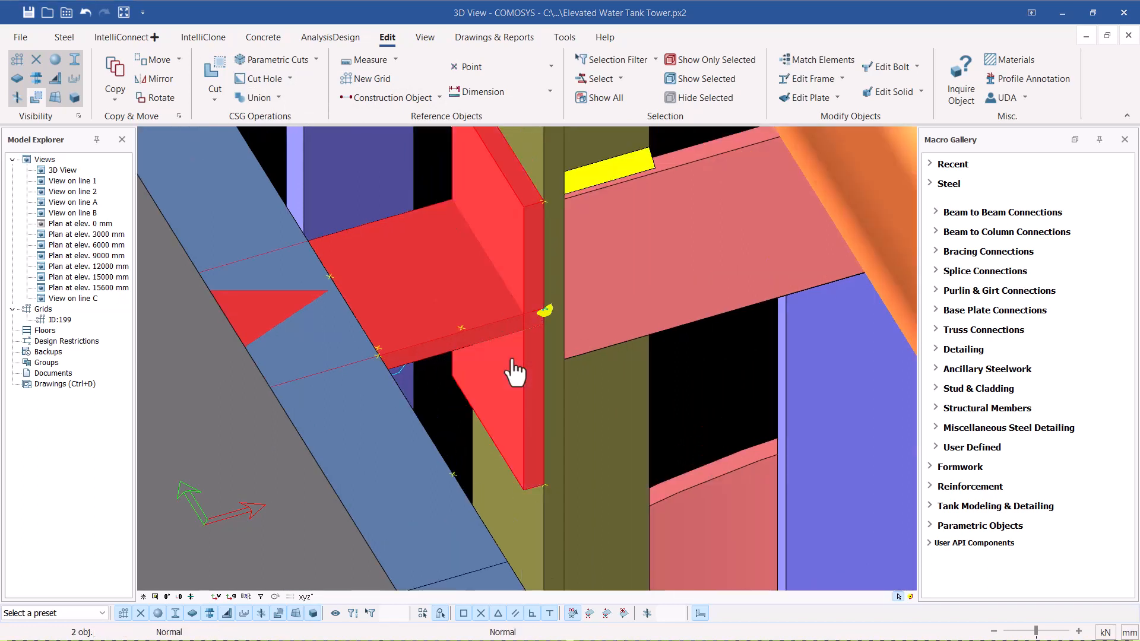
left_click(627, 377)
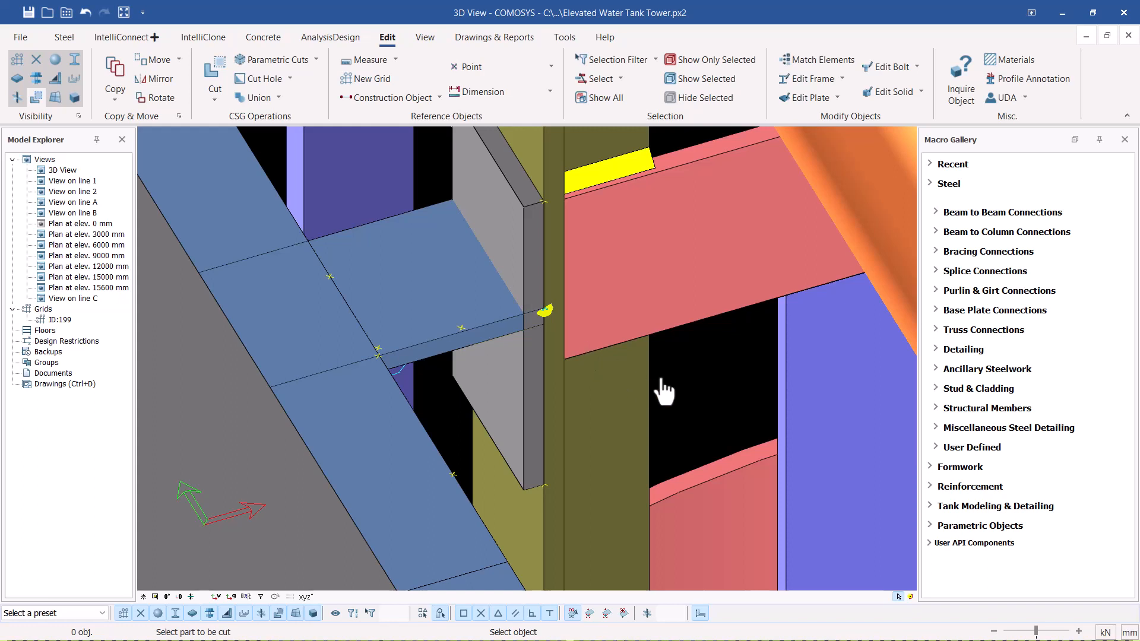
Check the ladder base support's end by temporarily hiding the stringer plate, and restore the hidden plate.
key("Escape")
left_click(417, 293)
right_click(418, 293)
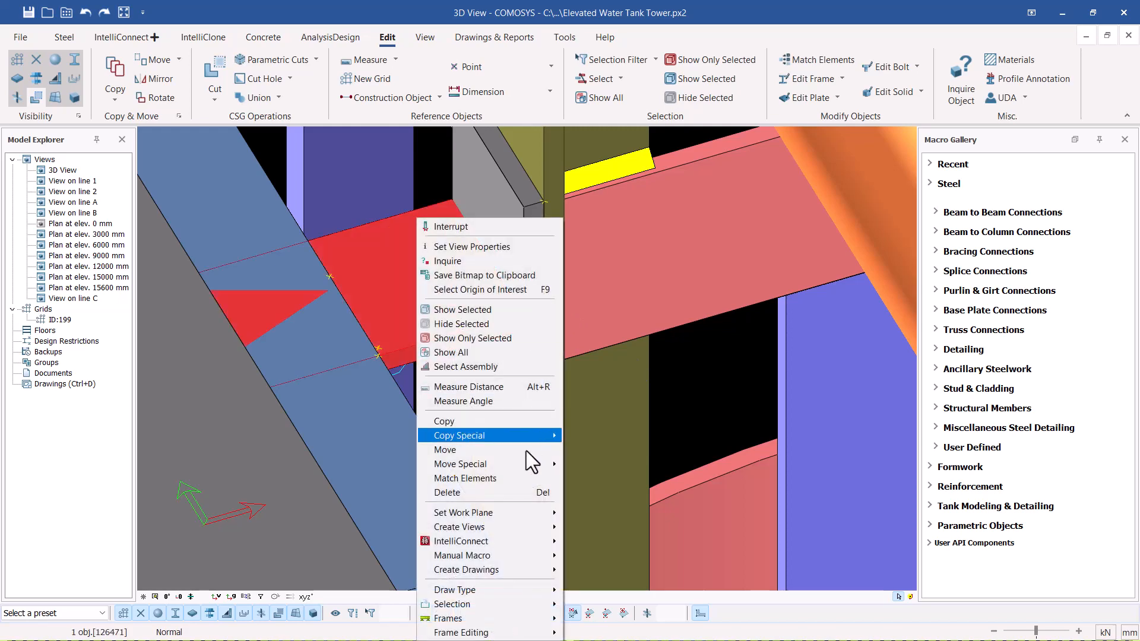
left_click(477, 364)
left_click(711, 357)
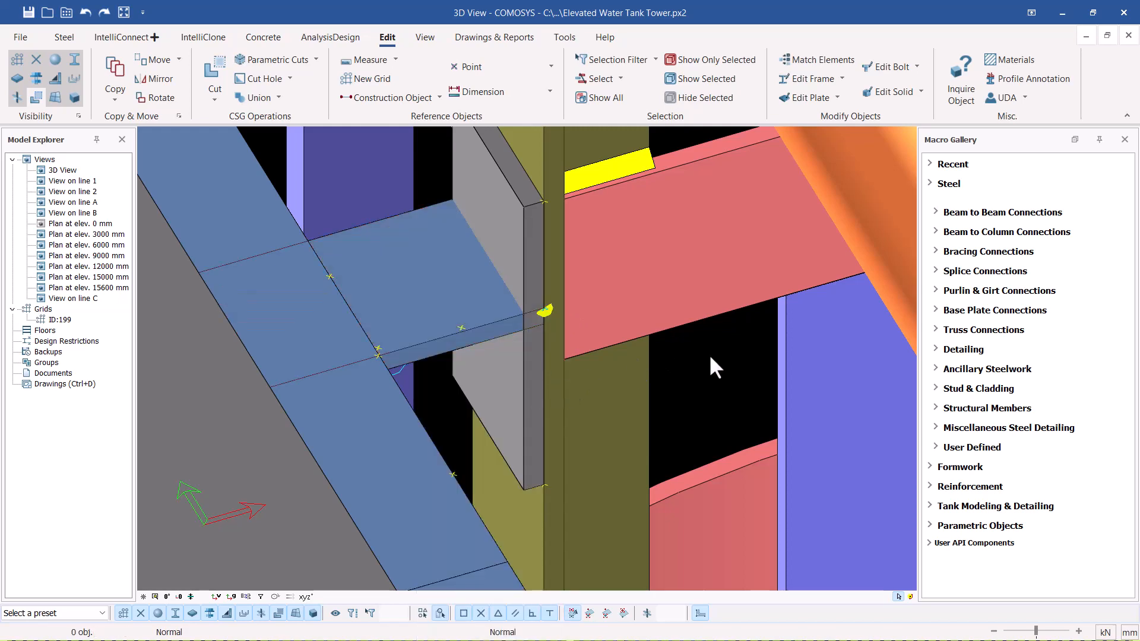
scroll(533, 302, "up", 3)
left_click(521, 283)
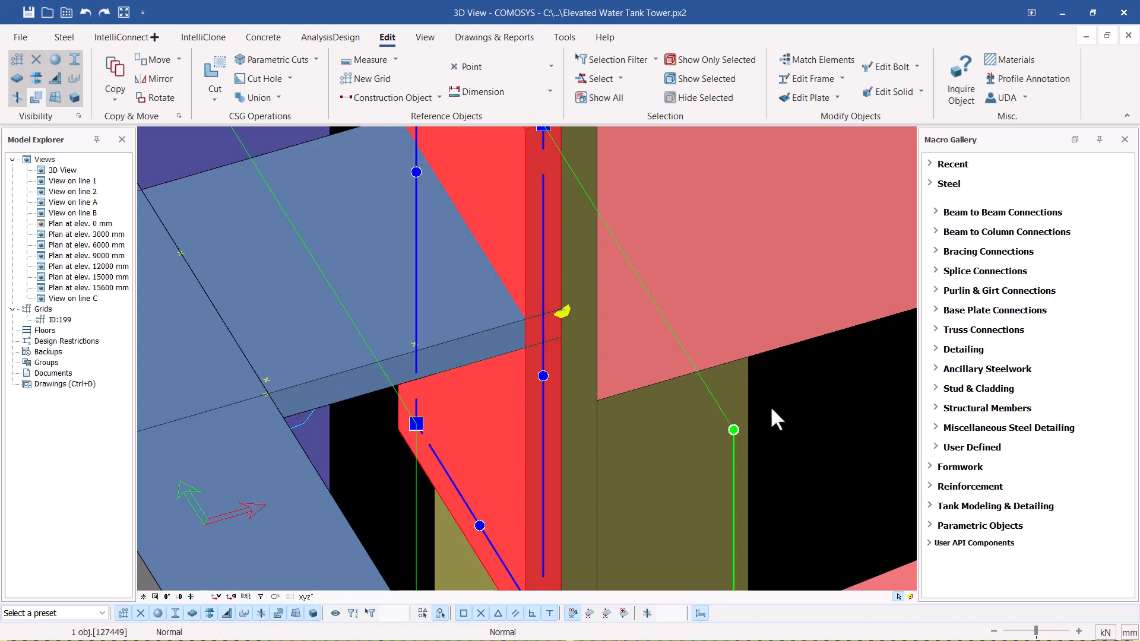
left_click(771, 405)
left_click(507, 270)
right_click(507, 270)
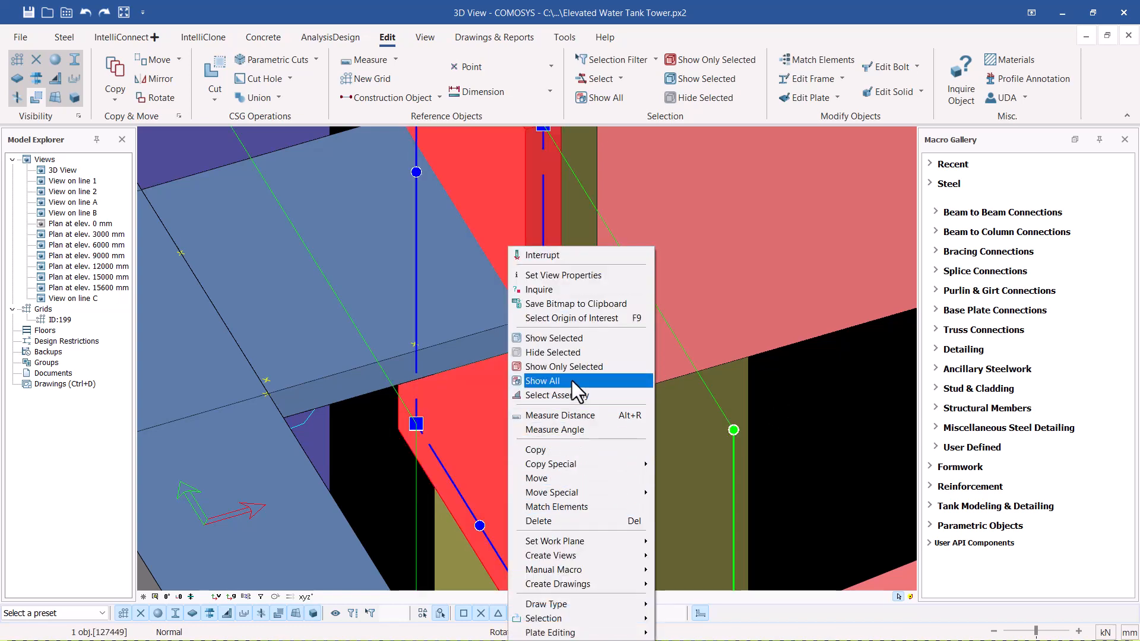
left_click(547, 352)
left_click(819, 413)
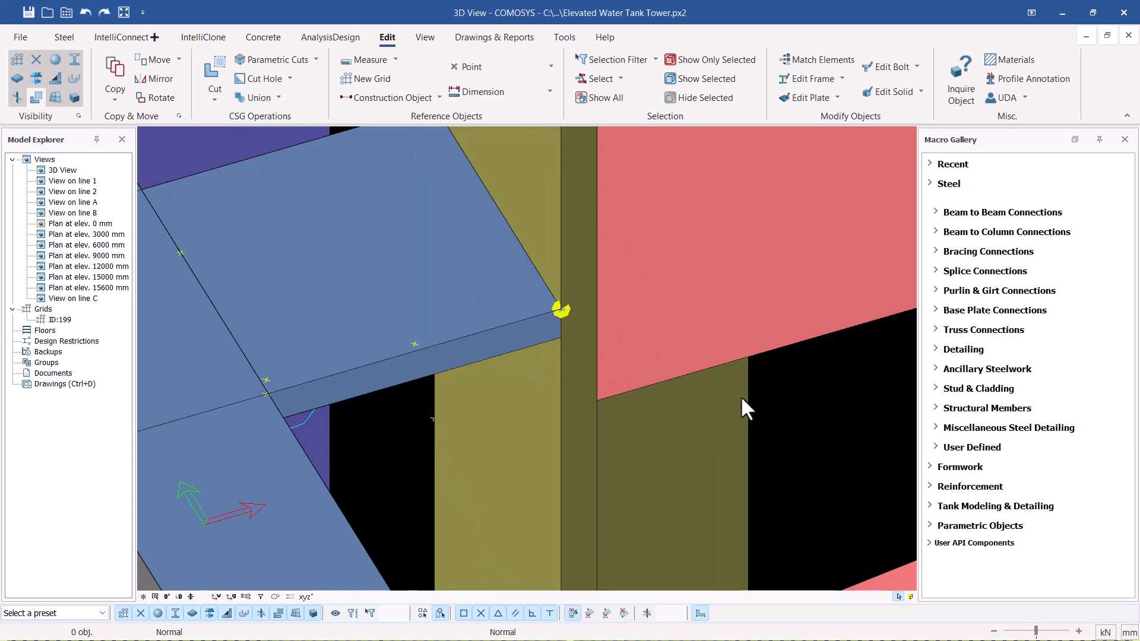
right_click(813, 390)
left_click(861, 486)
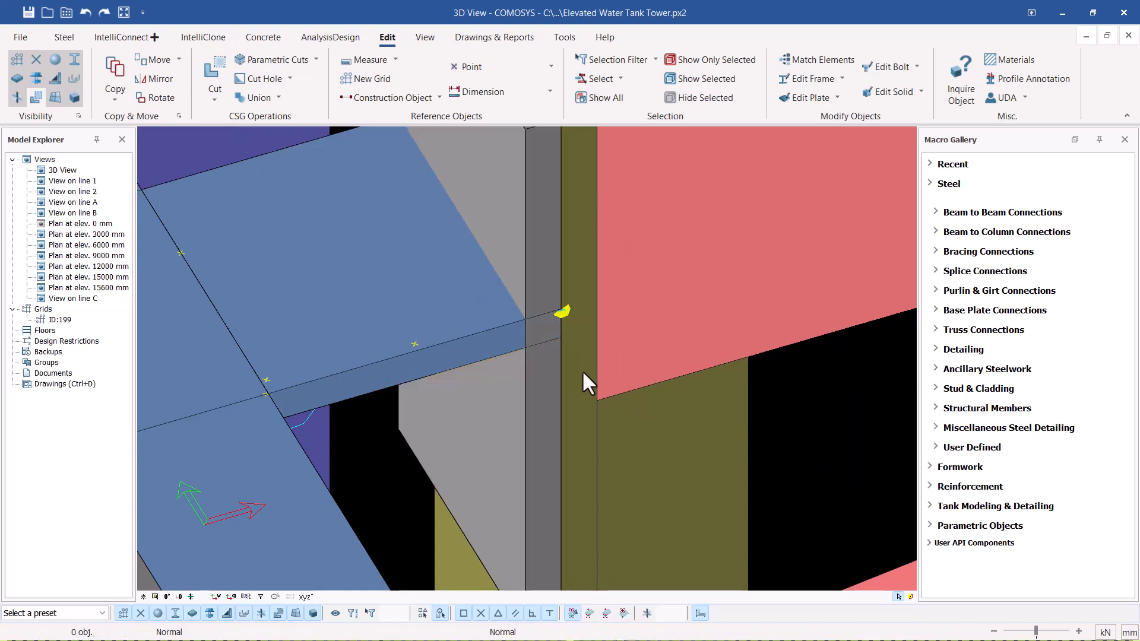
Try the Part Cut again on the ladder base support against the stringer plate, without deleting the cutting object.
left_click(212, 97)
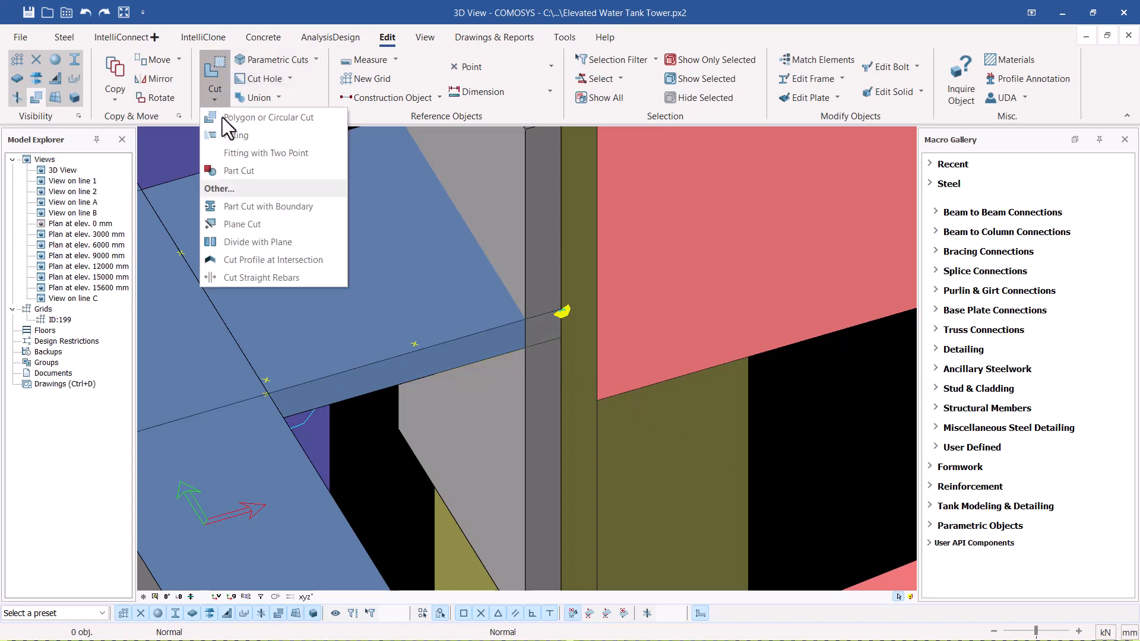
left_click(241, 172)
scroll(473, 351, "down", 3)
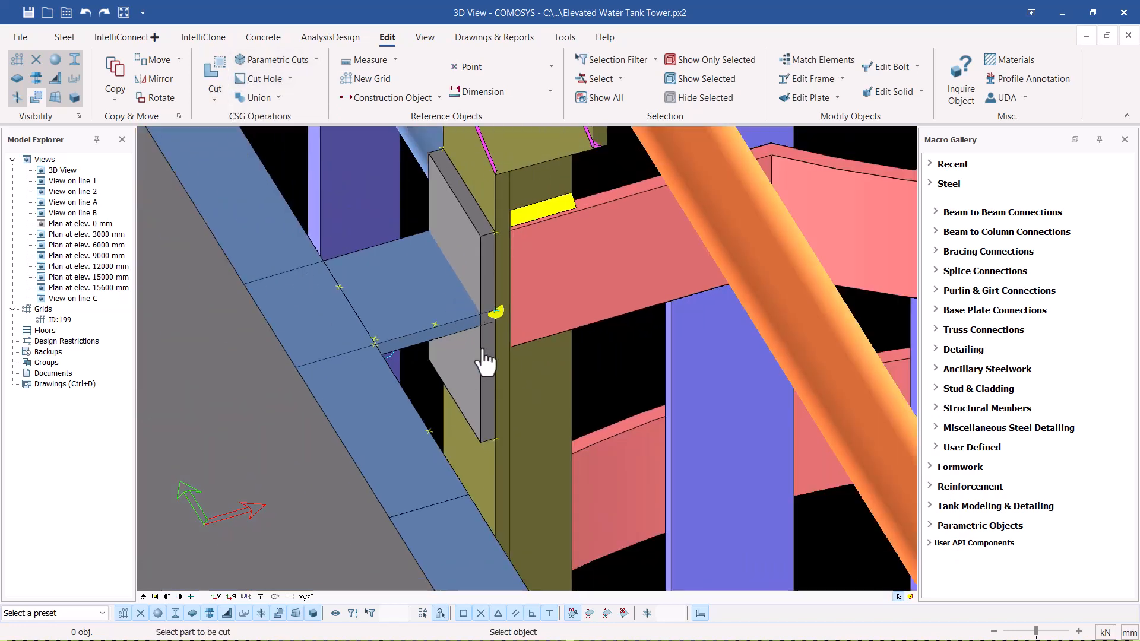
left_click(371, 318)
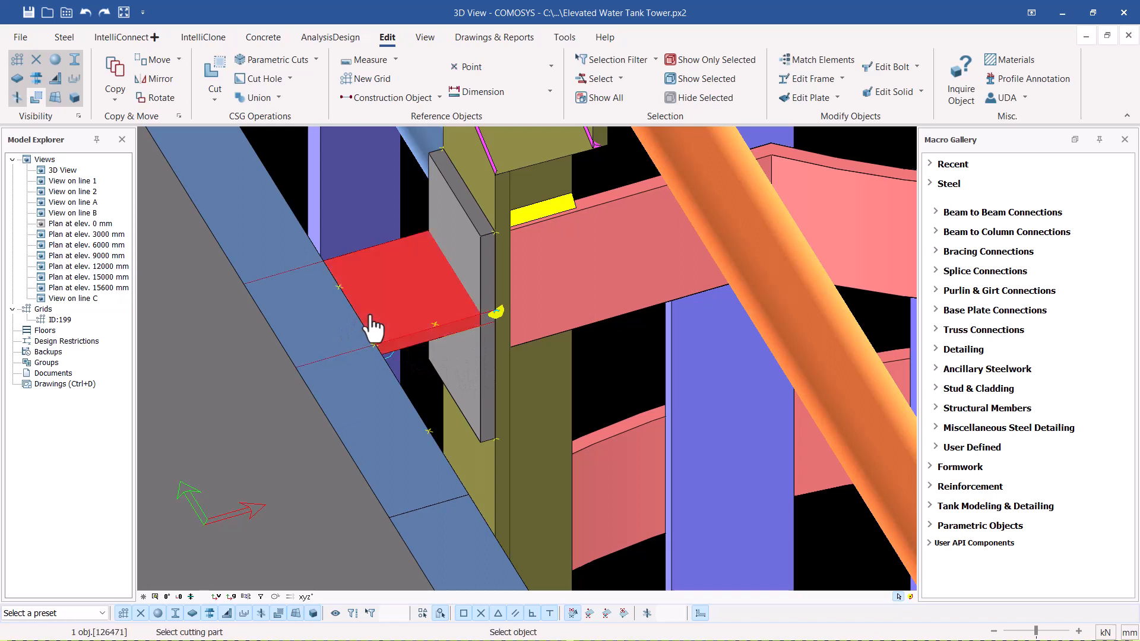
left_click(478, 376)
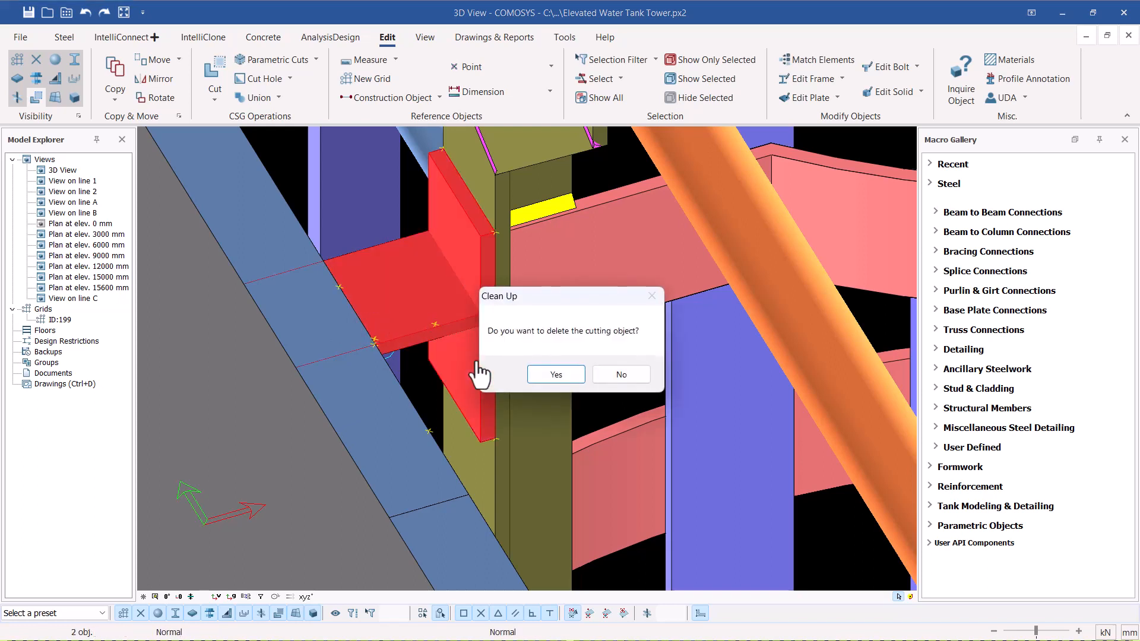
left_click_drag(546, 296, 618, 265)
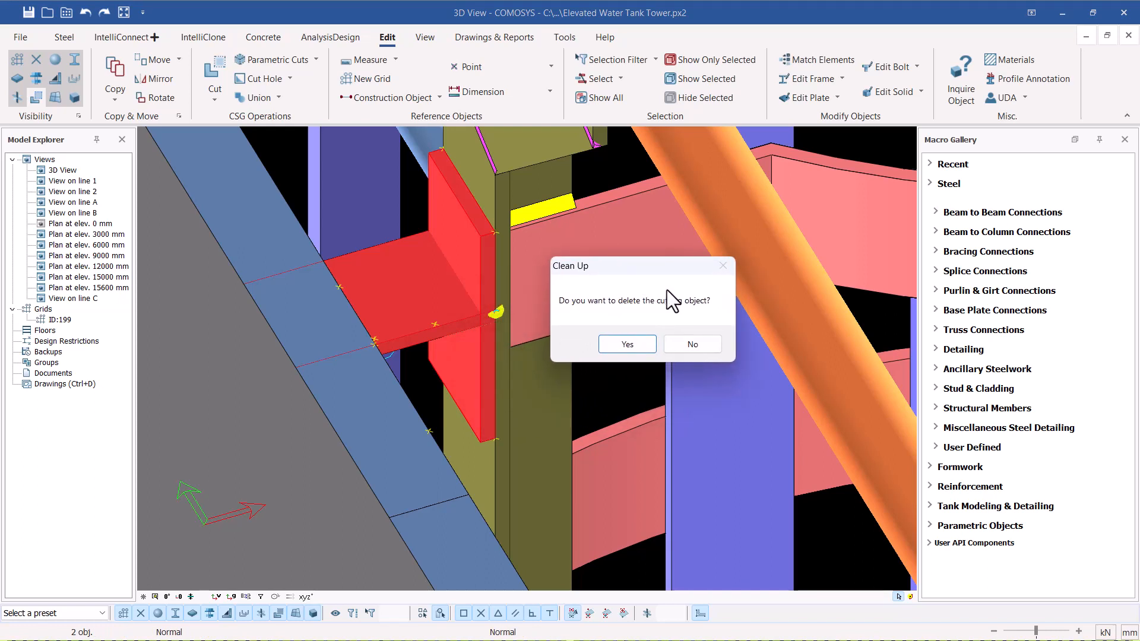
left_click(692, 345)
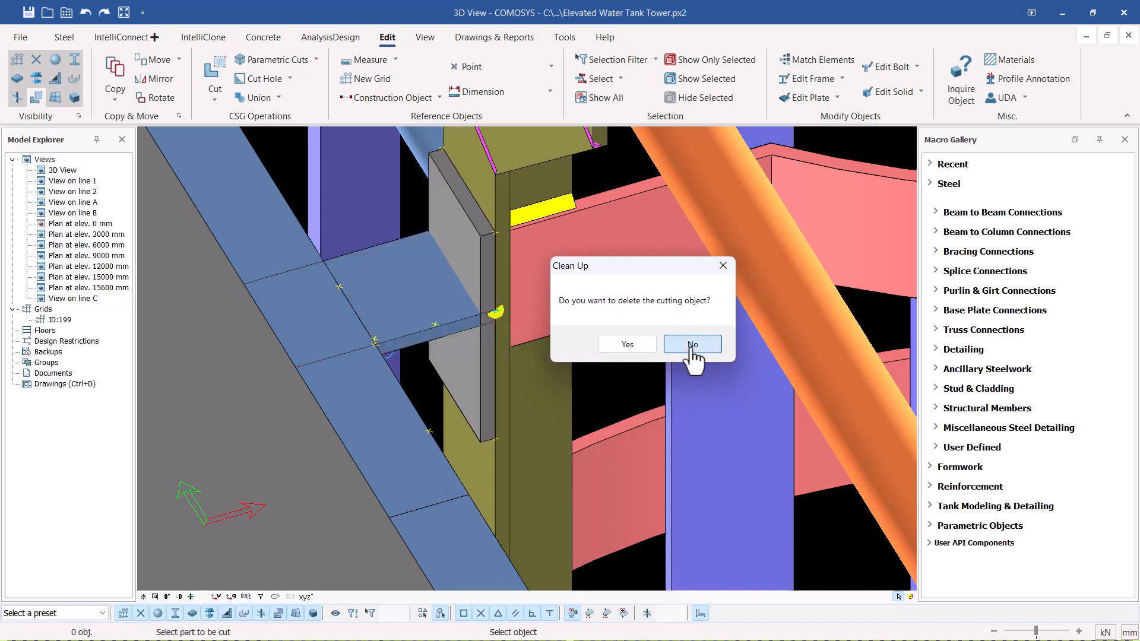
Part-cut the stringer plate using the ladder base support as the cutting object, and keep the support.
scroll(483, 315, "up", 2)
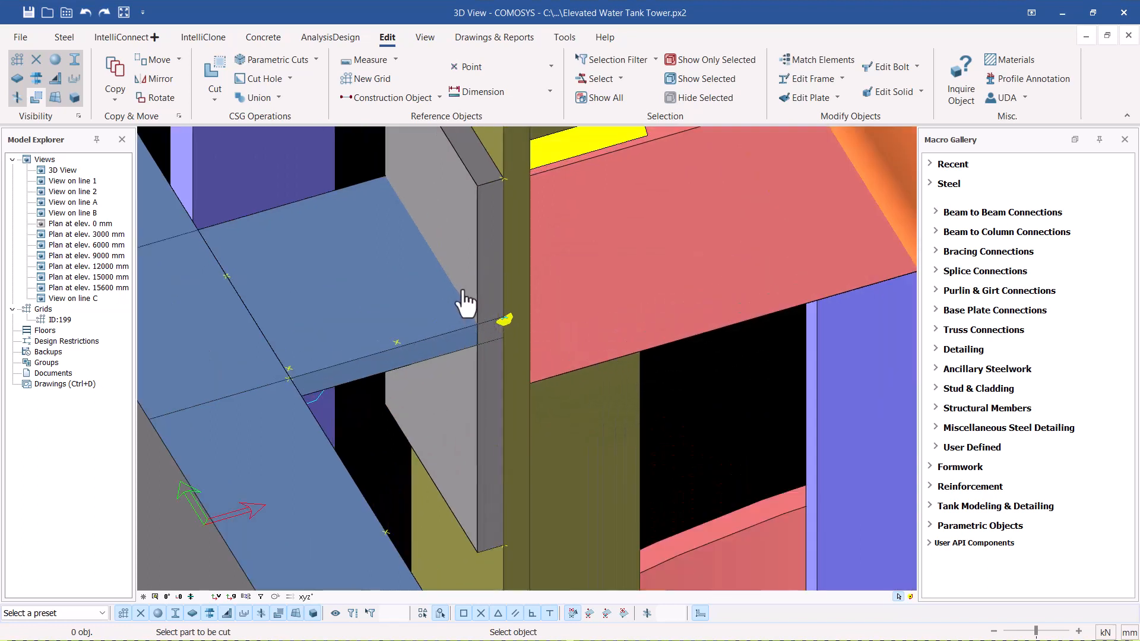
left_click(464, 294)
left_click(447, 320)
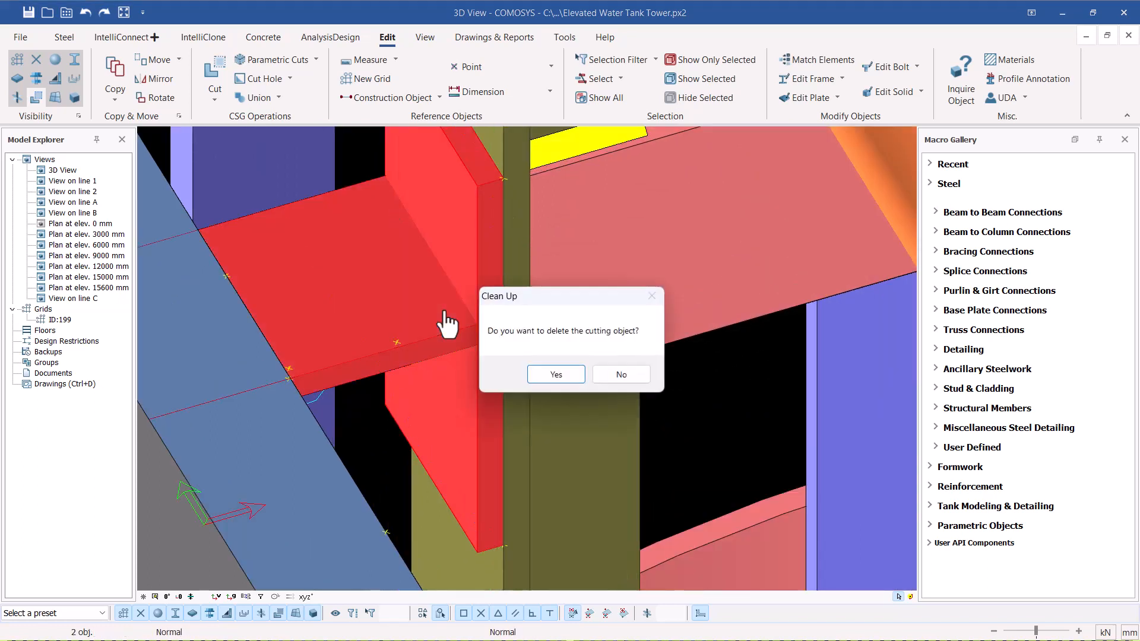
left_click(615, 372)
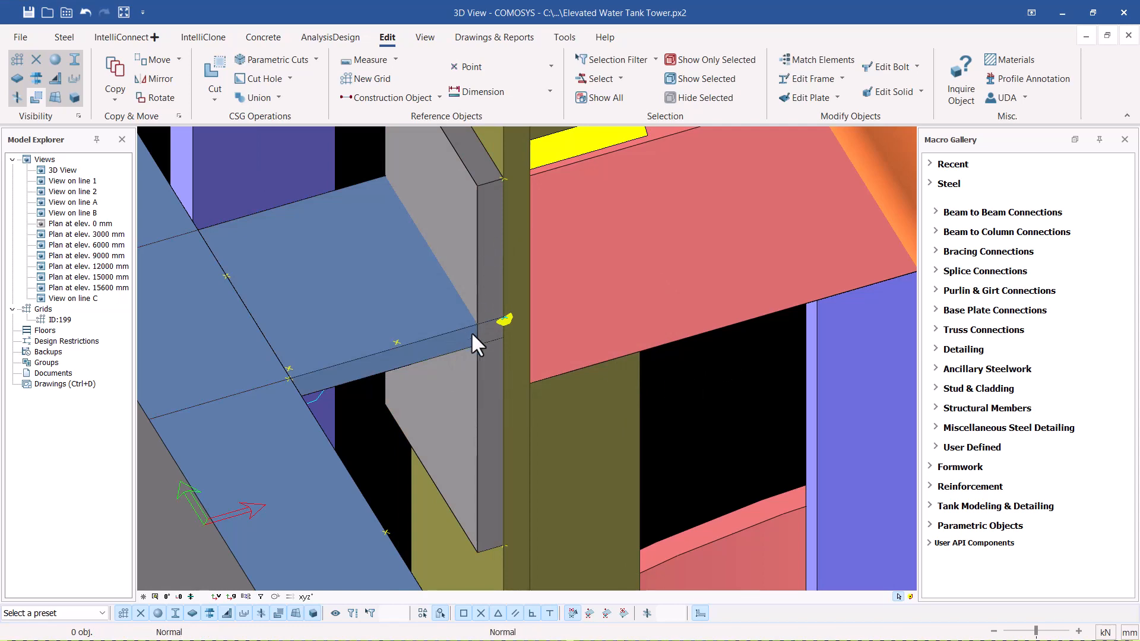
Examine the joint between the ladder base support, the stringer plate and the weld from different angles.
scroll(467, 316, "down", 3)
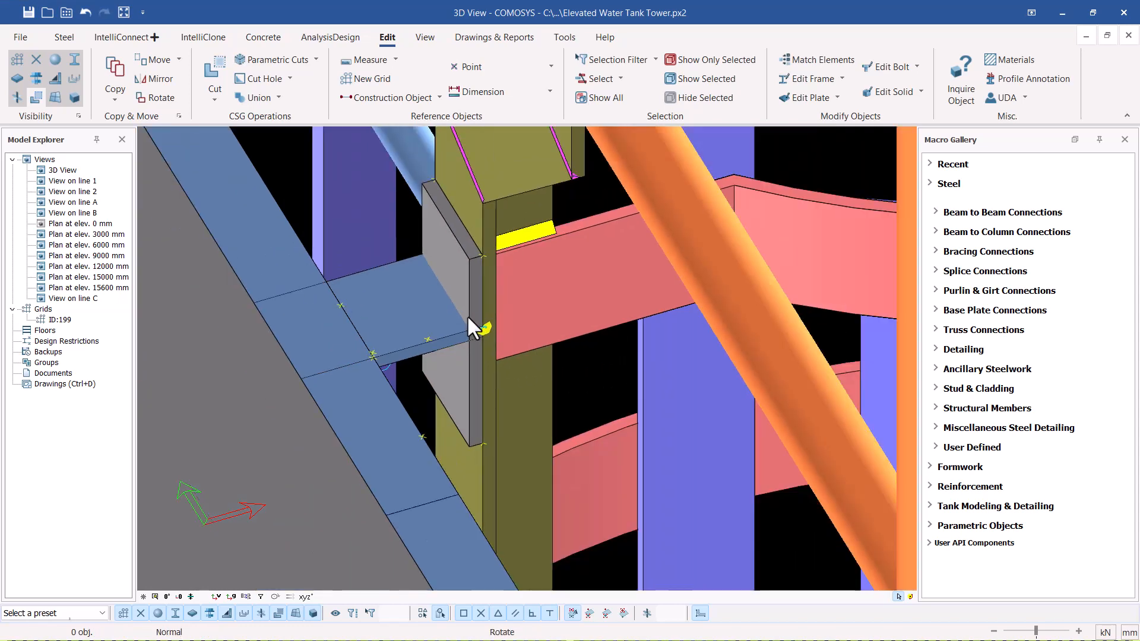
middle_click_drag(467, 316, 496, 319)
scroll(339, 326, "up", 5)
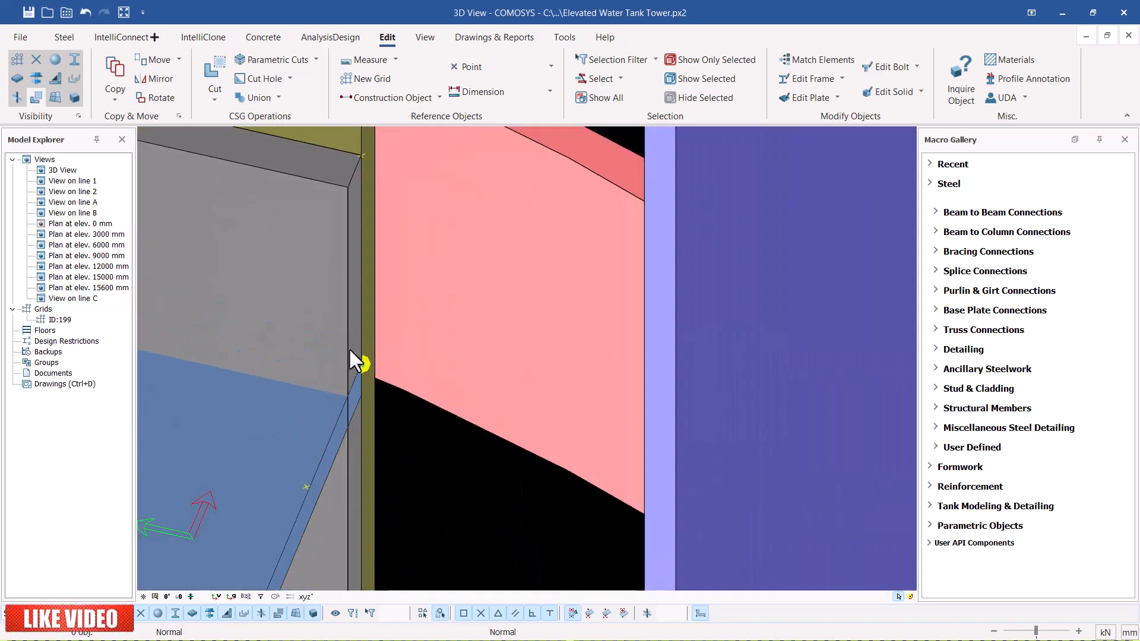
left_click(361, 365)
middle_click_drag(361, 365, 331, 362)
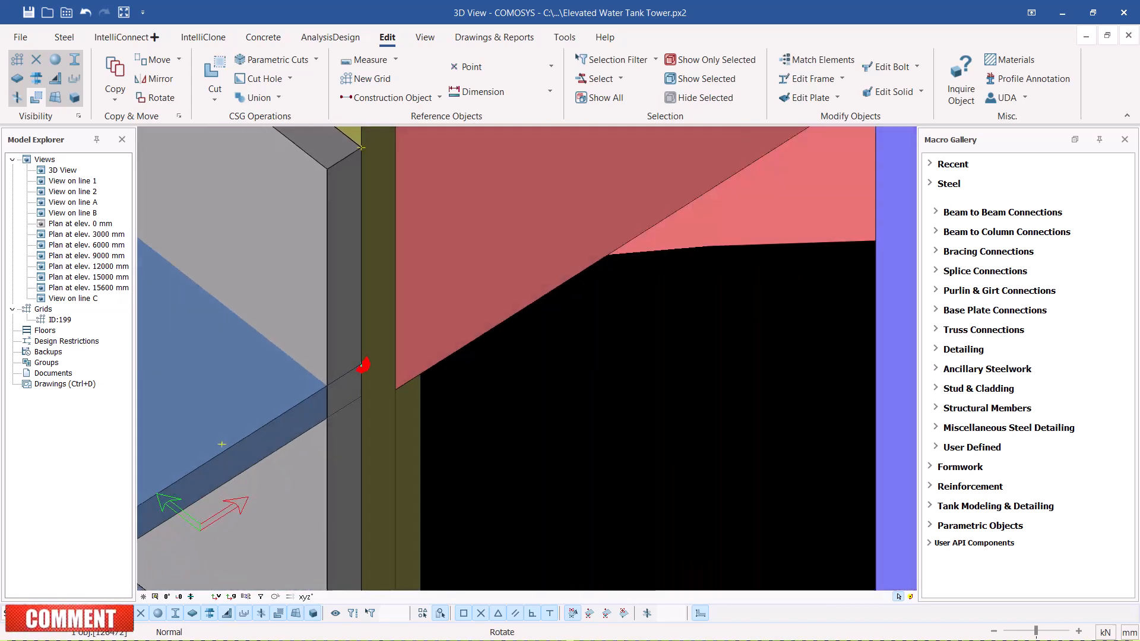
left_click(551, 415)
scroll(552, 415, "down", 3)
scroll(412, 384, "up", 2)
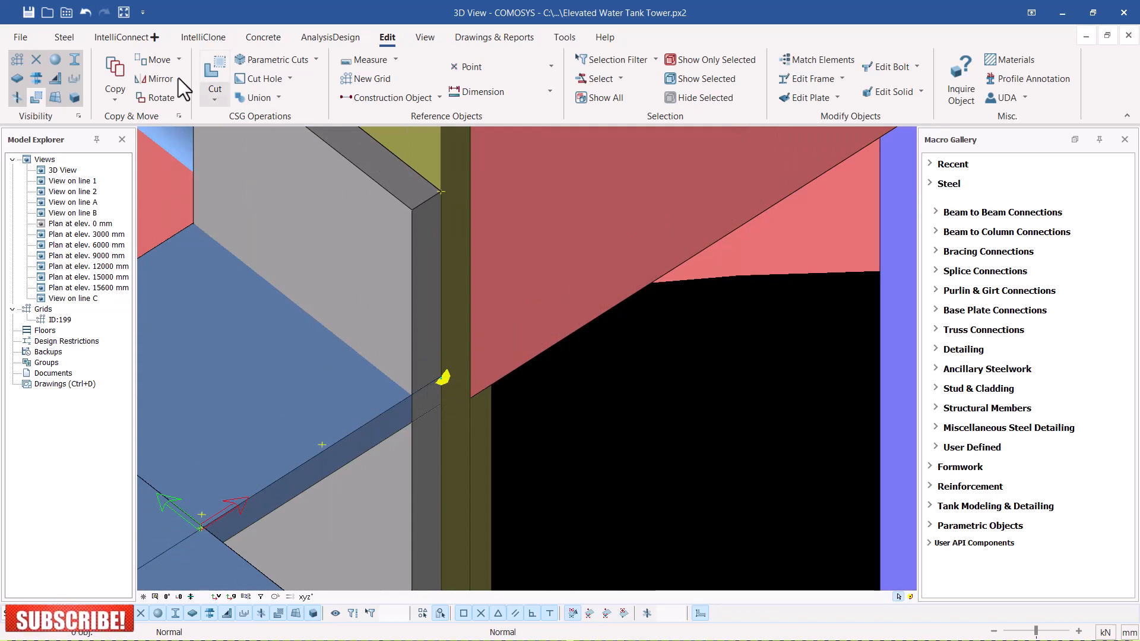
Trim the ladder base support's end where it passes through the stringer plate with a Polygon Cut at depth 1000.
left_click(213, 101)
left_click(224, 116)
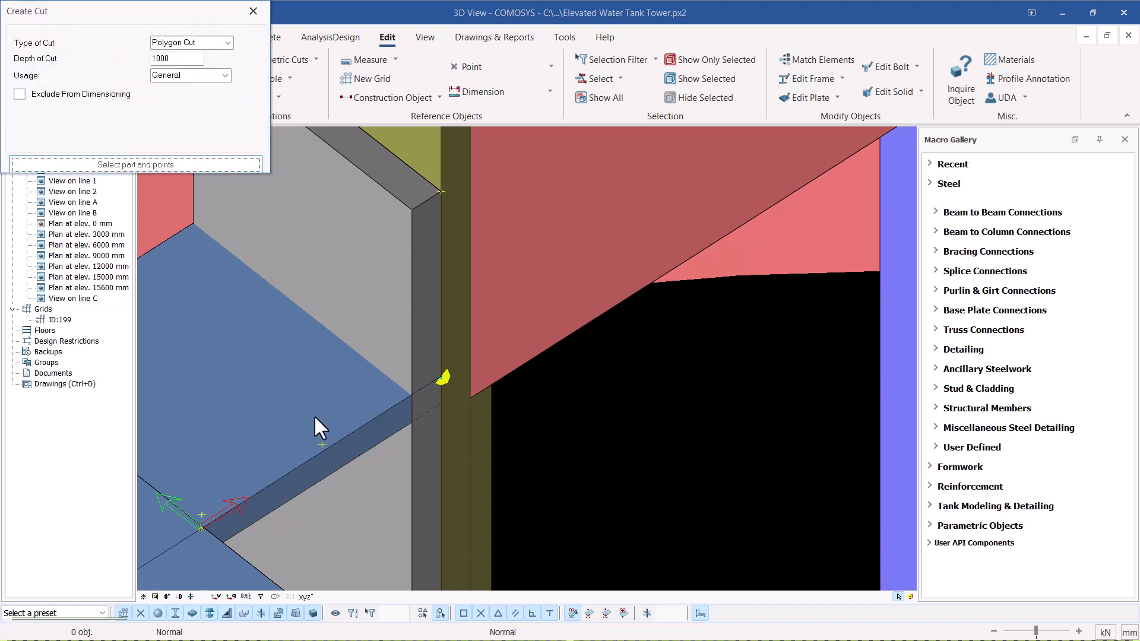
left_click(134, 165)
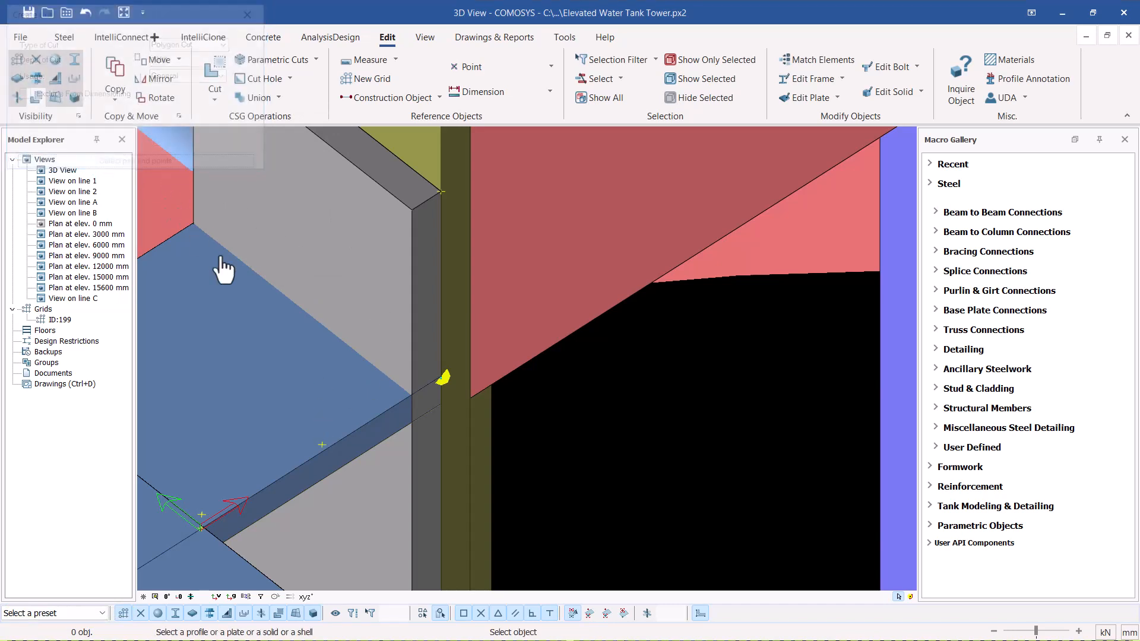
left_click(328, 428)
scroll(420, 412, "up", 3)
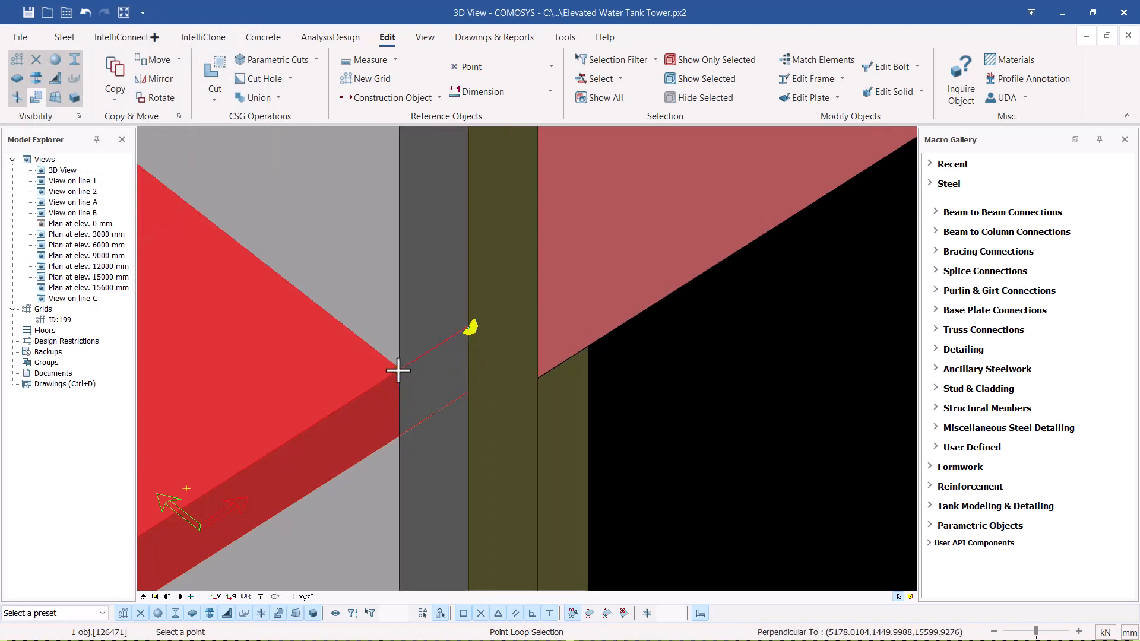
left_click(466, 327)
right_click(466, 327)
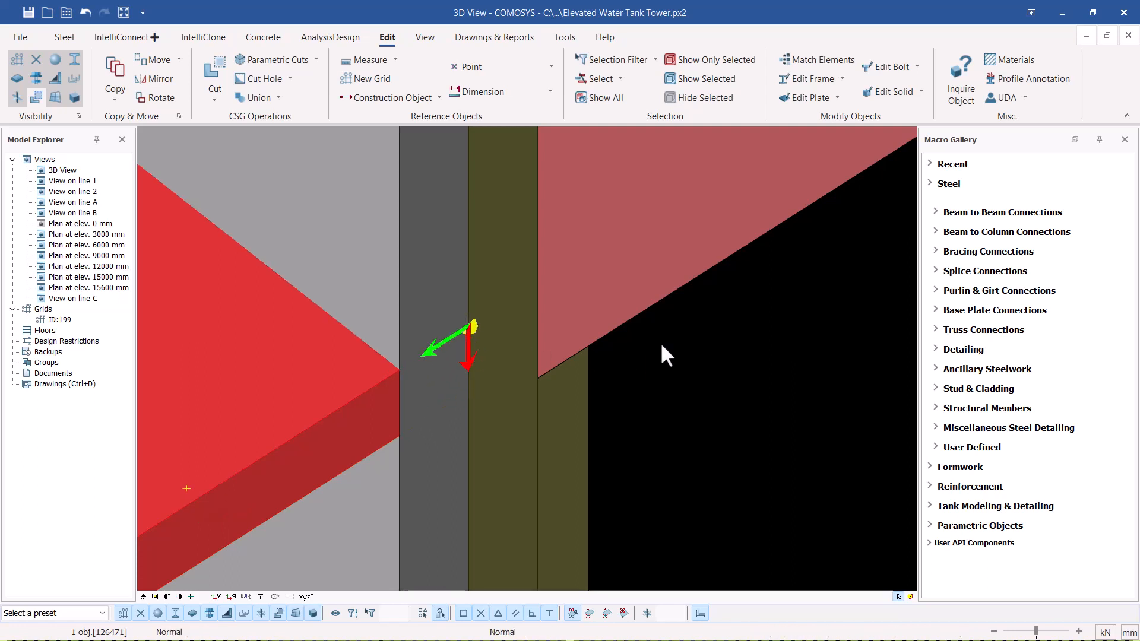
right_click(693, 342)
left_click(648, 358)
Place a reference point at the midpoint of the support's upper edge where it meets the stringer plate.
scroll(672, 356, "down", 3)
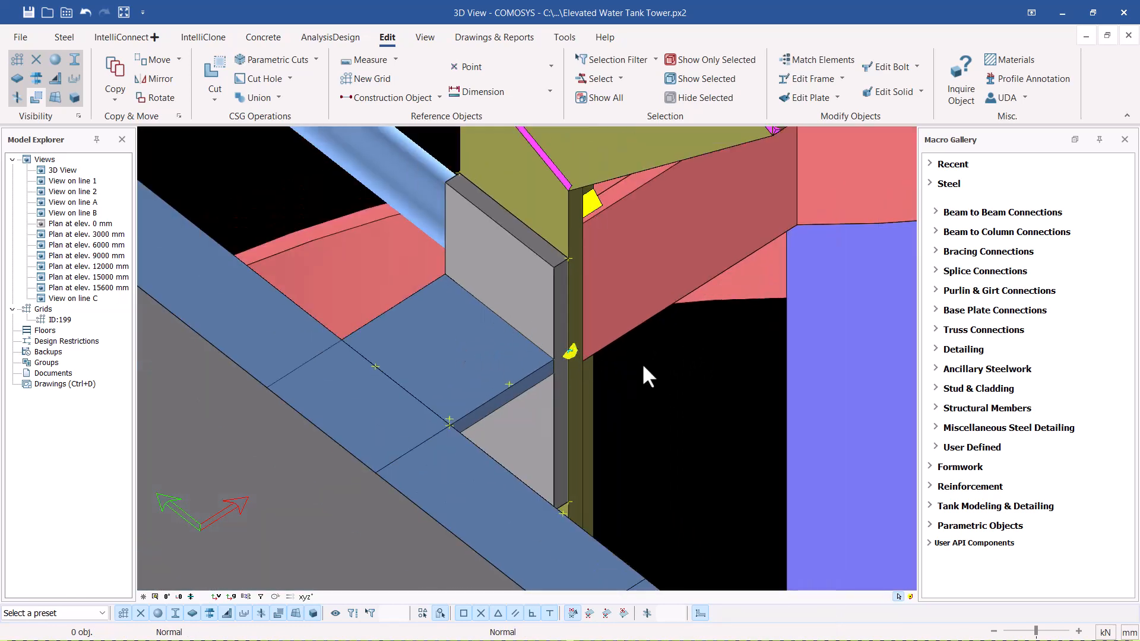
scroll(543, 272, "up", 1)
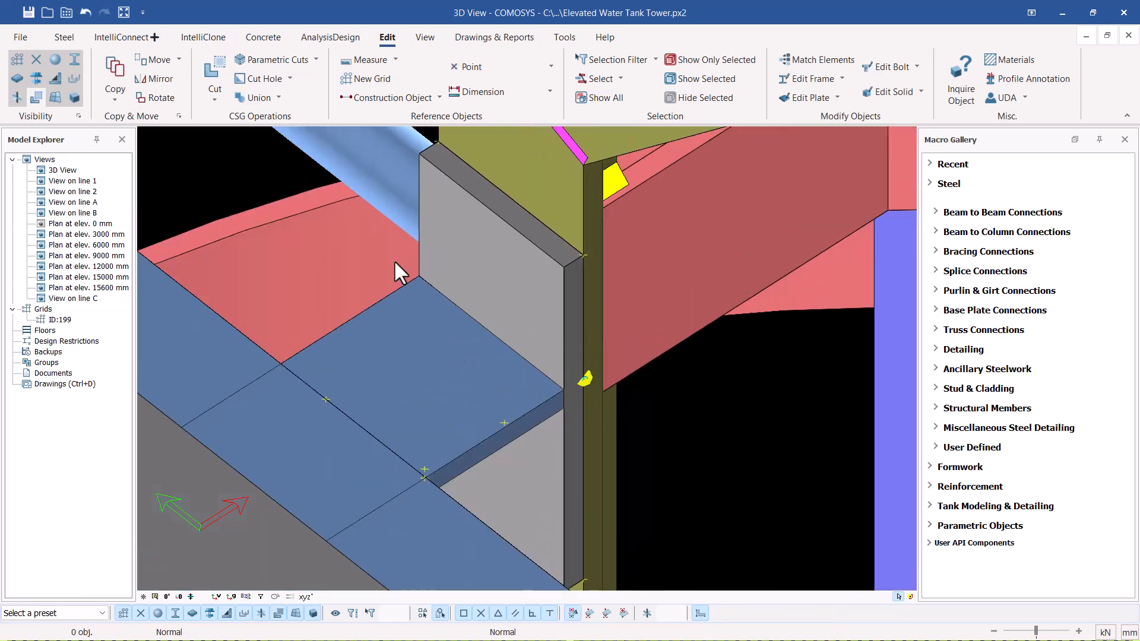
scroll(393, 259, "down", 2)
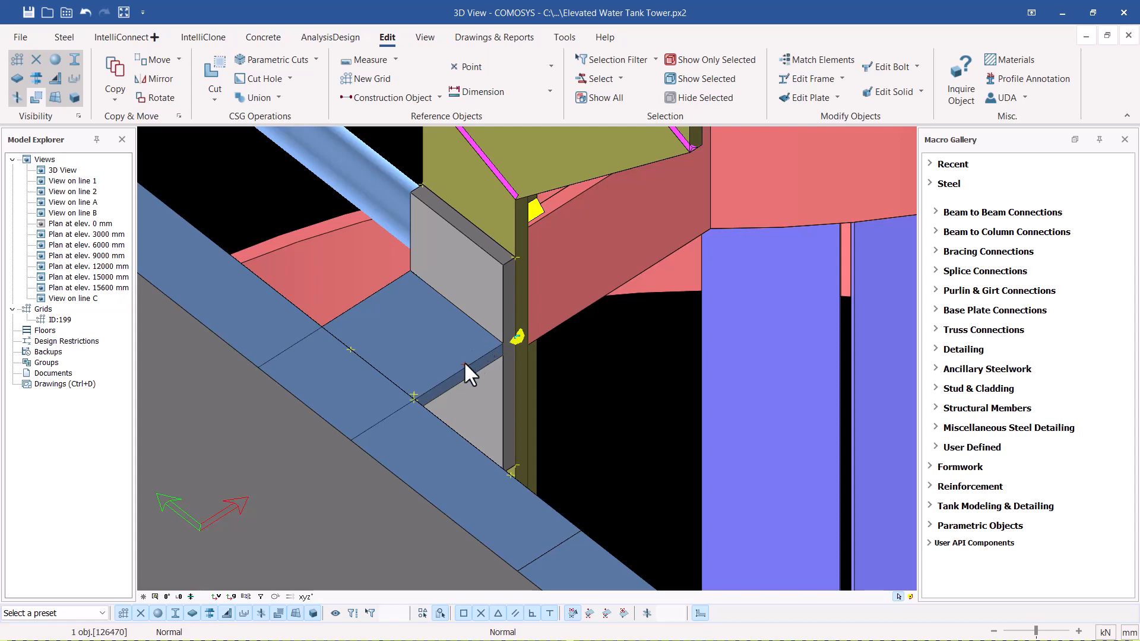
middle_click_drag(464, 361, 463, 345)
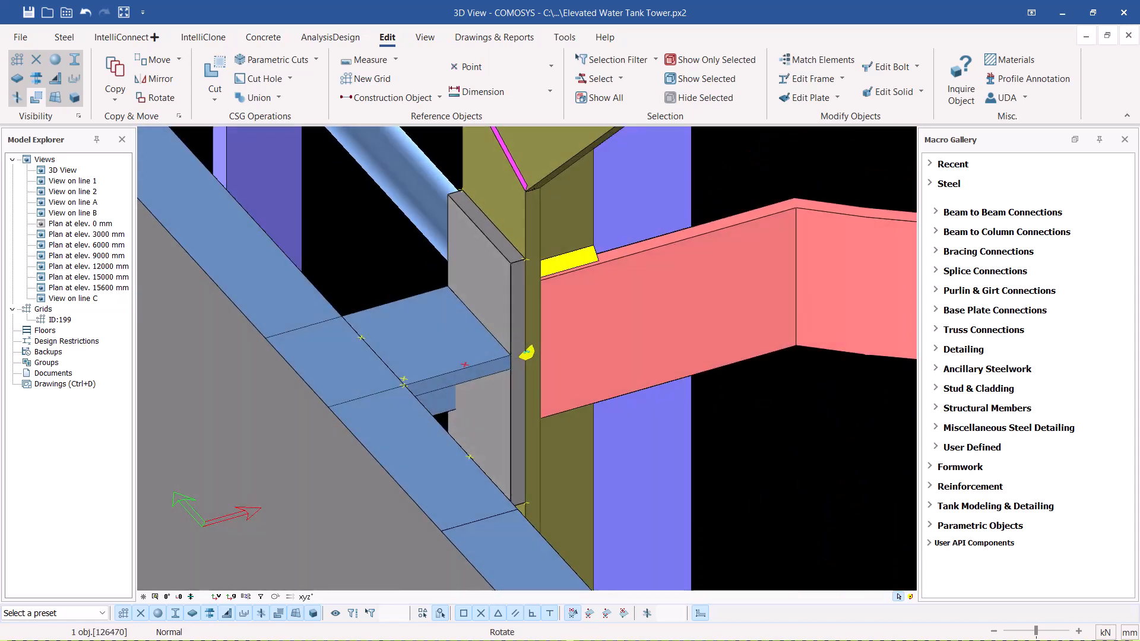
scroll(476, 226, "up", 1)
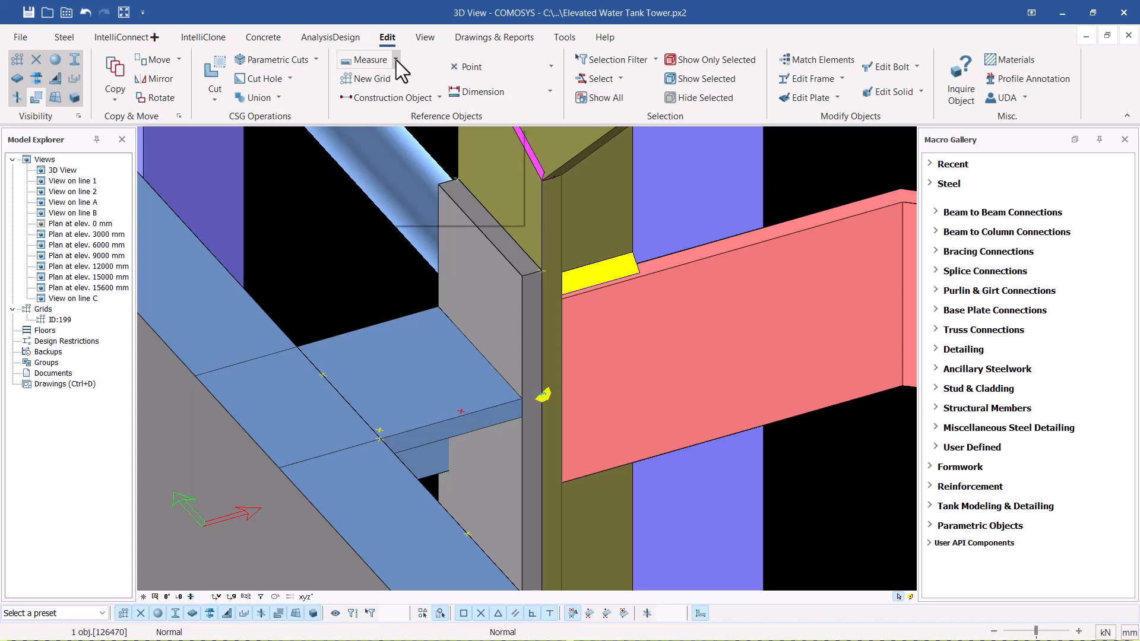
left_click(539, 69)
left_click(491, 87)
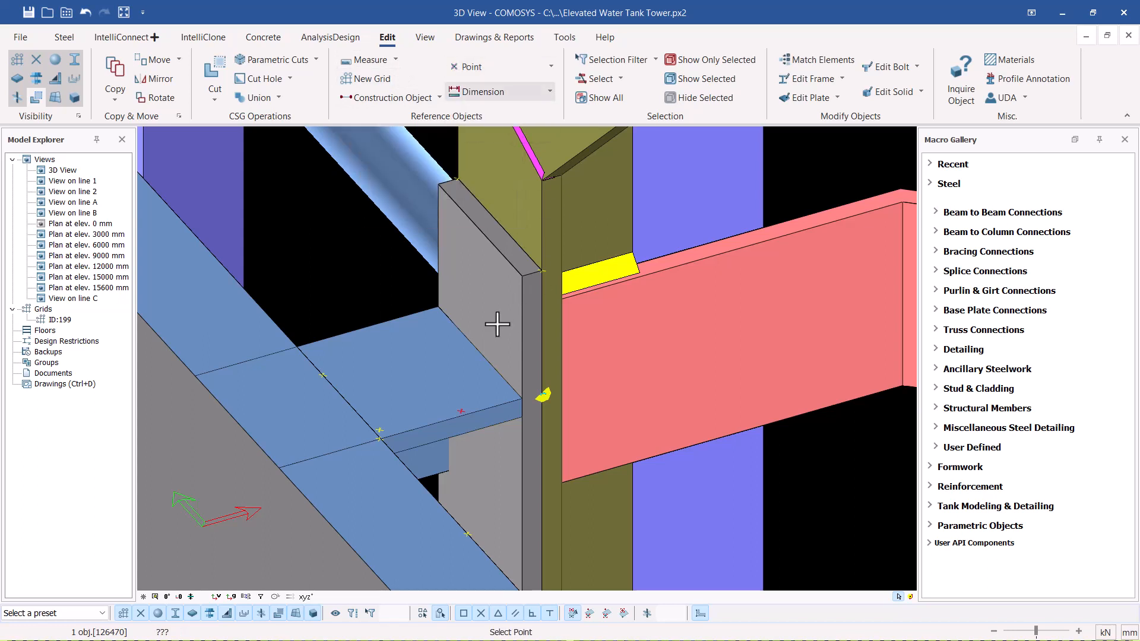
left_click(475, 345)
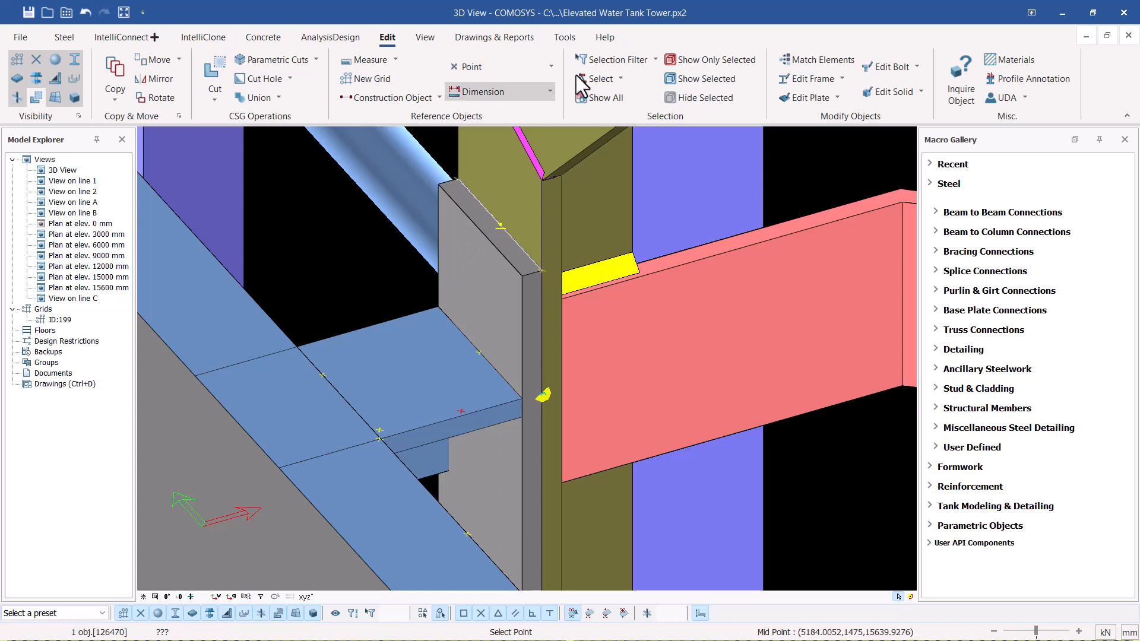
Add a dividing point midway between the midpoint of the stringer plate's upper edge and the reference point on the support.
left_click(516, 69)
left_click(488, 104)
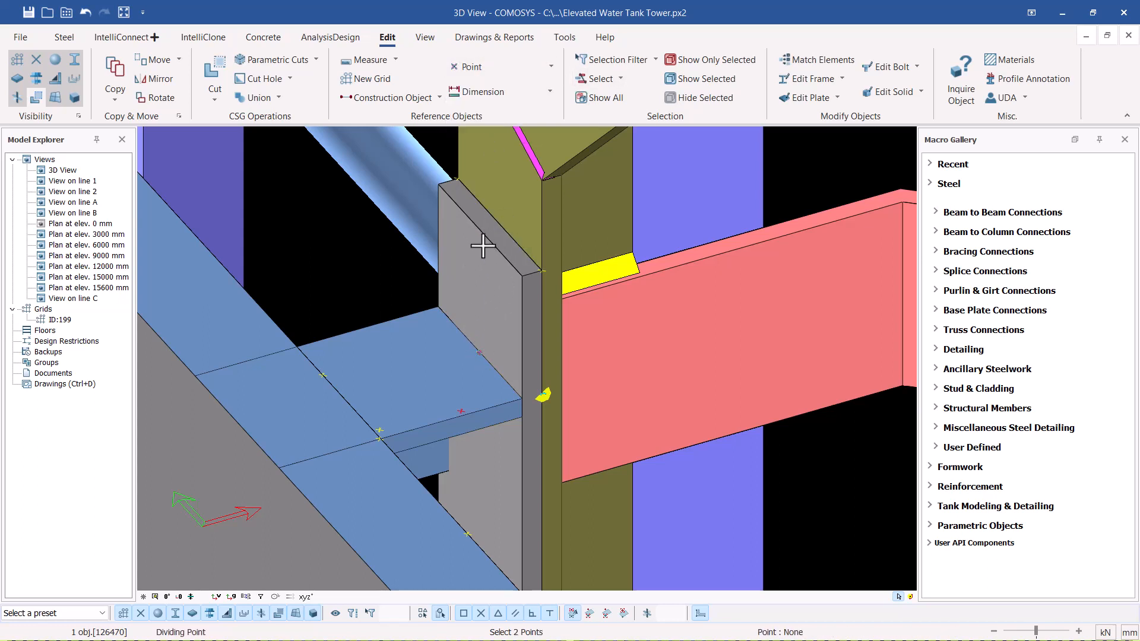
scroll(483, 244, "down", 1)
scroll(510, 258, "down", 1)
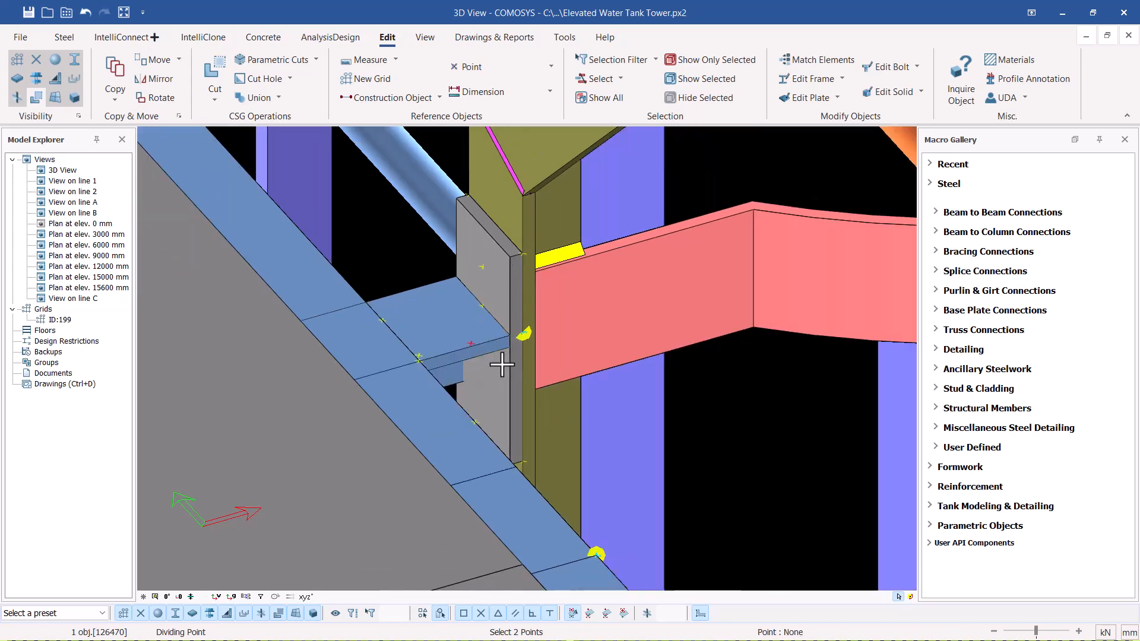
right_click(487, 342)
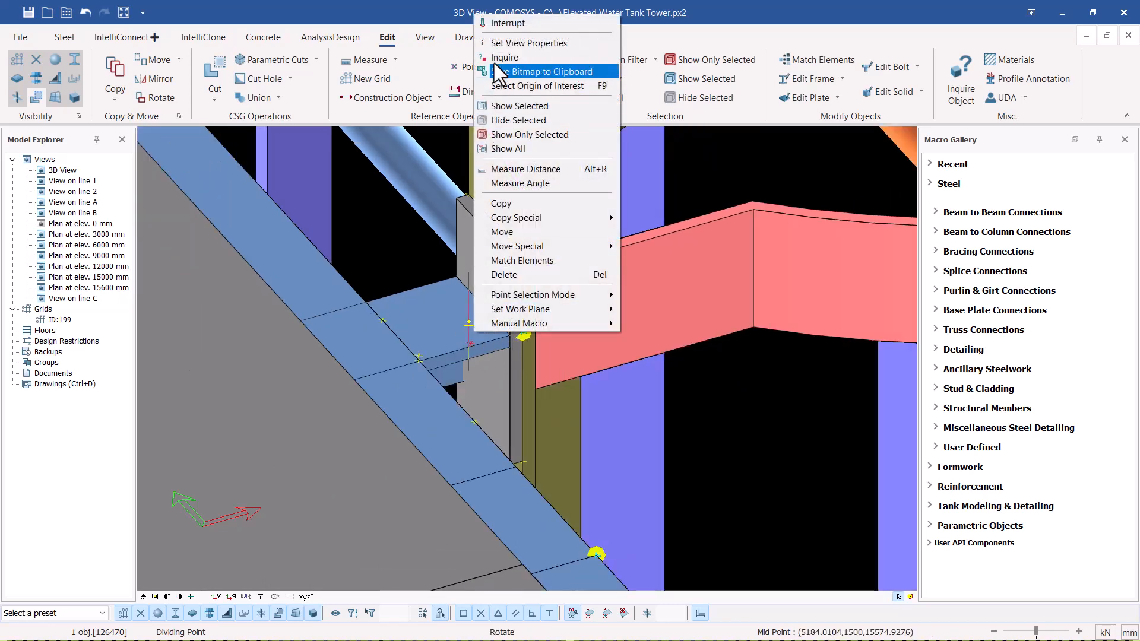
left_click(505, 23)
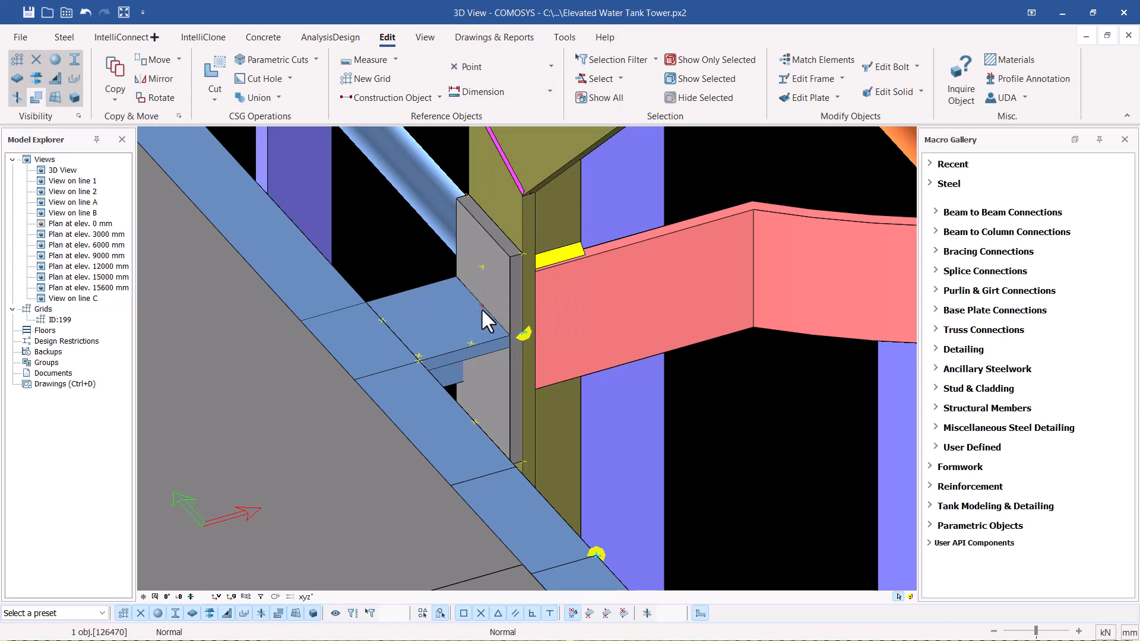
Place a reference point at the midpoint of the stringer plate's lower edge.
mouse_move(477, 312)
middle_mouse_down()
mouse_move(443, 326)
mouse_move(478, 333)
middle_mouse_up()
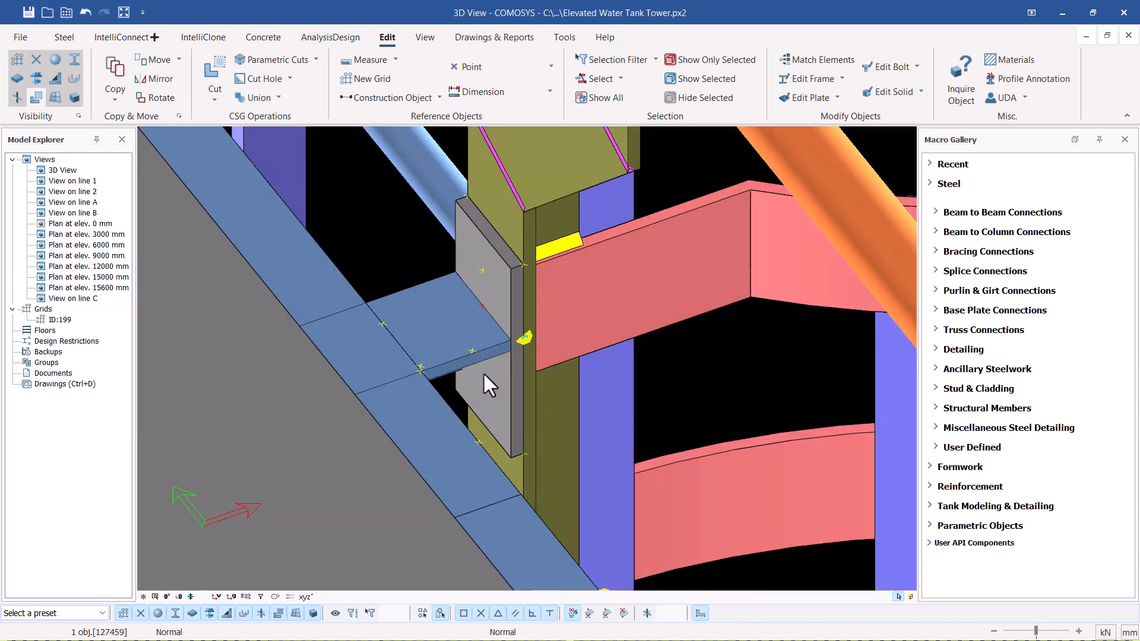
scroll(480, 376, "up", 2)
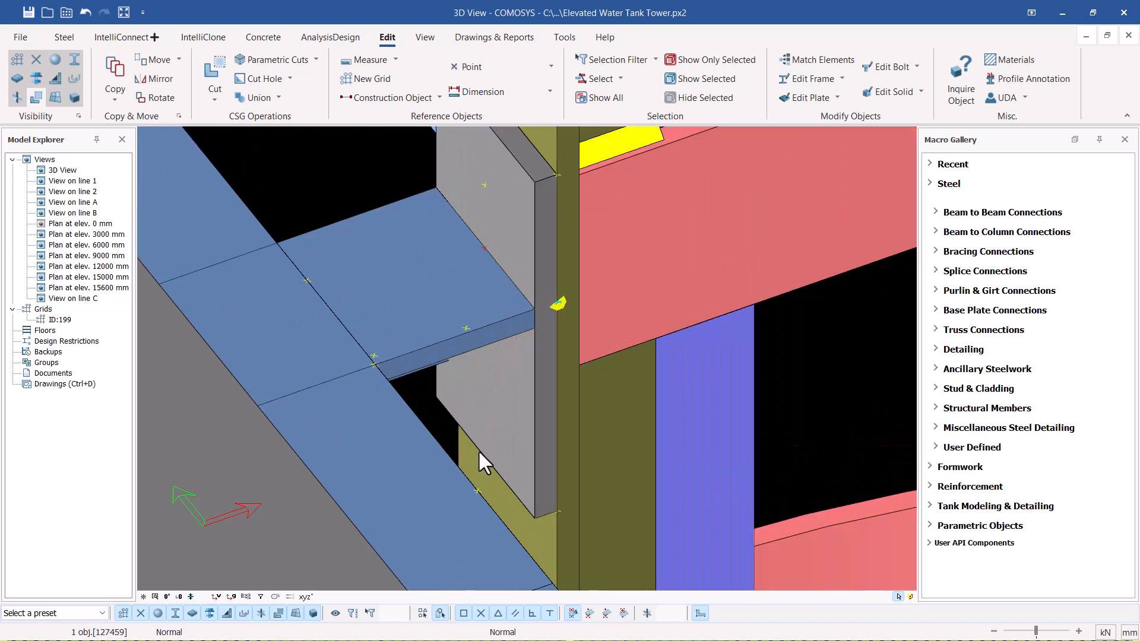
left_click(543, 68)
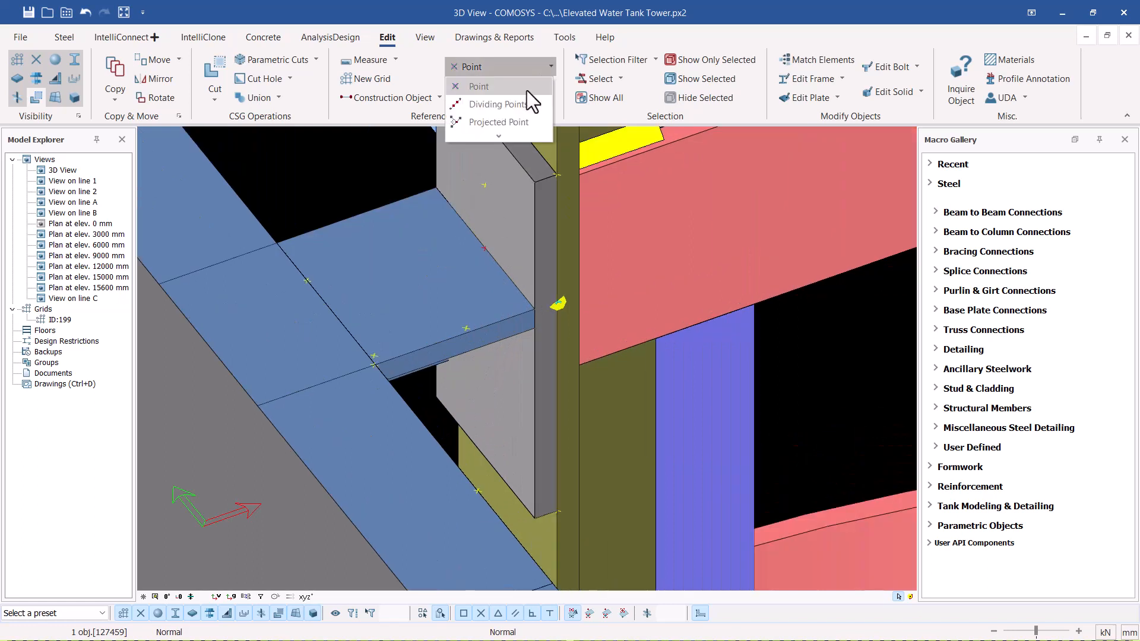
left_click(480, 92)
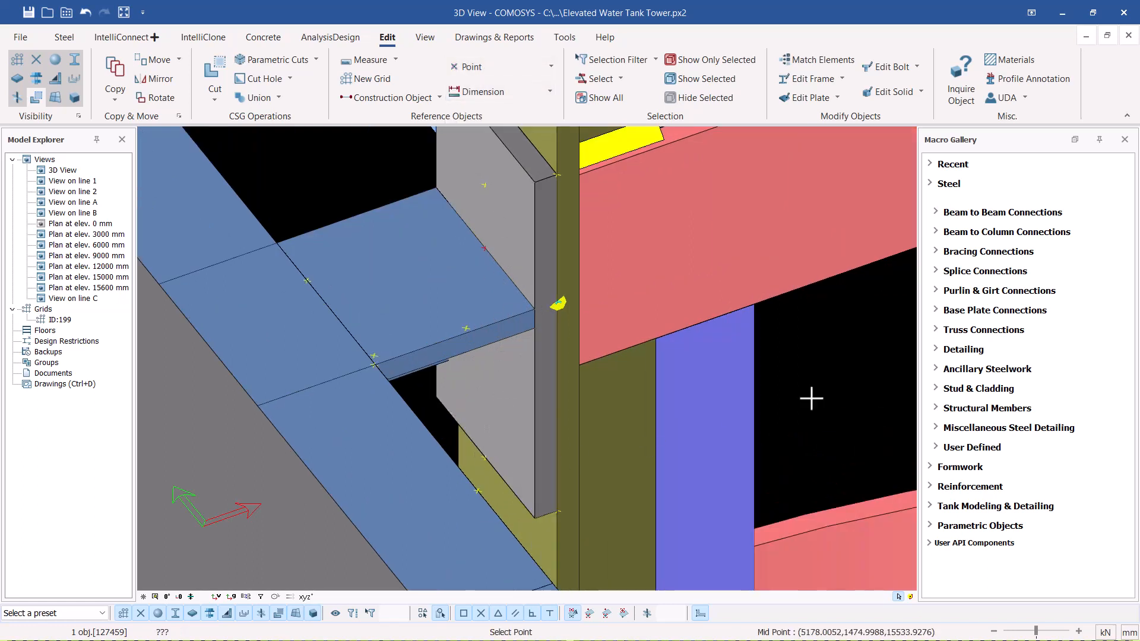
right_click(849, 380)
left_click(873, 60)
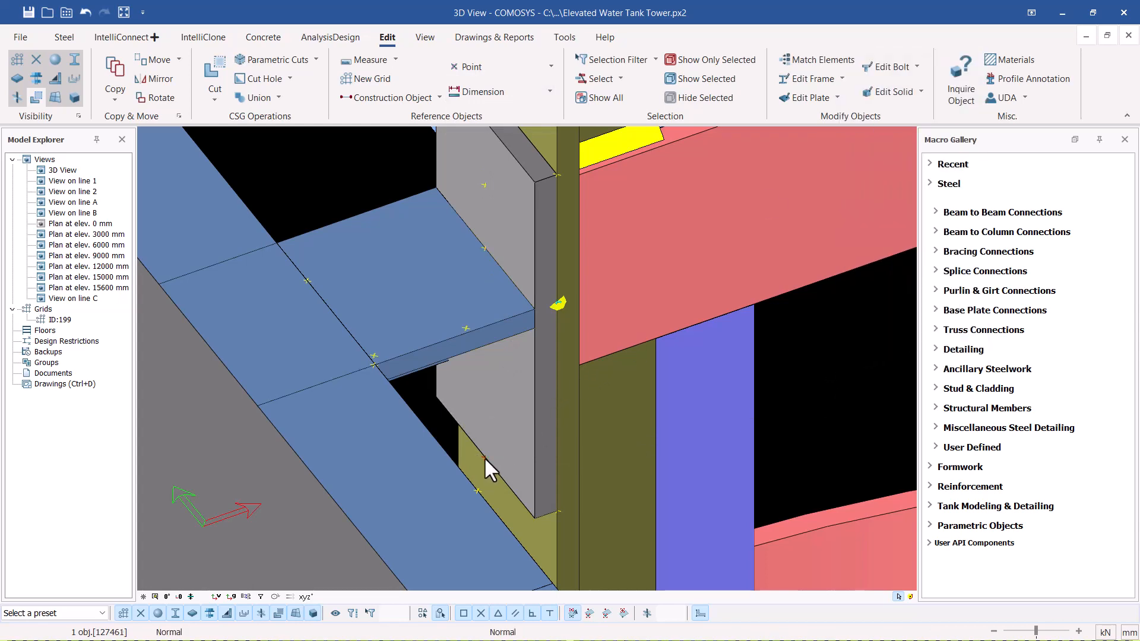
Measure the distance from the dividing point on the stringer plate to the midpoint of the plate's upper edge.
scroll(497, 178, "down", 1)
scroll(483, 183, "up", 2)
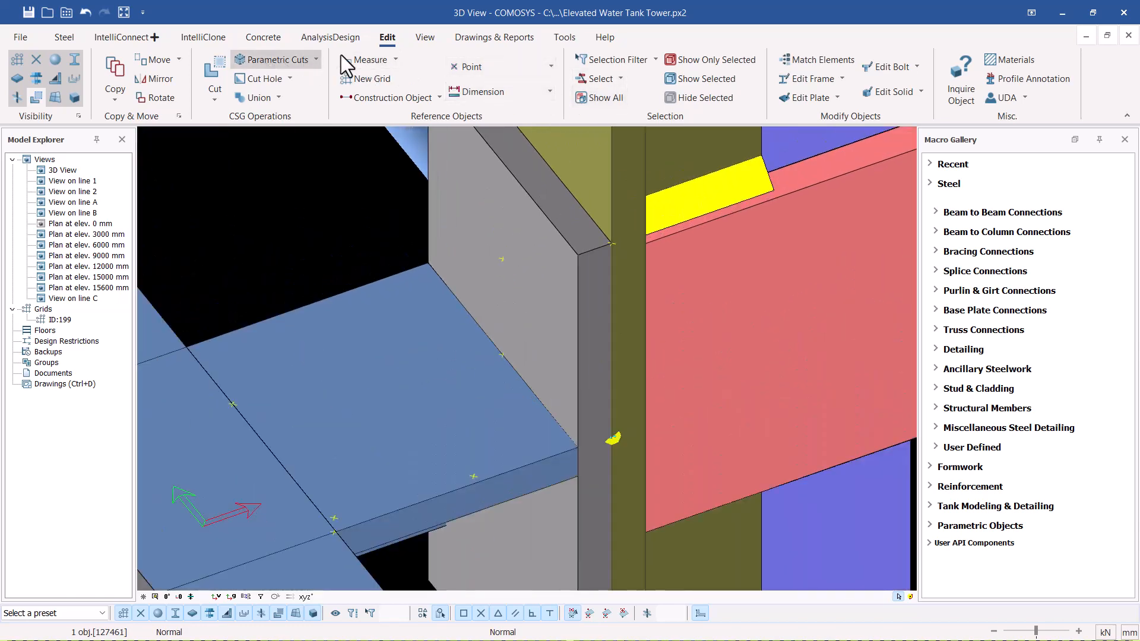
left_click(387, 59)
left_click(395, 59)
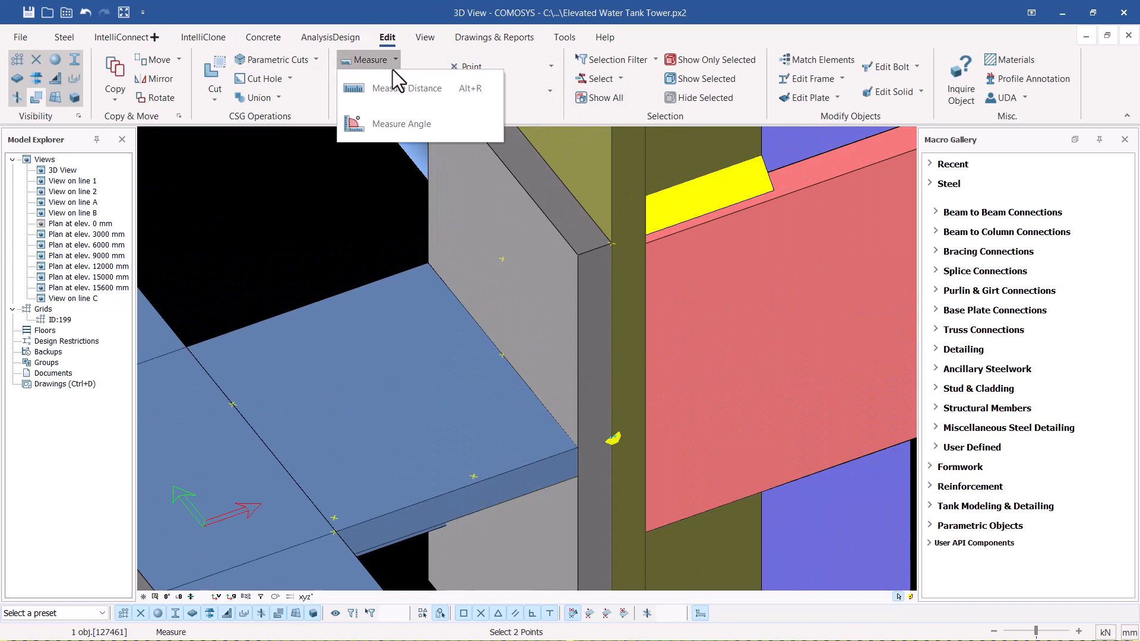
left_click(376, 88)
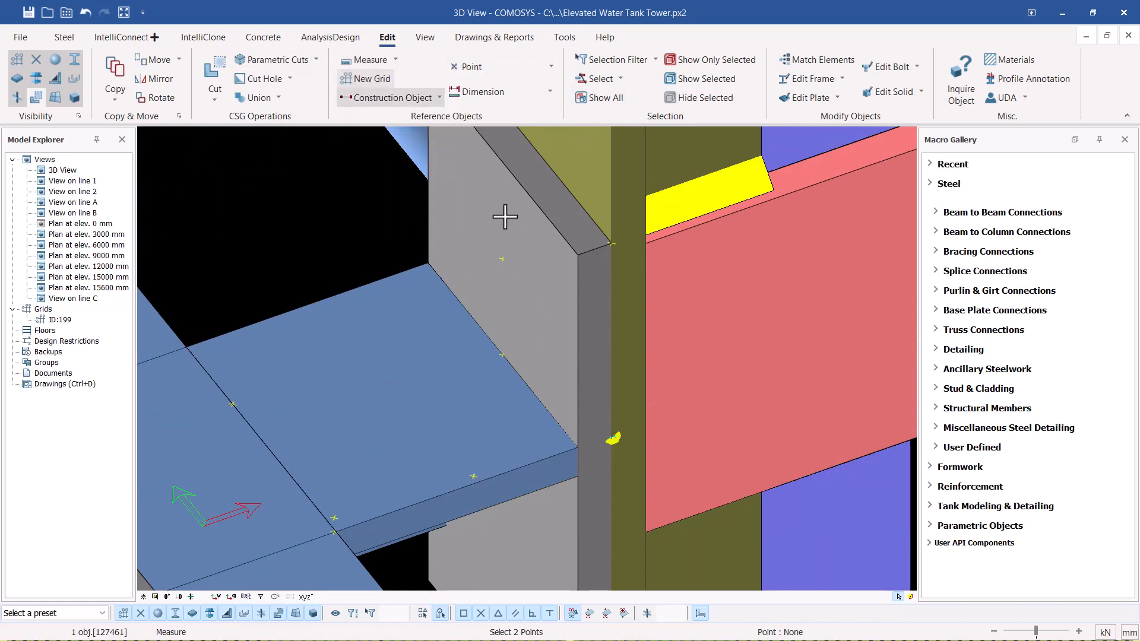
left_click(503, 260)
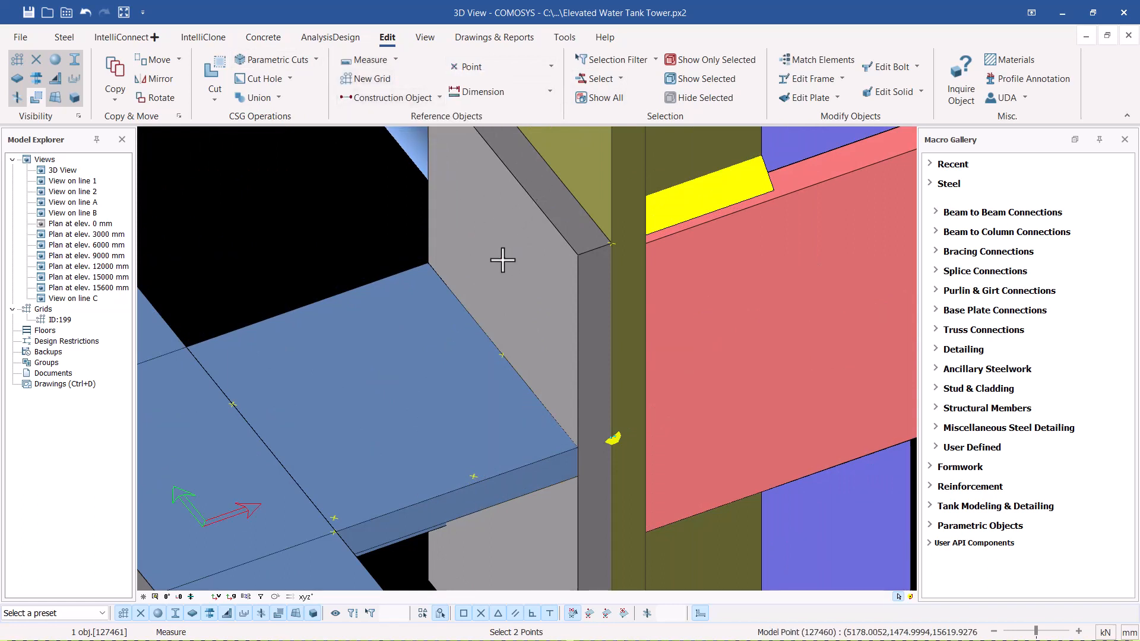
left_click(504, 167)
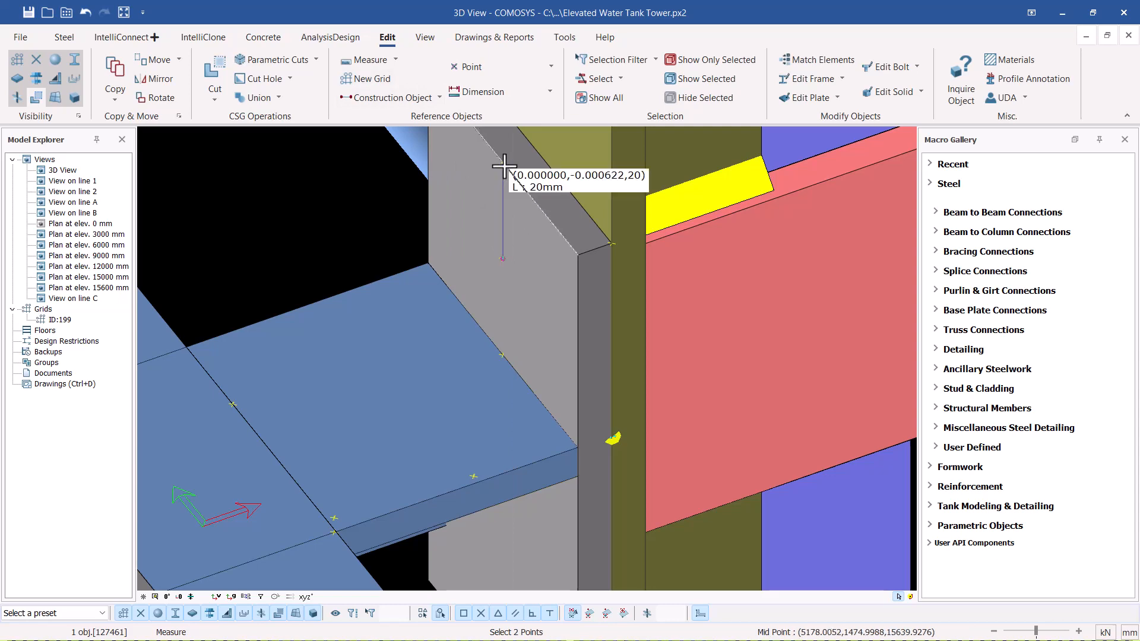
right_click(725, 331)
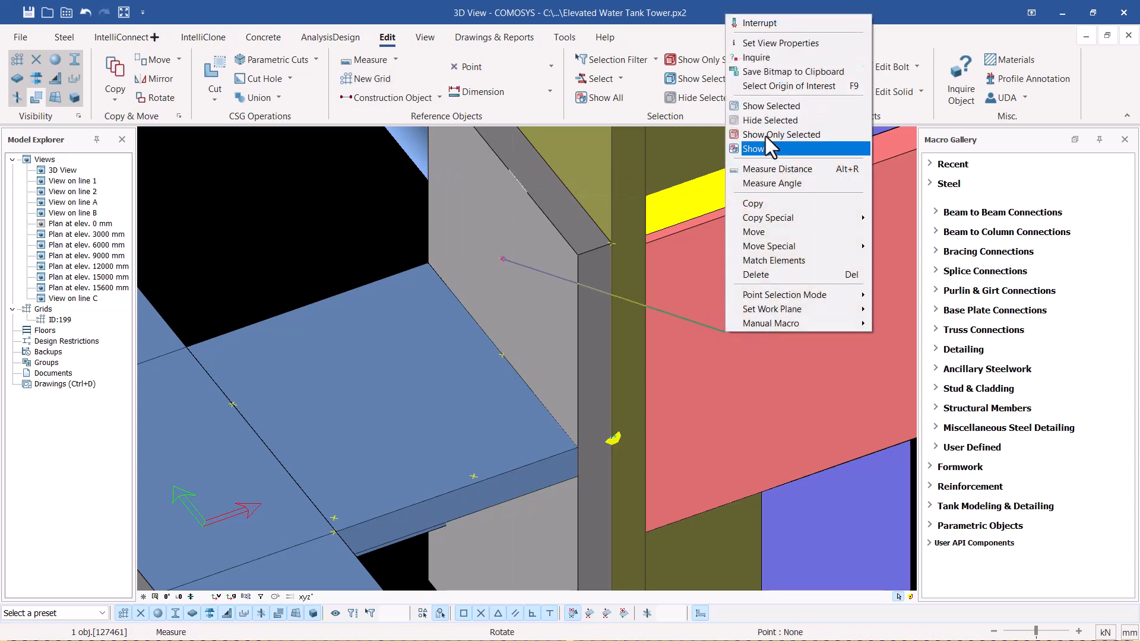
left_click(754, 21)
Make one linear copy of the lower-edge reference point at a distance of 20 in Z.
scroll(625, 160, "down", 7)
scroll(612, 291, "up", 6)
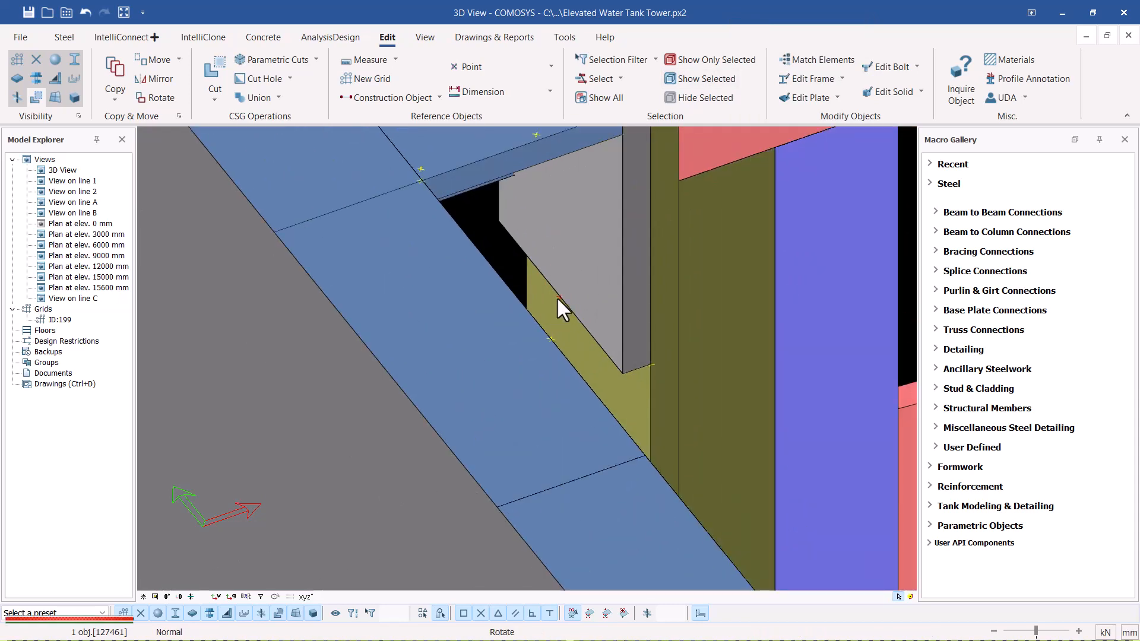
right_click(557, 297)
mouse_move(626, 504)
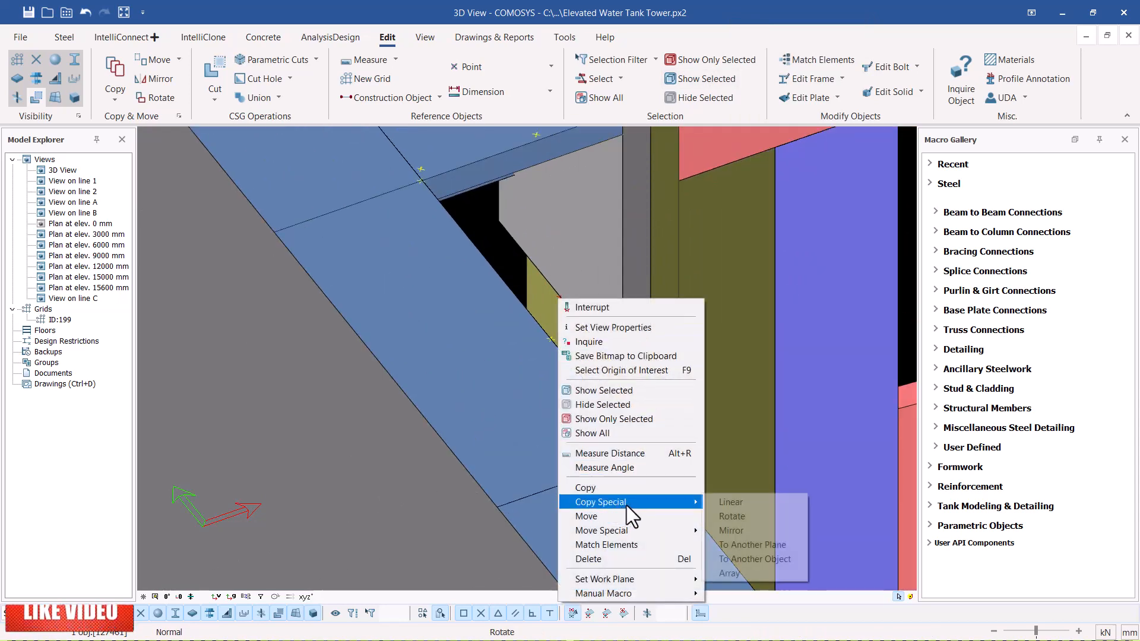
left_click(713, 501)
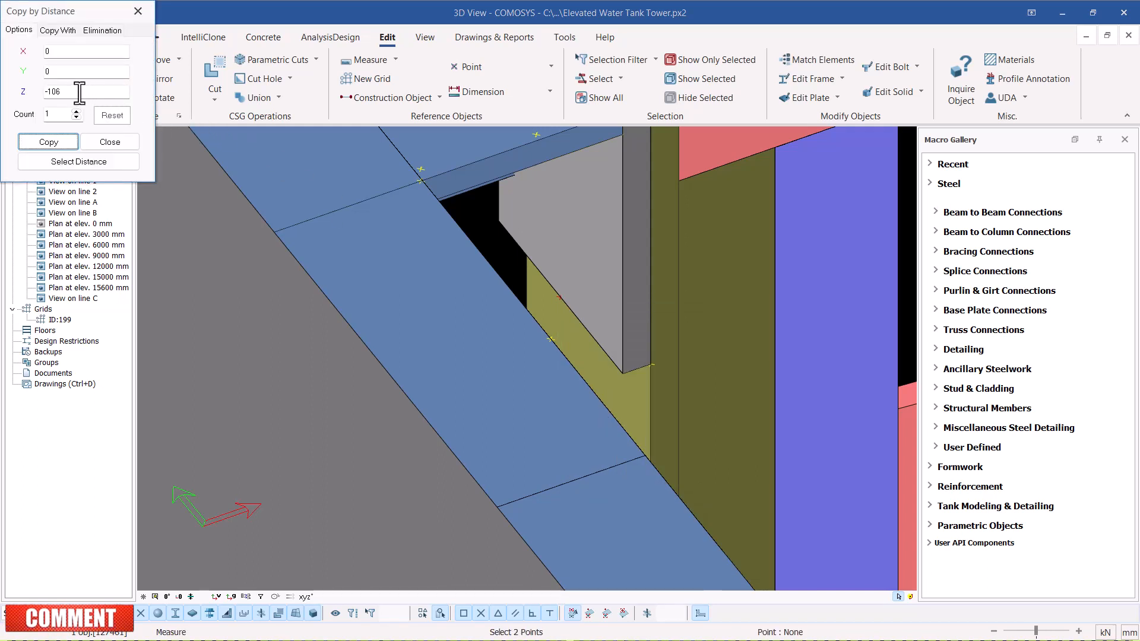
double_click(41, 92)
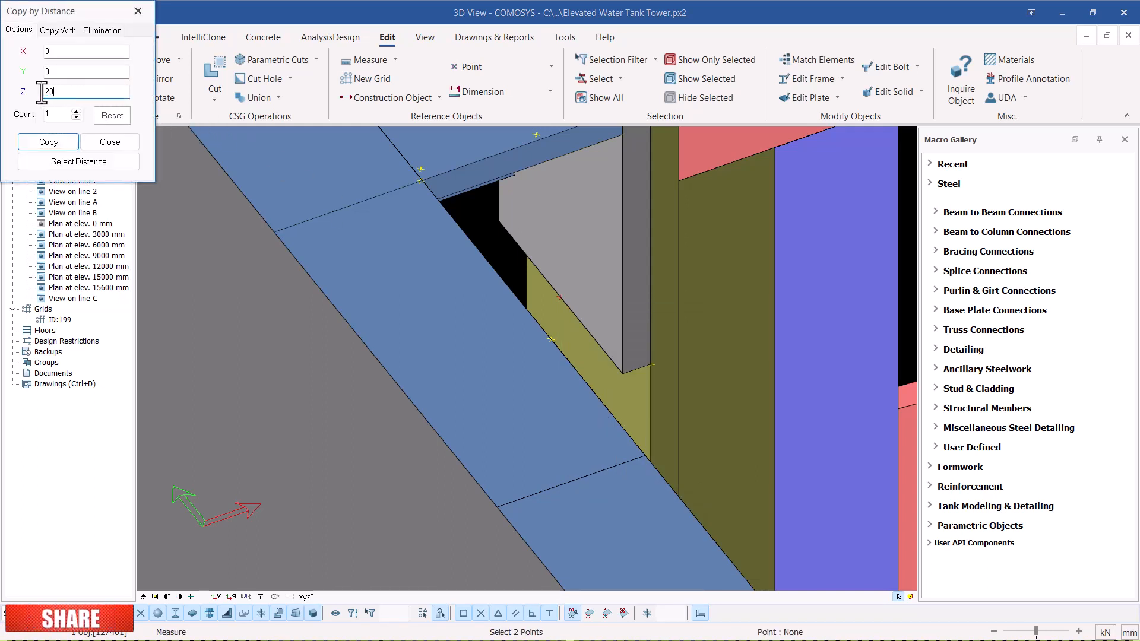
left_click(48, 142)
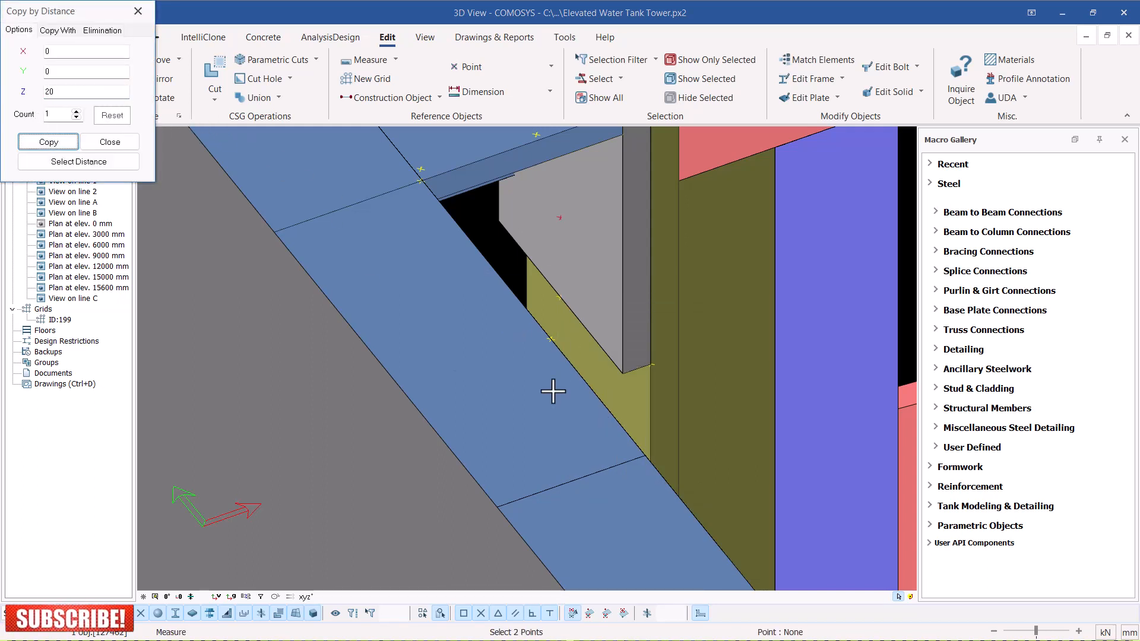
scroll(550, 368, "down", 3)
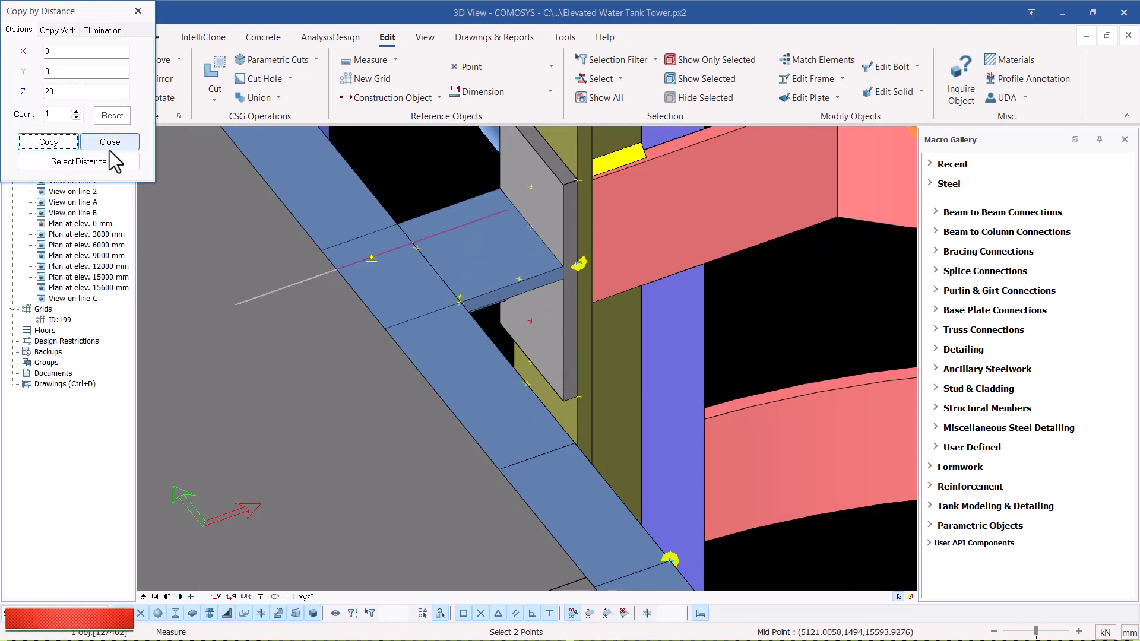
left_click(124, 145)
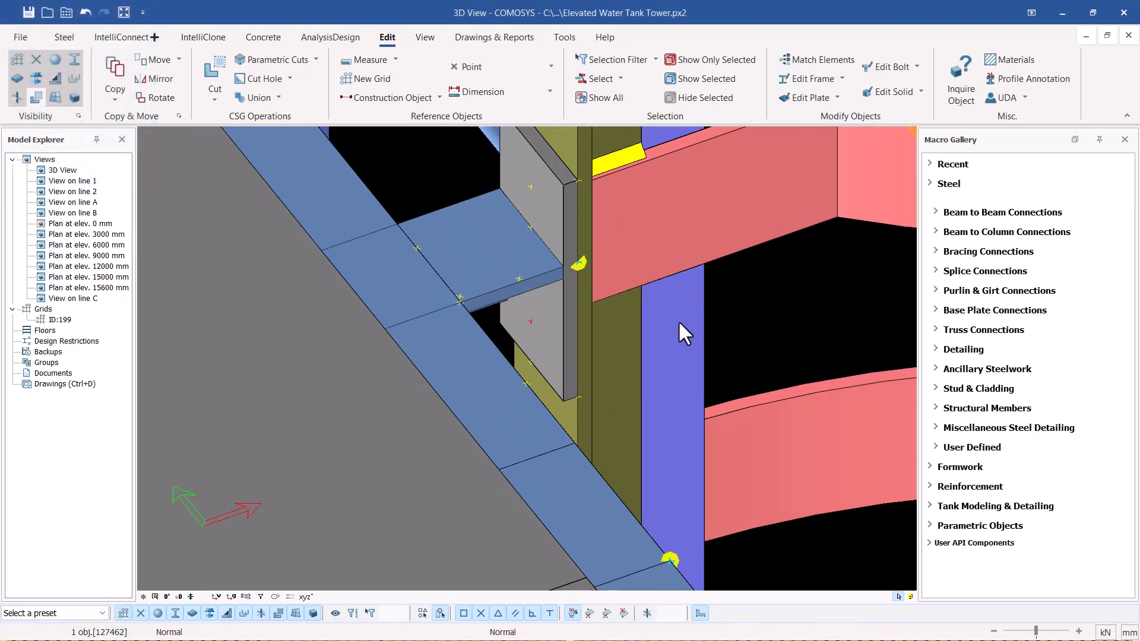
left_click(65, 38)
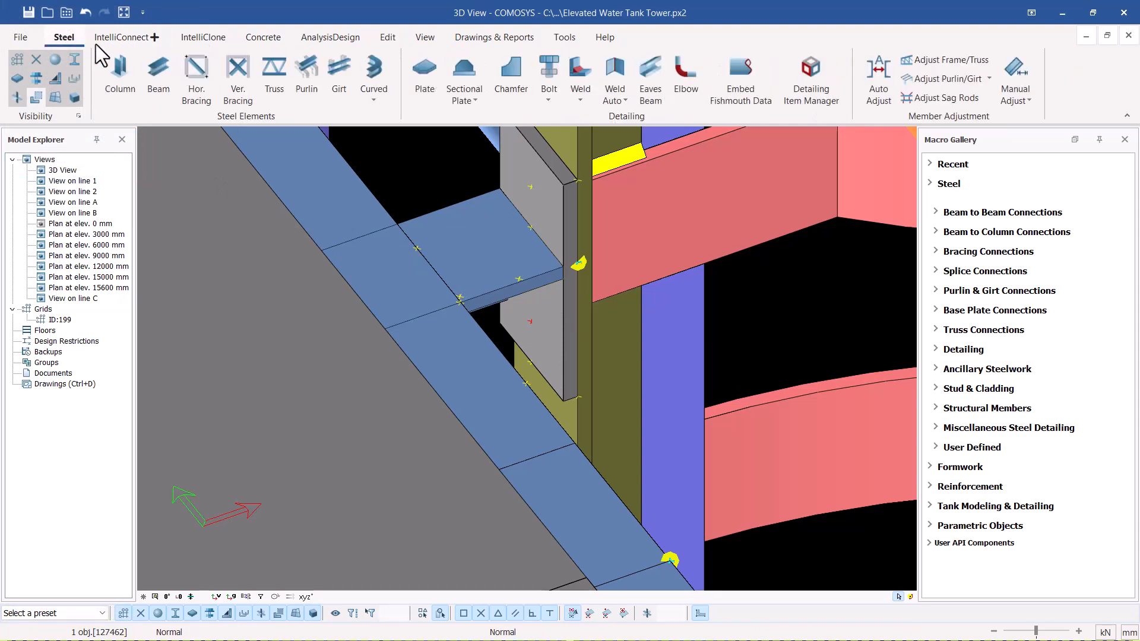
left_click(548, 102)
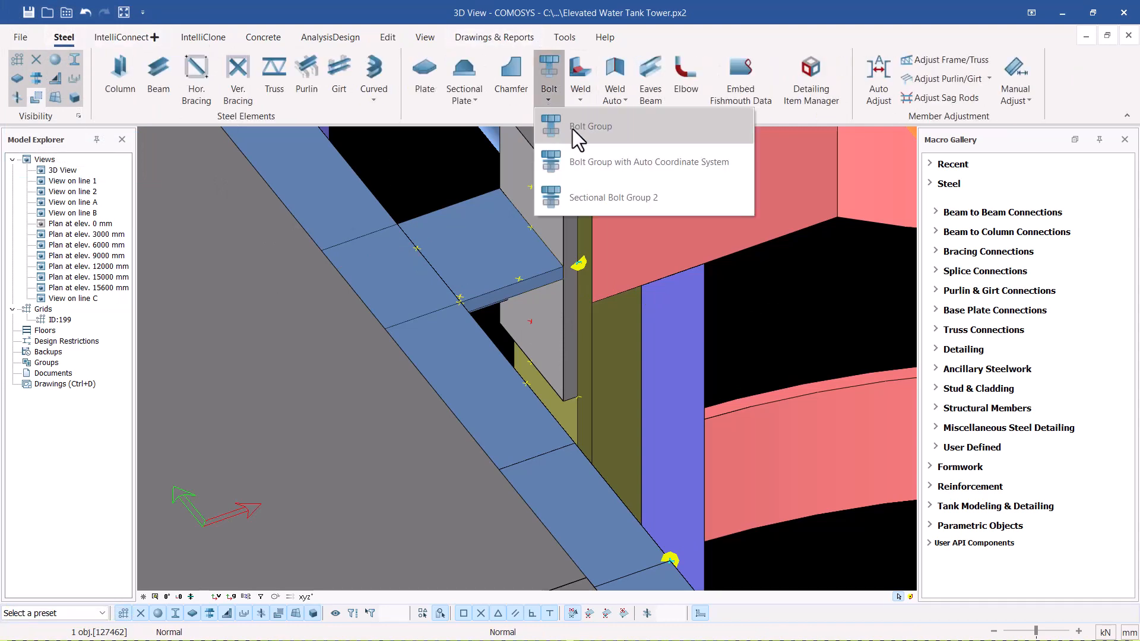
left_click(593, 134)
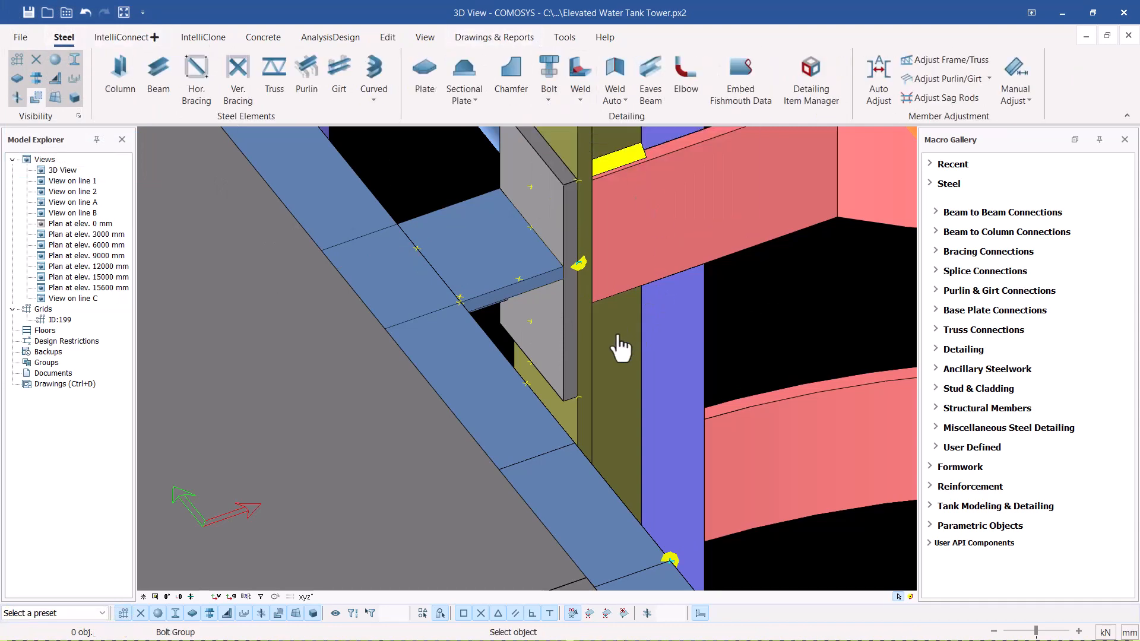
scroll(629, 348, "down", 2)
scroll(601, 226, "up", 2)
left_click(571, 238)
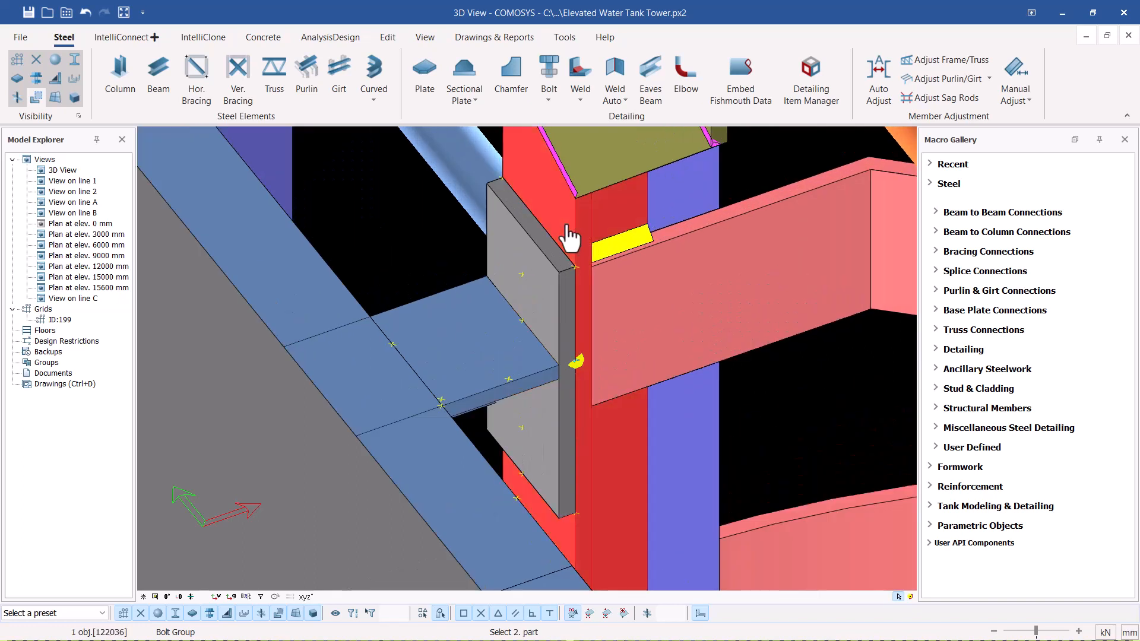
left_click(547, 304)
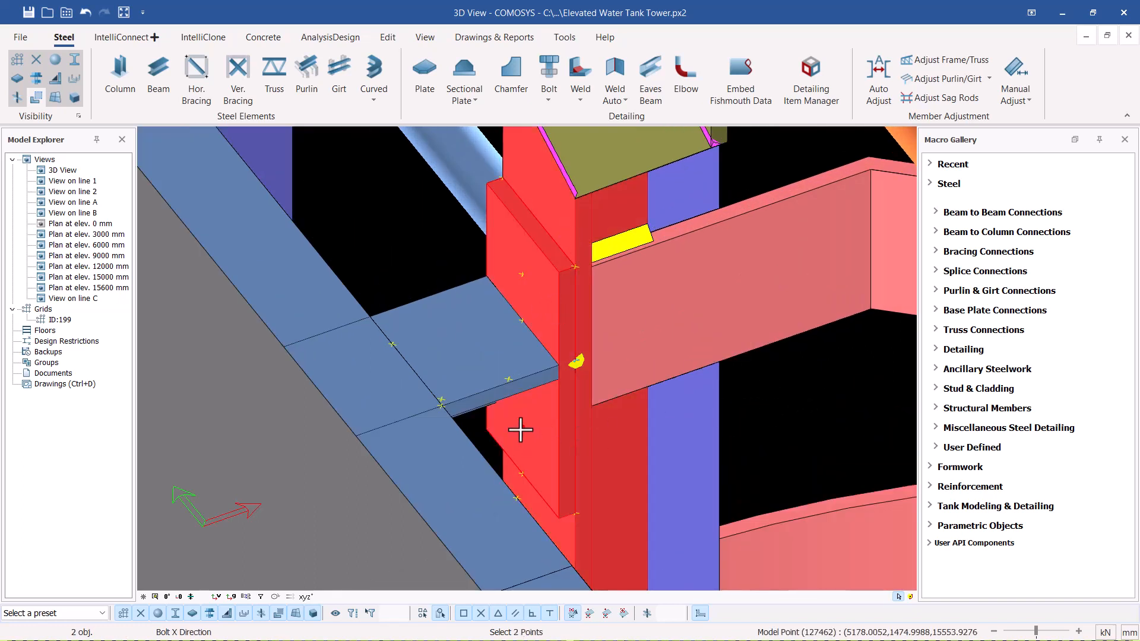
right_click(772, 382)
left_click(801, 200)
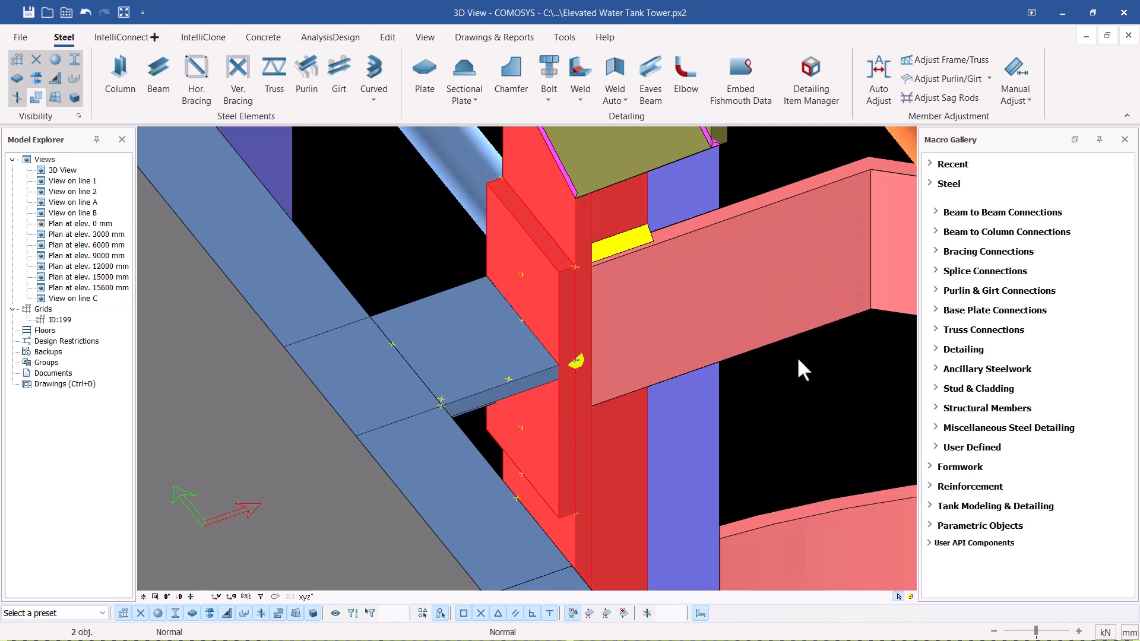
left_click(798, 360)
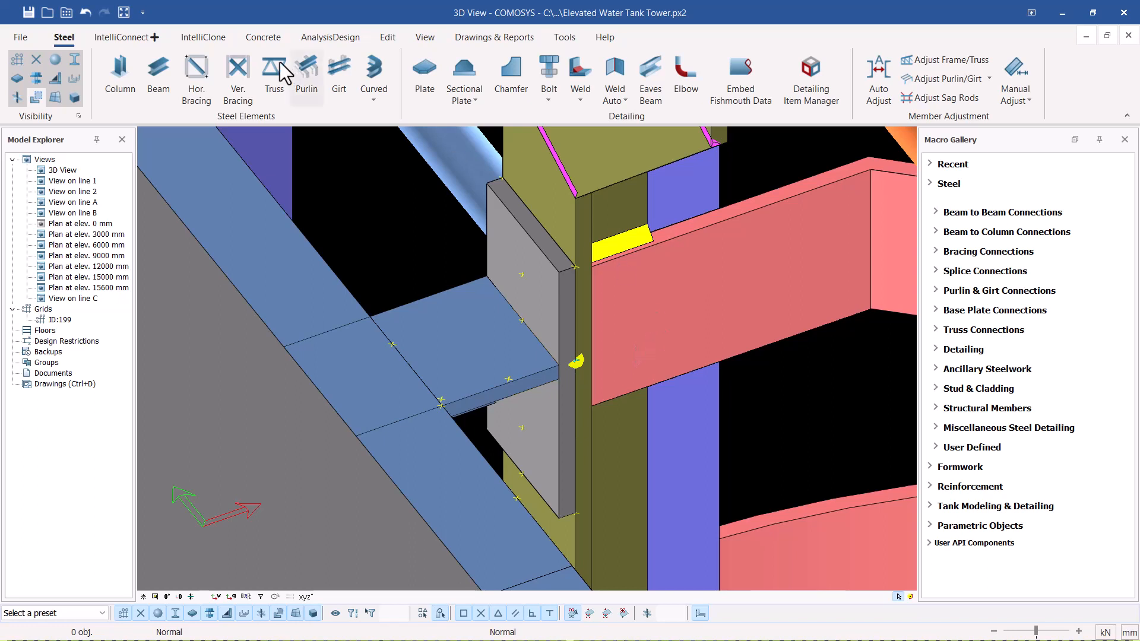
Set the workplane on the front face of the stringer plate, with its origin at the face's upper corner.
left_click(436, 39)
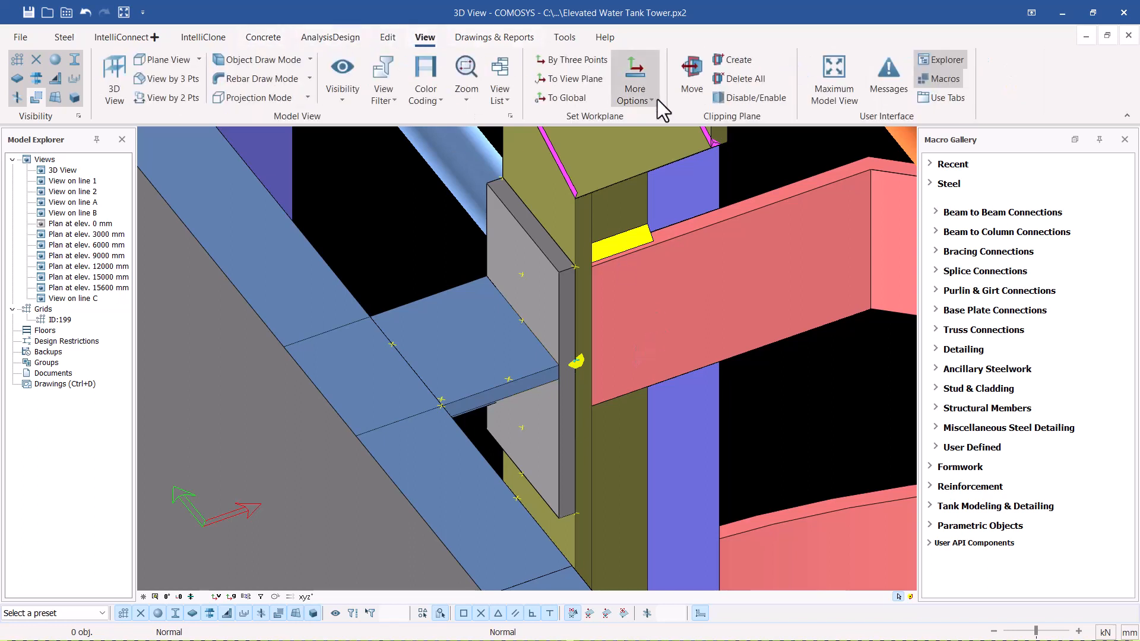
left_click(654, 101)
left_click(664, 135)
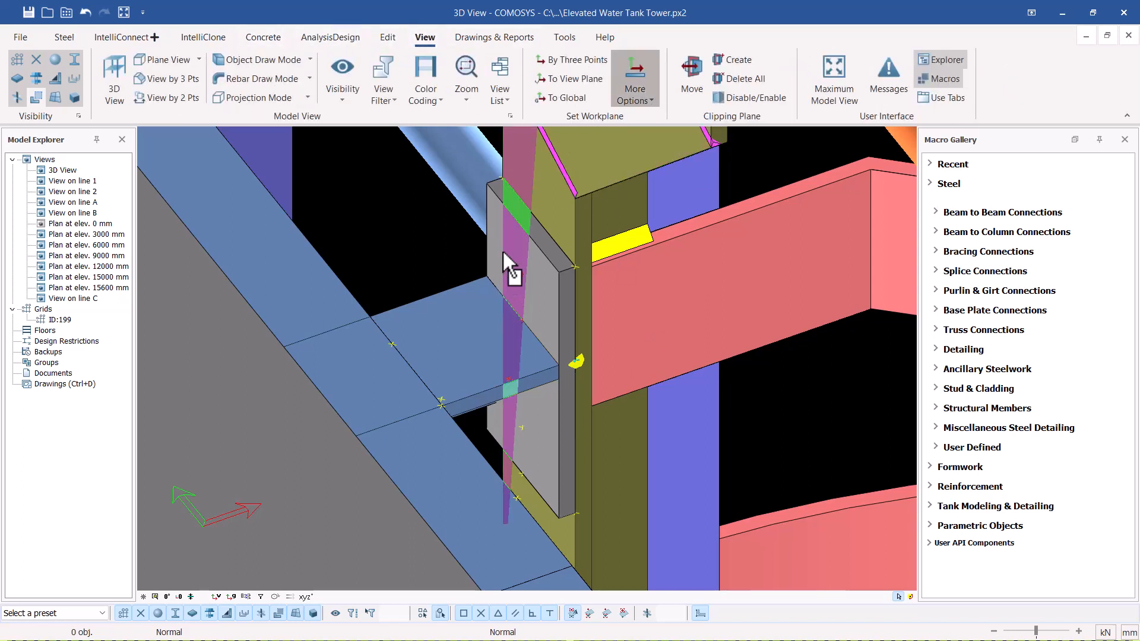
left_click(560, 267)
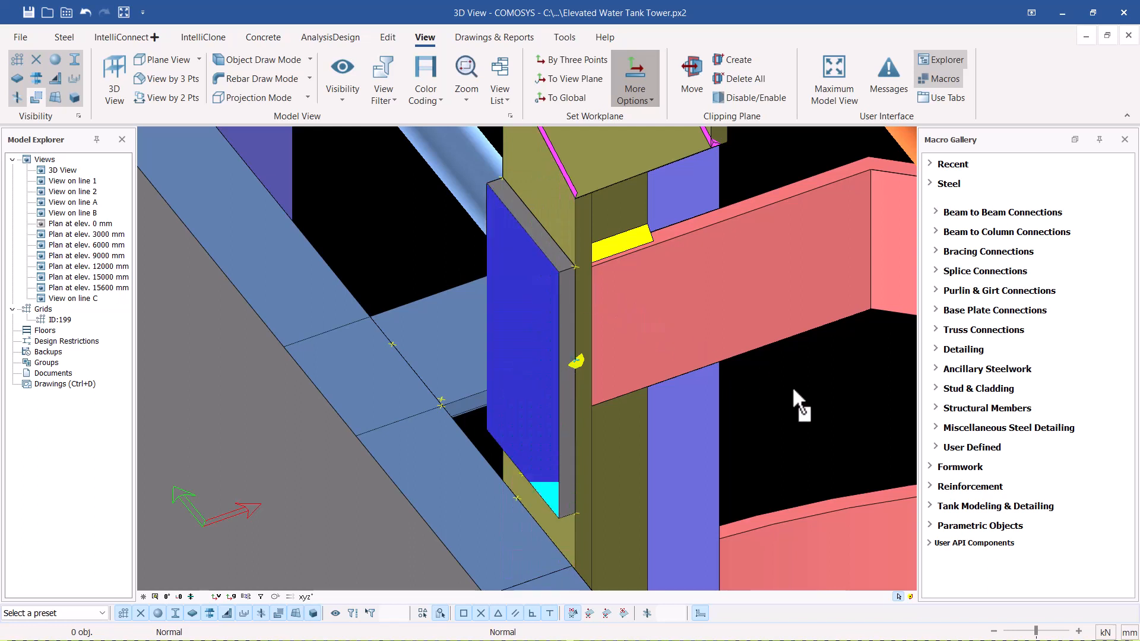
right_click(836, 389)
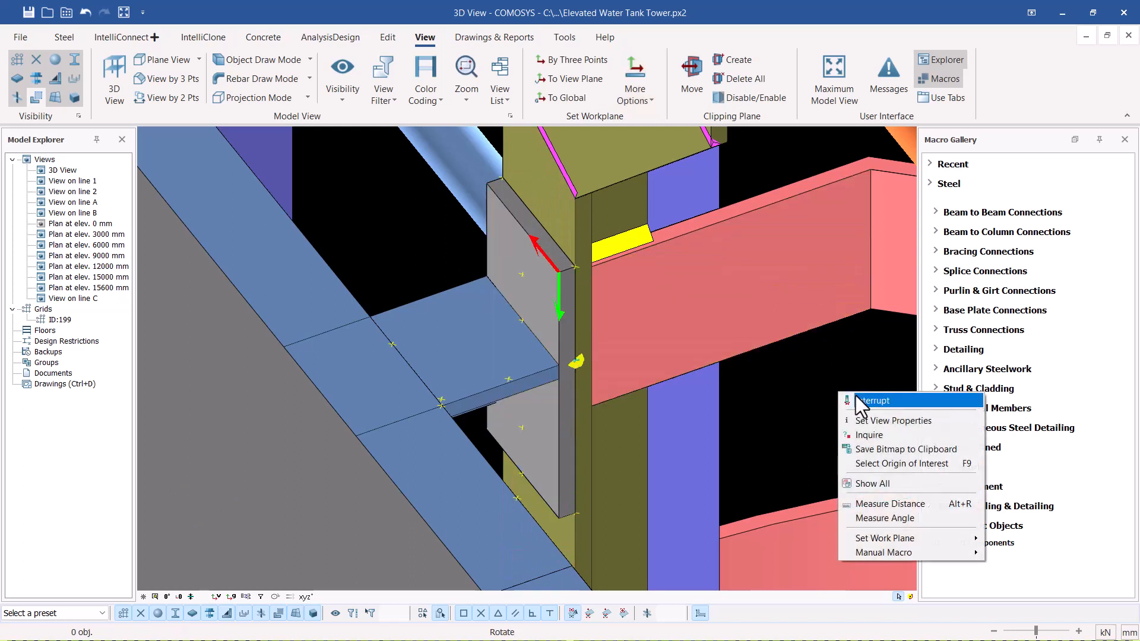
left_click(858, 398)
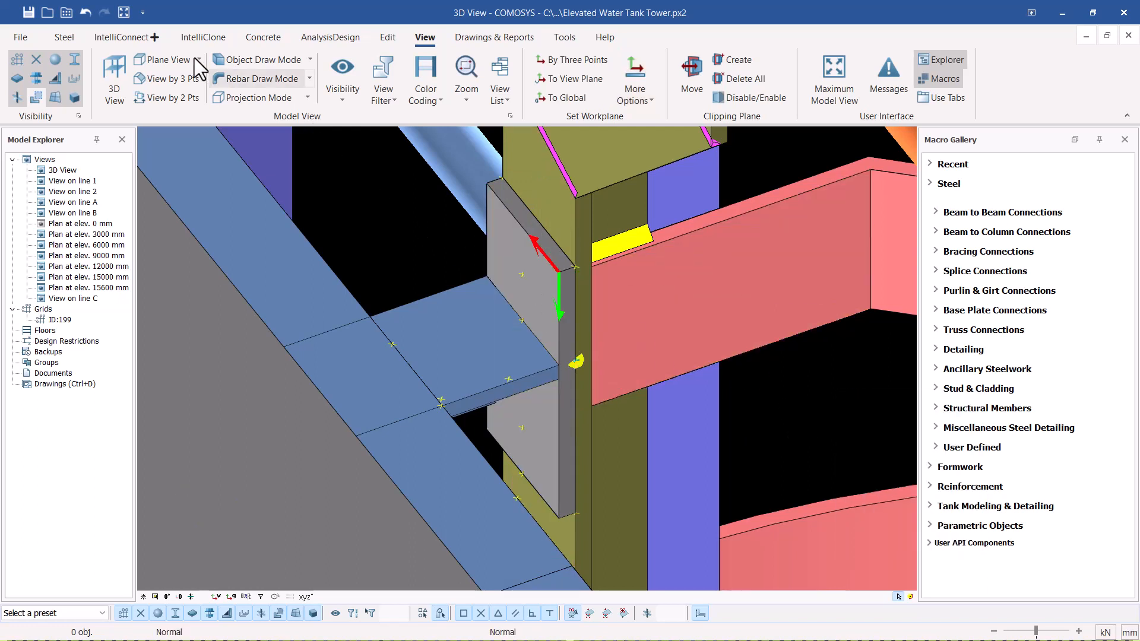
left_click(63, 38)
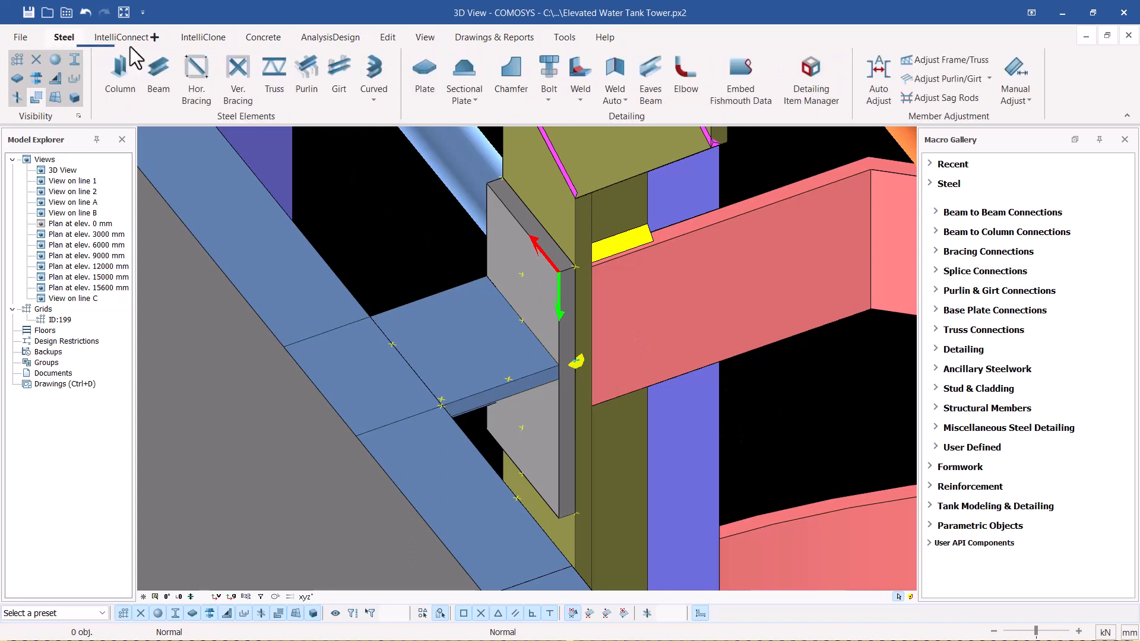
Create a bolt group joining the ladder stringer and its connection plate, with the X direction from the lower to the upper reference point.
left_click(549, 101)
left_click(593, 125)
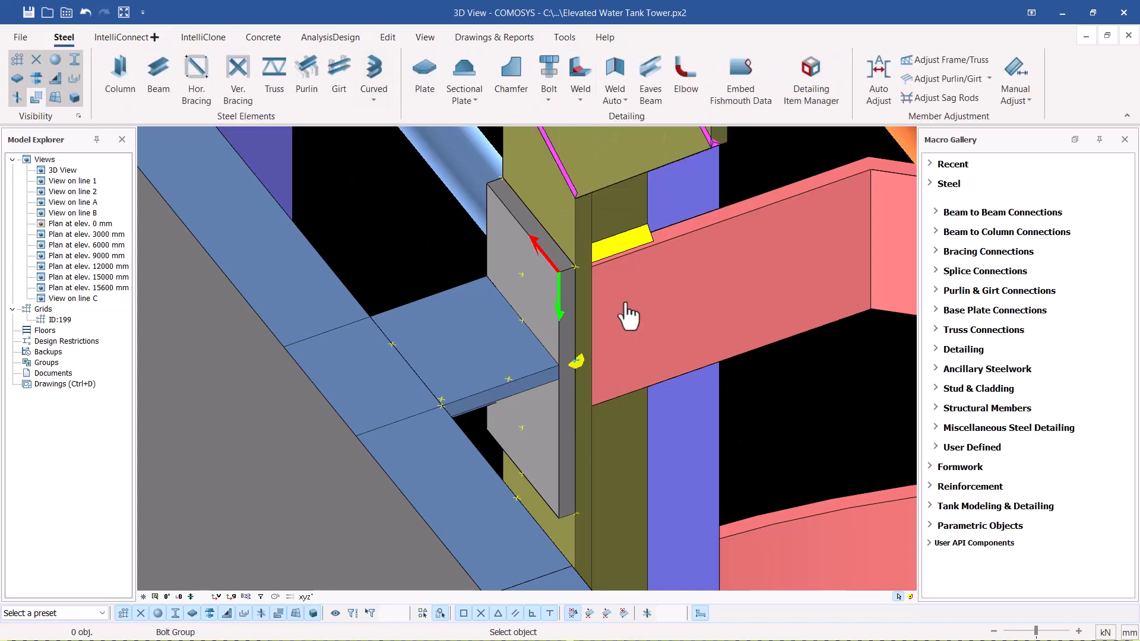
left_click(565, 221)
left_click(542, 306)
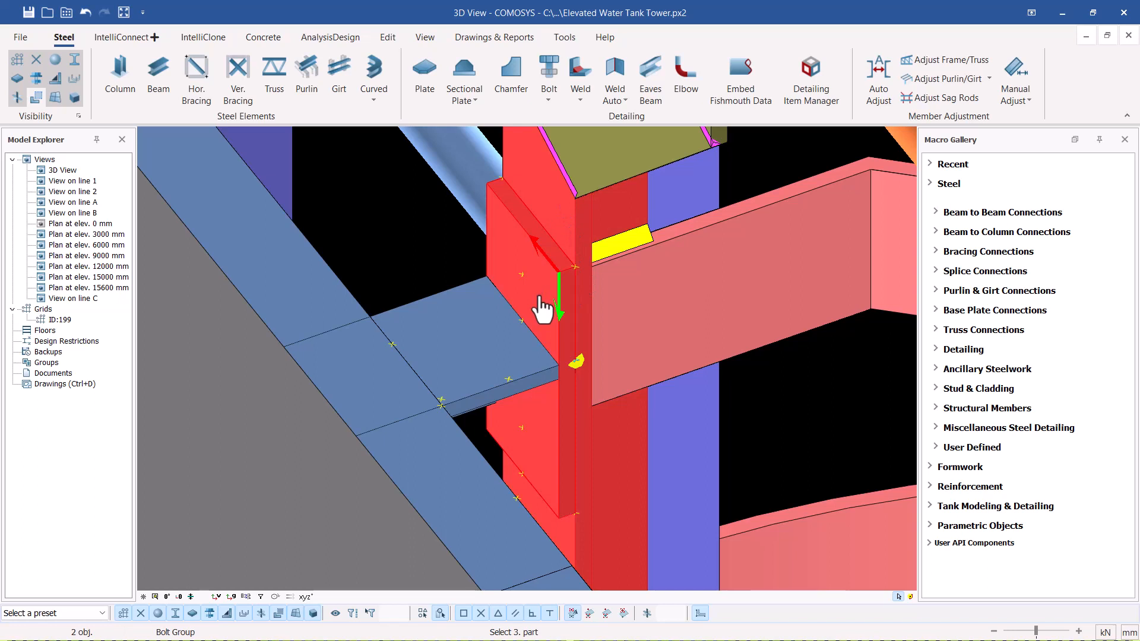
left_click(821, 392)
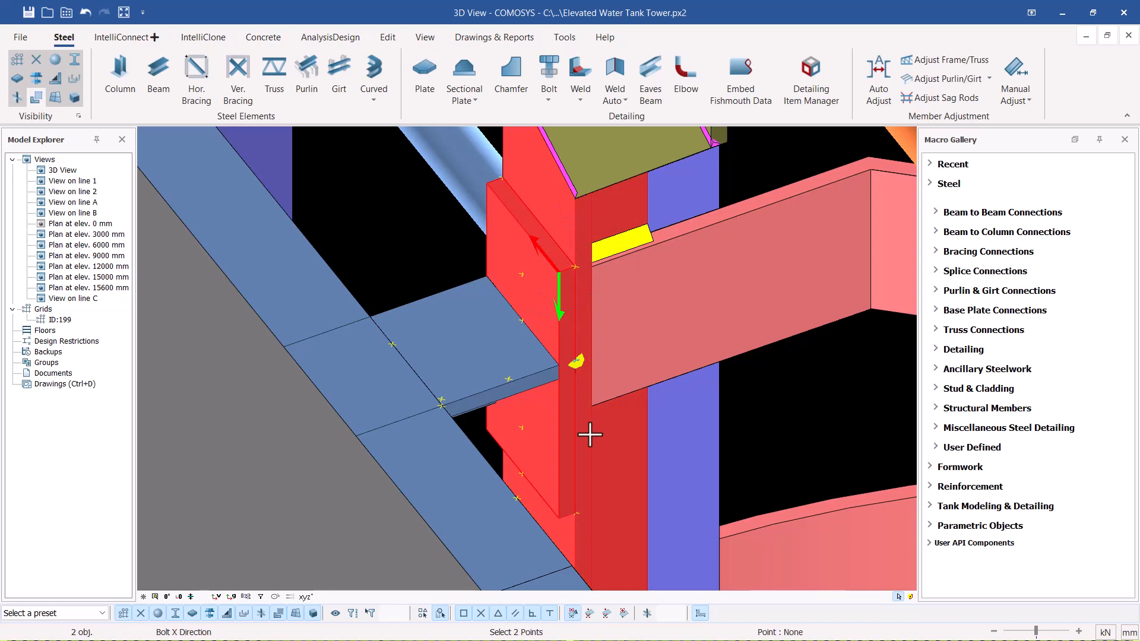
left_click(520, 430)
left_click(522, 271)
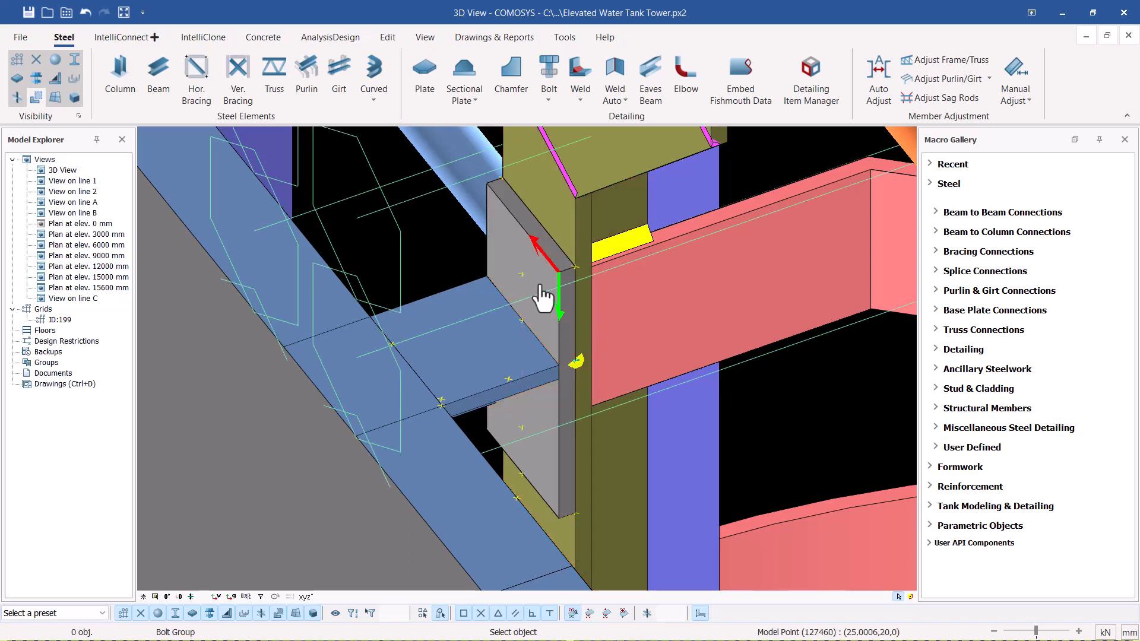
right_click(788, 391)
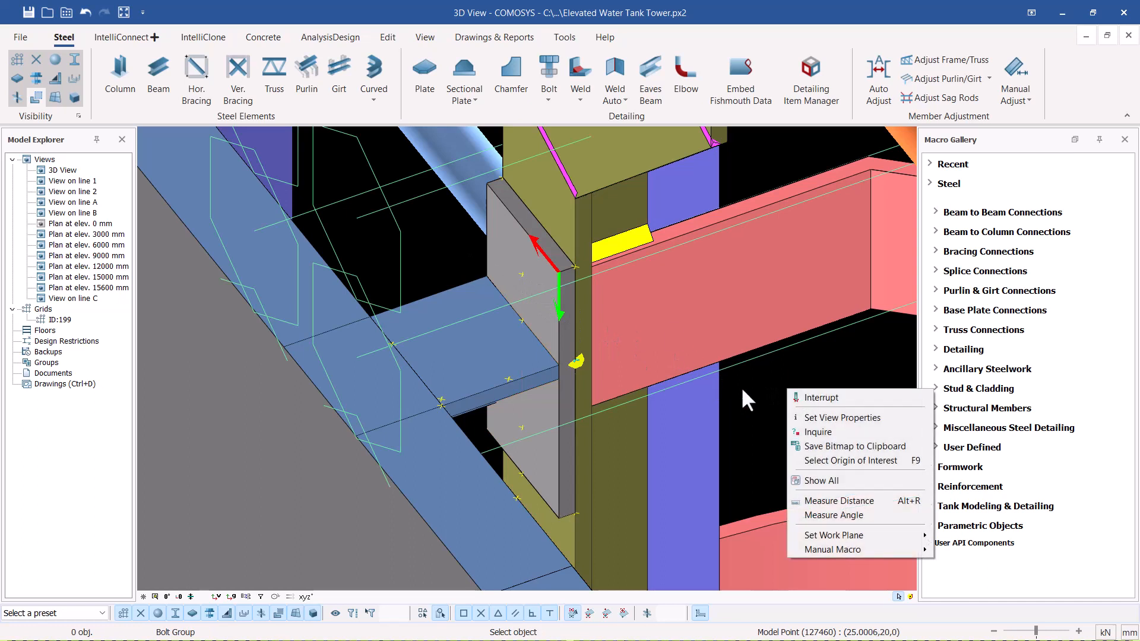
left_click(816, 398)
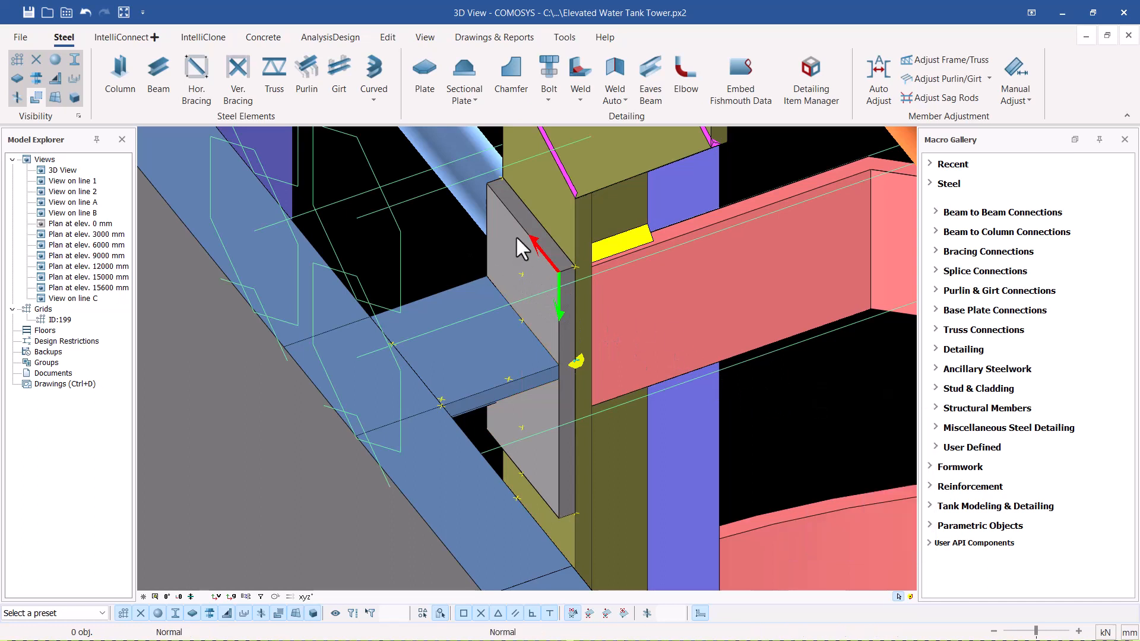
Set the new bolt group's grid to X positions 10 2*60 and Y position -10, and apply it.
double_click(382, 192)
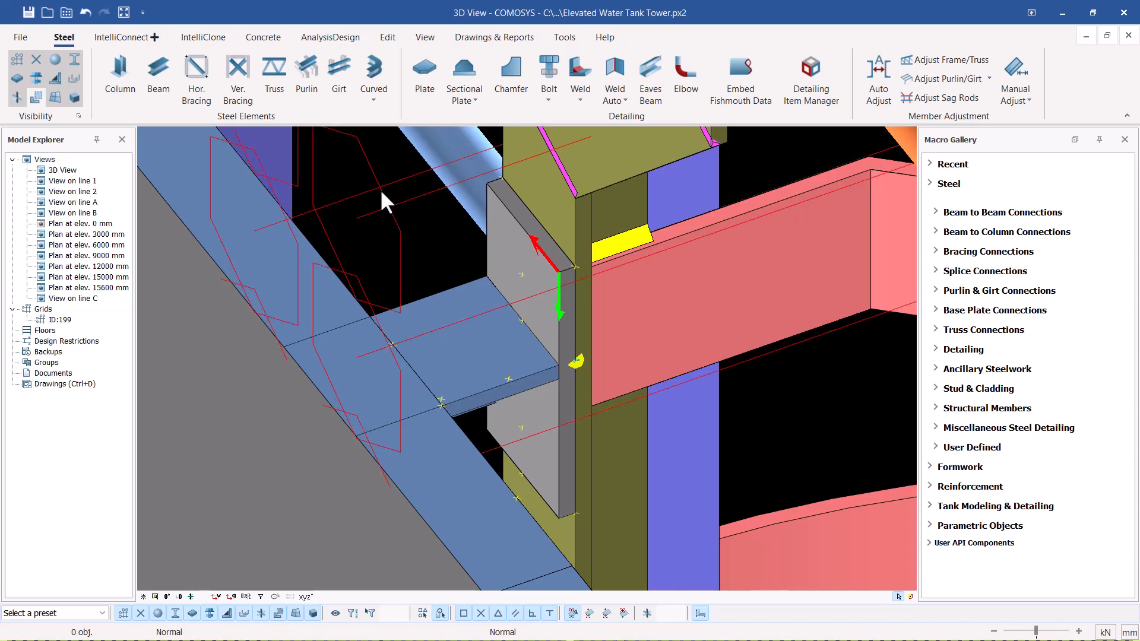
left_click_drag(607, 127, 776, 111)
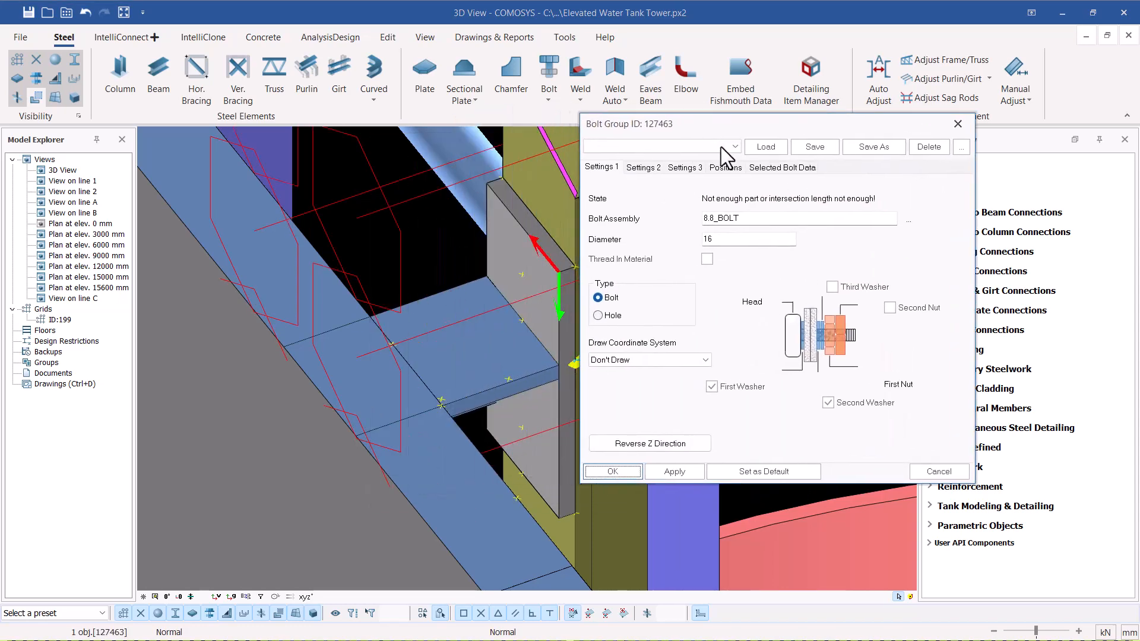
left_click_drag(722, 124, 911, 117)
left_click_drag(903, 224, 891, 227)
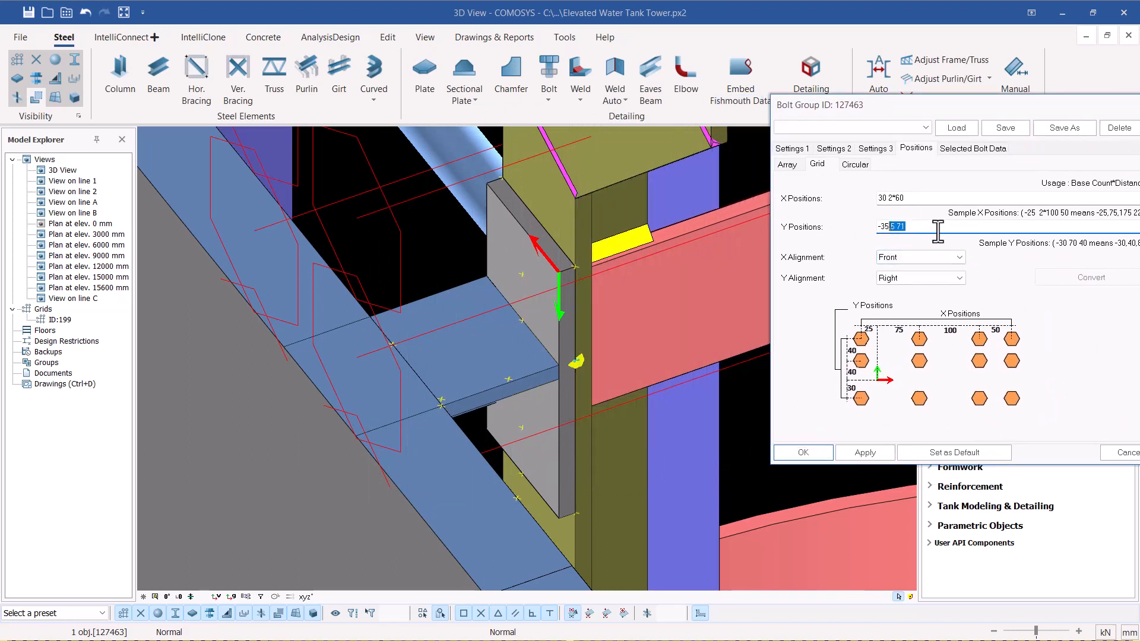
key("BackSpace")
type("10")
left_click(911, 199)
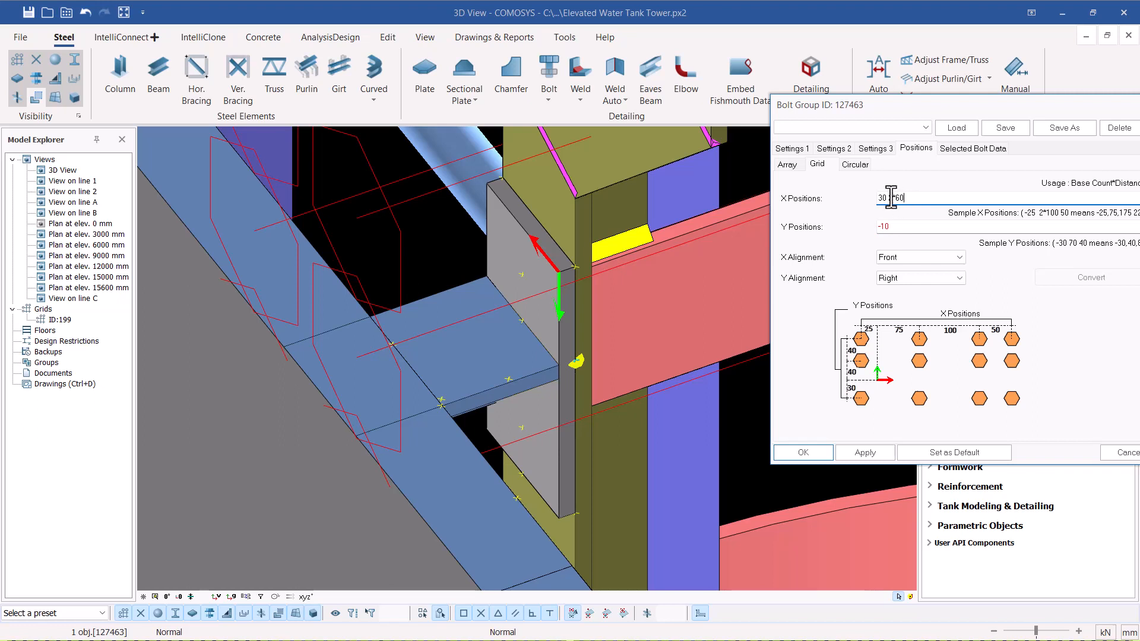
left_click_drag(888, 198, 878, 200)
left_click(867, 454)
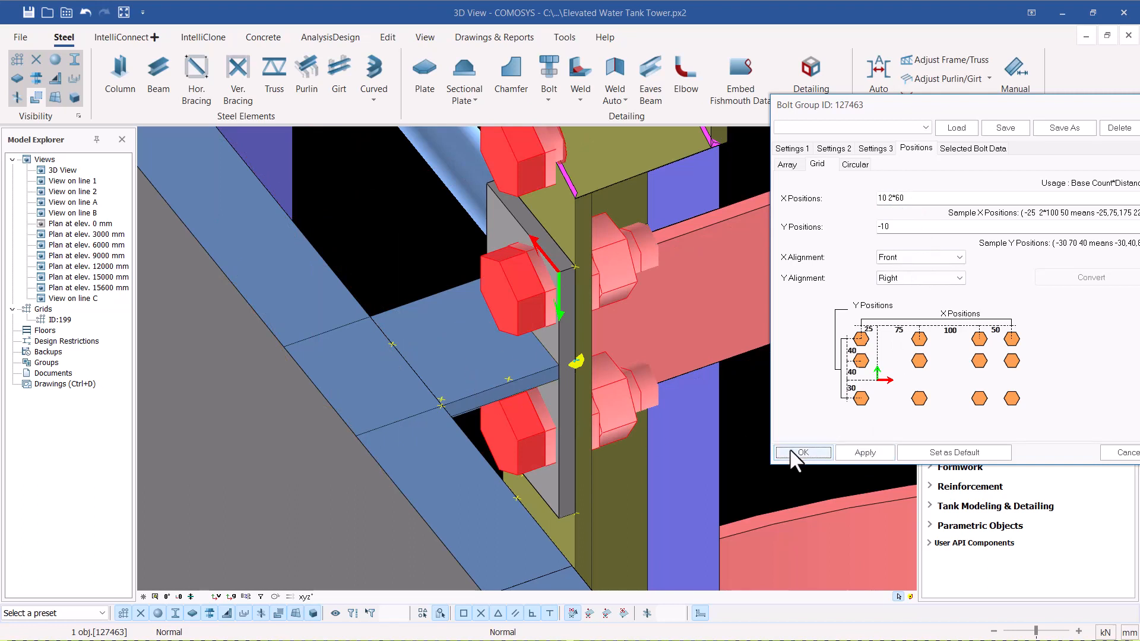
Reduce the bolt group to X positions 10 1*60 and change its Y alignment.
left_click(900, 199)
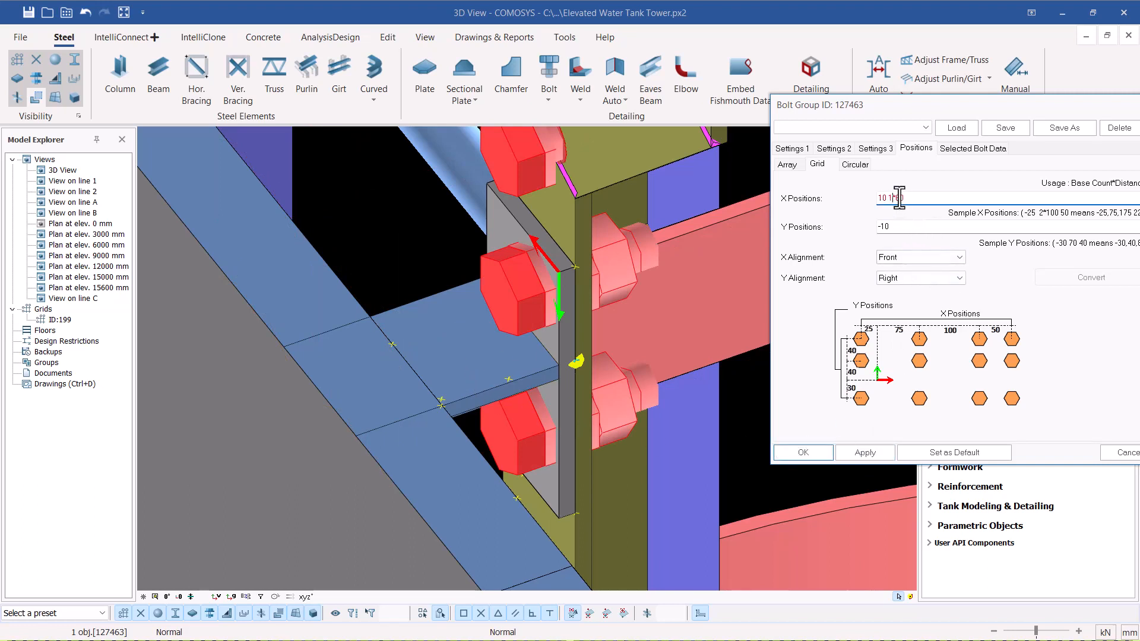
left_click(875, 452)
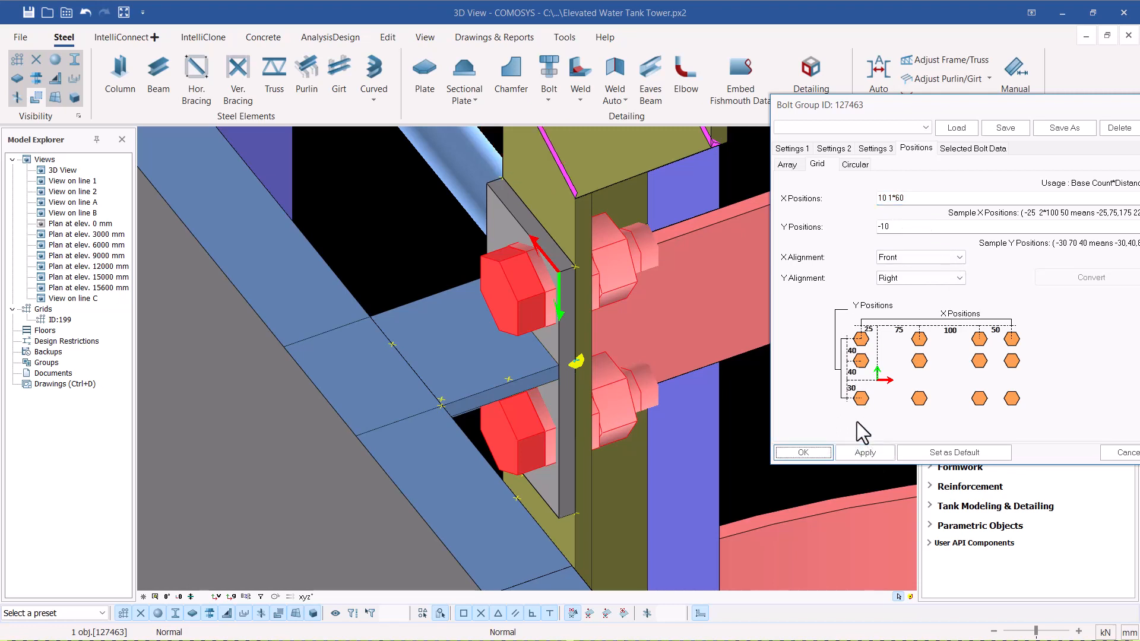
left_click(925, 283)
left_click(900, 291)
left_click(865, 453)
left_click(803, 453)
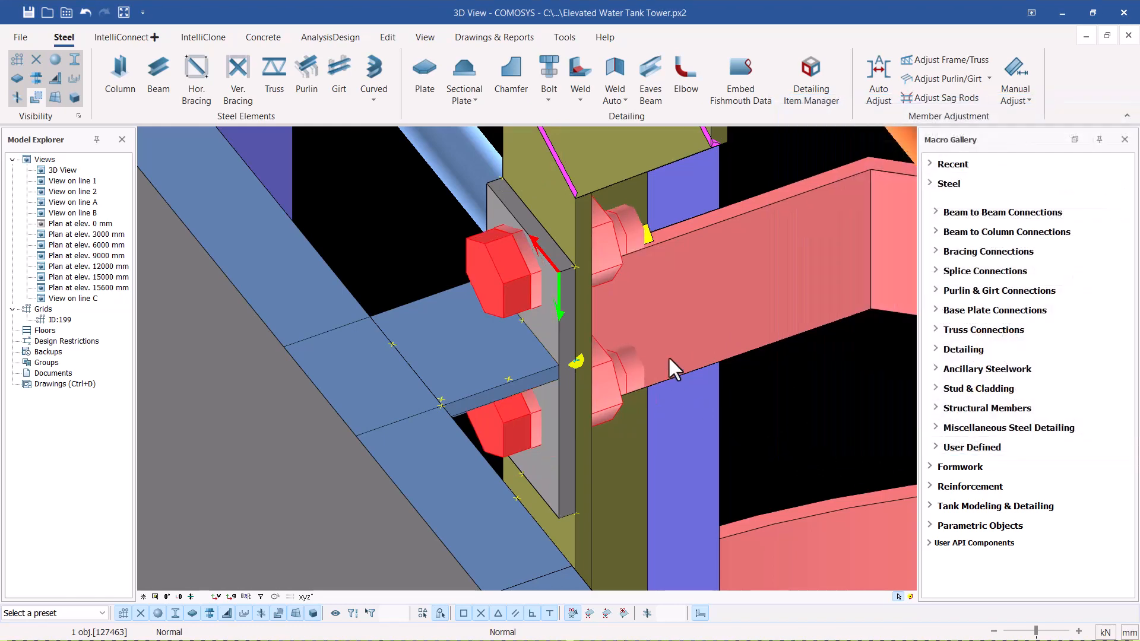
Inspect the bolts through the connection plate and ladder stringer from both sides.
left_click(604, 326)
middle_click_drag(603, 326, 386, 291)
middle_click_drag(325, 354, 797, 488)
scroll(594, 362, "up", 3)
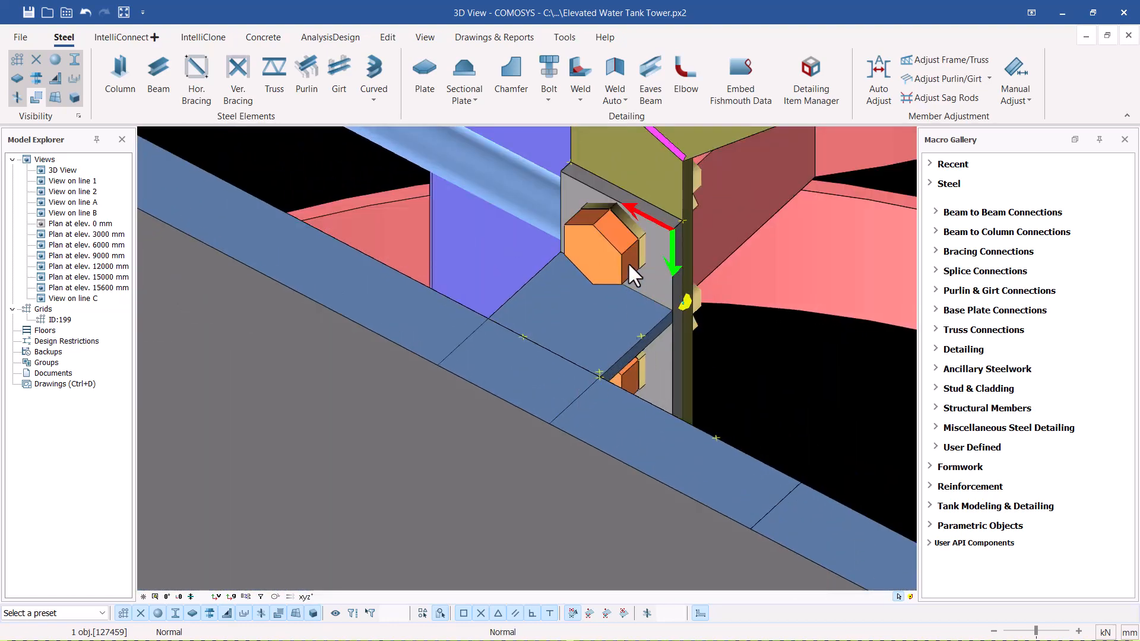
middle_click_drag(628, 259, 587, 244)
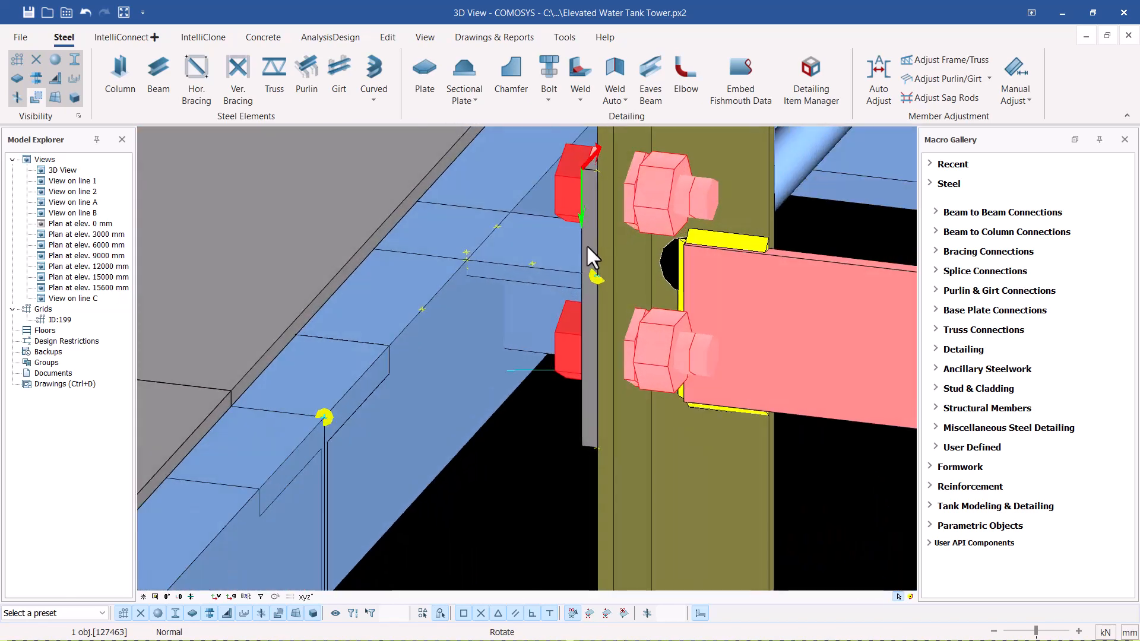
scroll(560, 260, "down", 6)
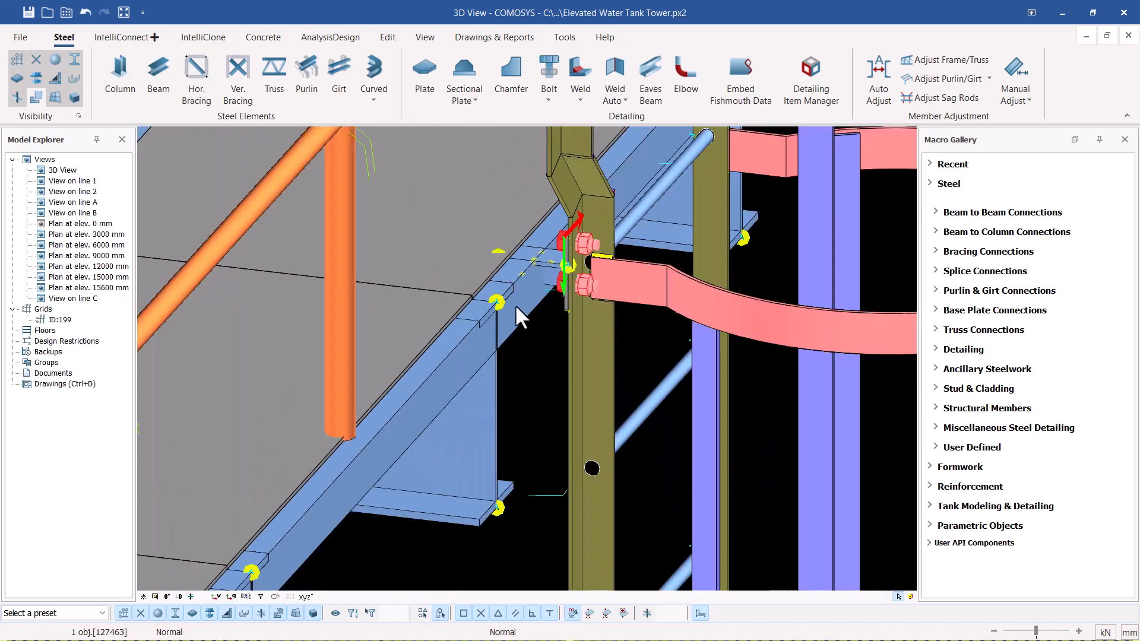
scroll(527, 285, "up", 5)
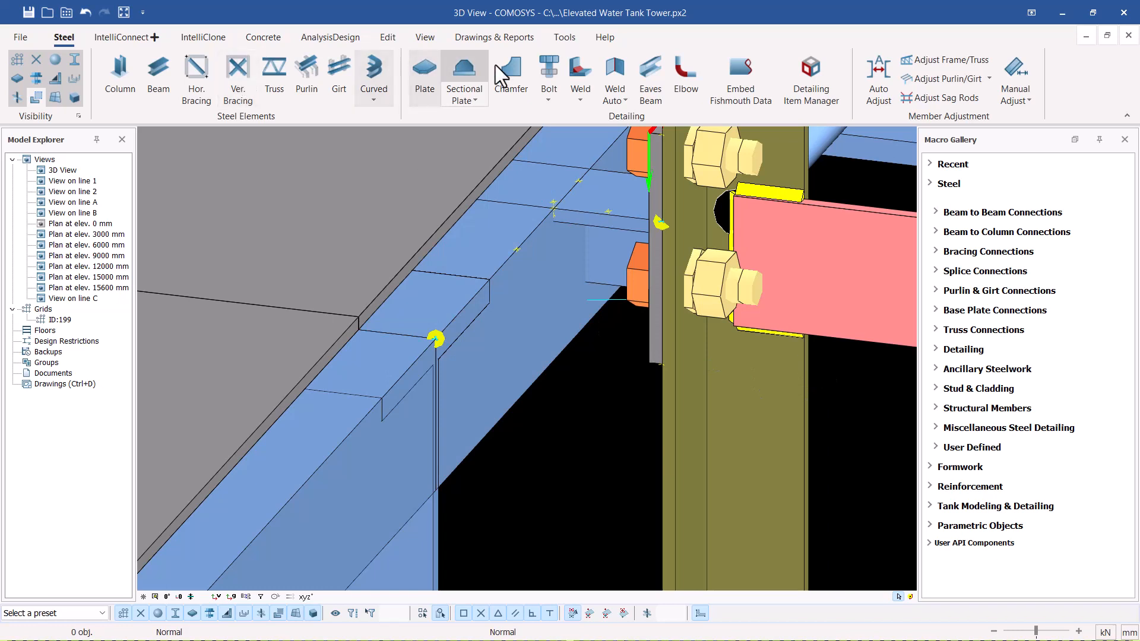
Try to weld the short connecting beam to the platform edge beam with Automatic Two-Object Welding.
left_click(581, 103)
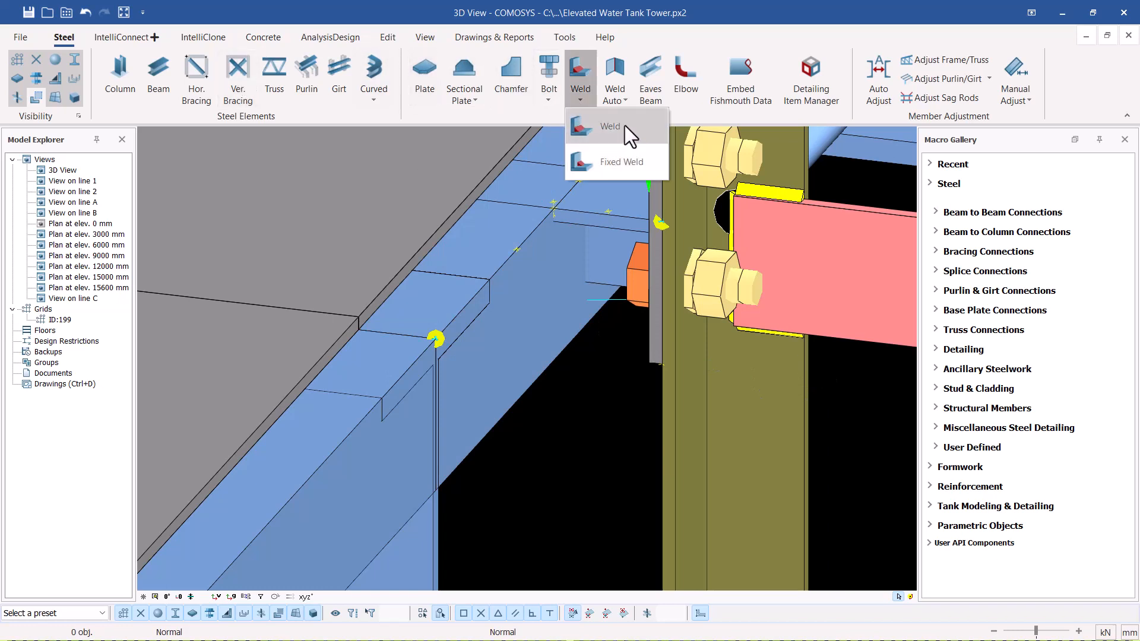
left_click(624, 99)
left_click(695, 127)
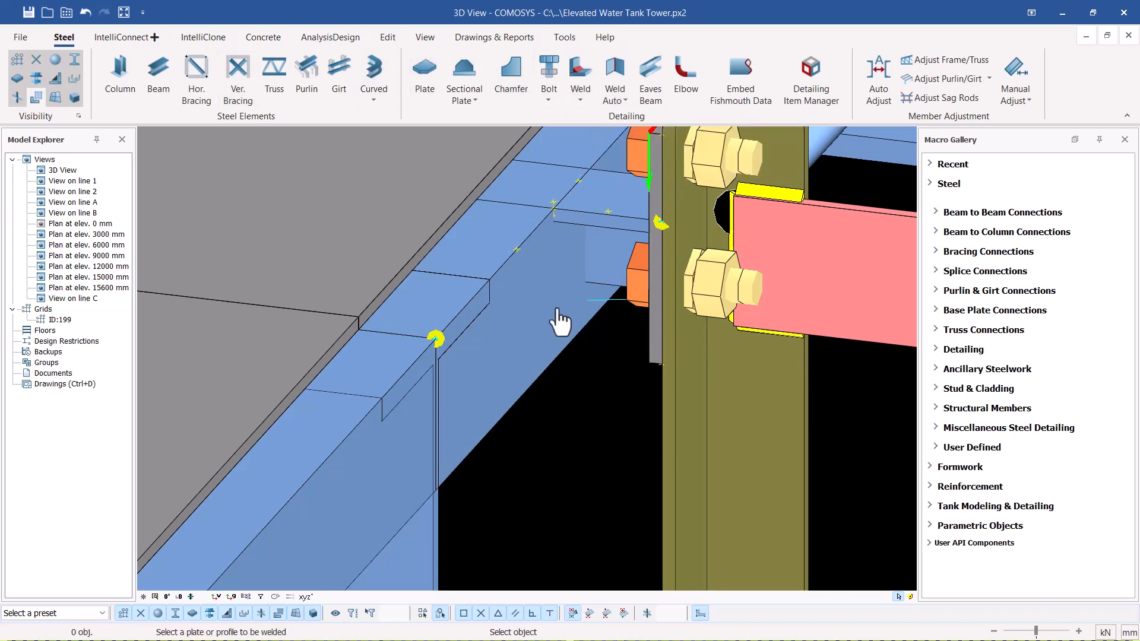
left_click(591, 215)
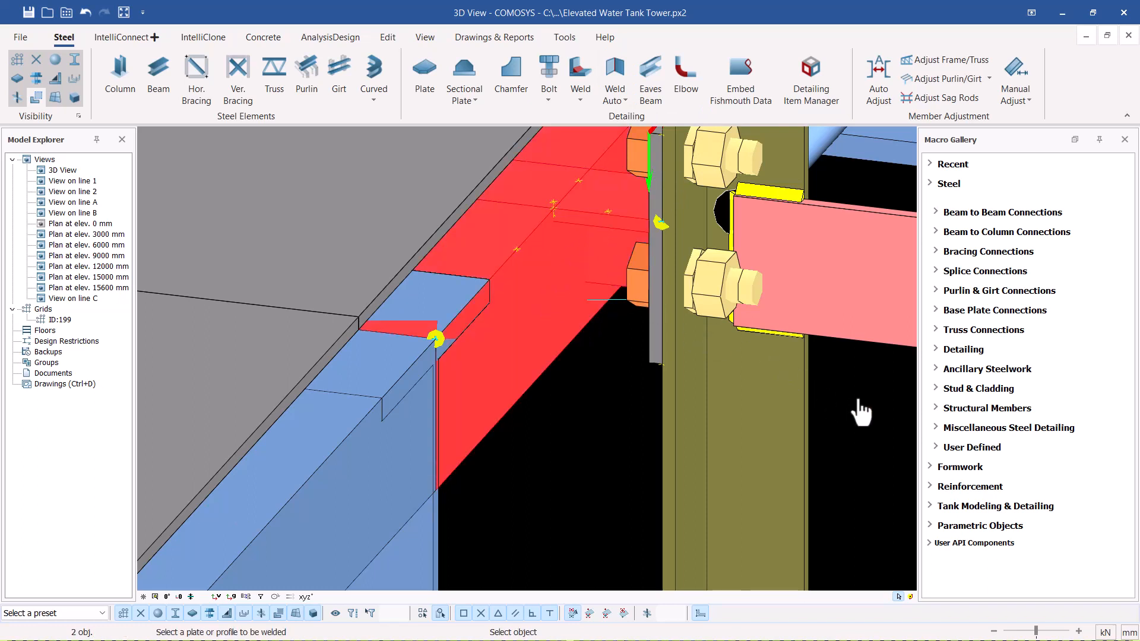
key("Escape")
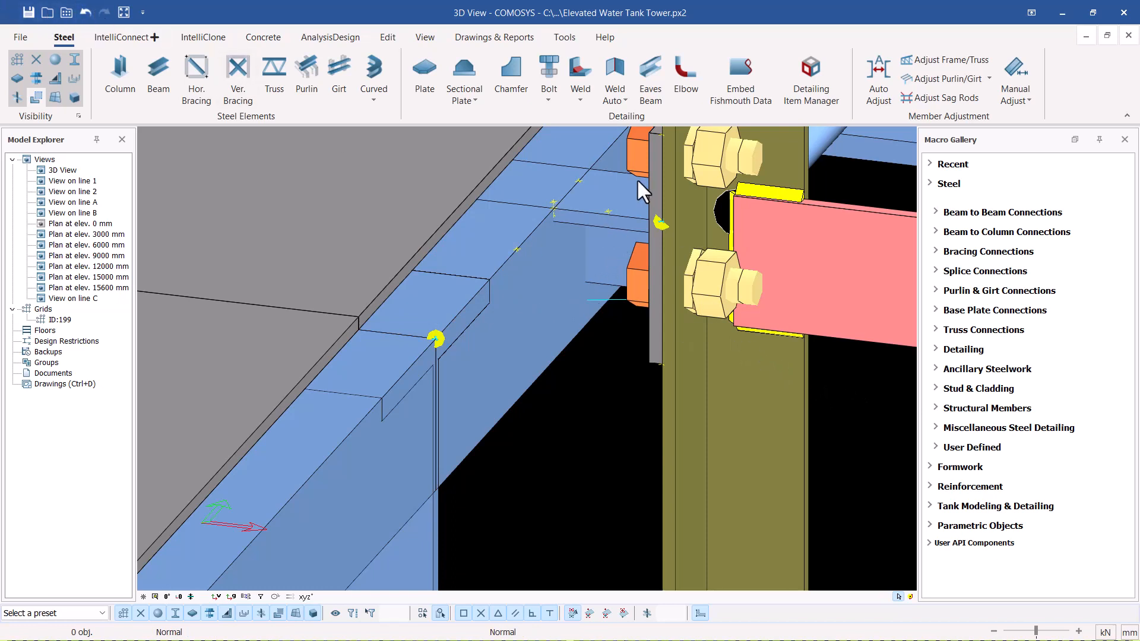
left_click(582, 104)
left_click(624, 100)
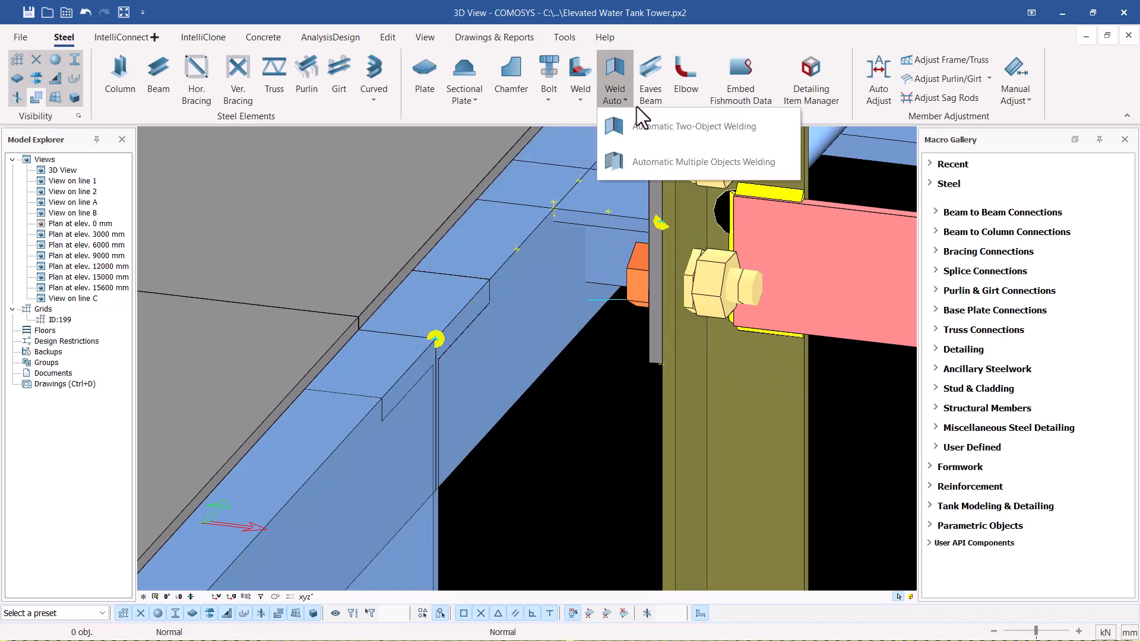
left_click(661, 128)
left_click(551, 272)
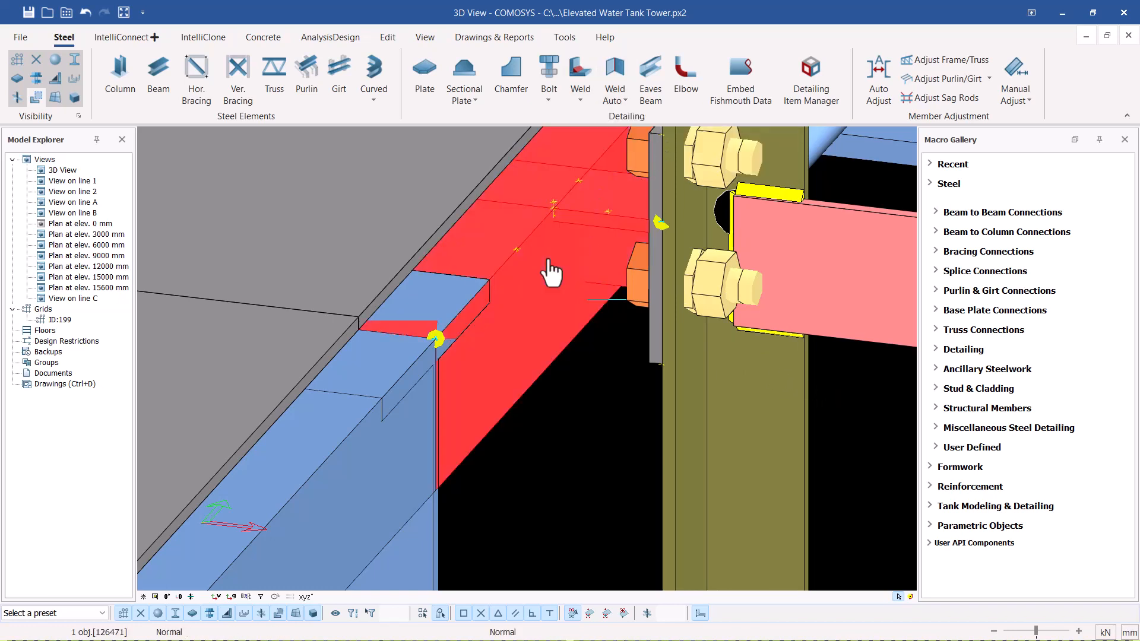
left_click(788, 339)
Trim the short connecting beam with a Part Cut, using the platform edge beam as the cutting part and keeping it.
scroll(559, 196, "up", 3)
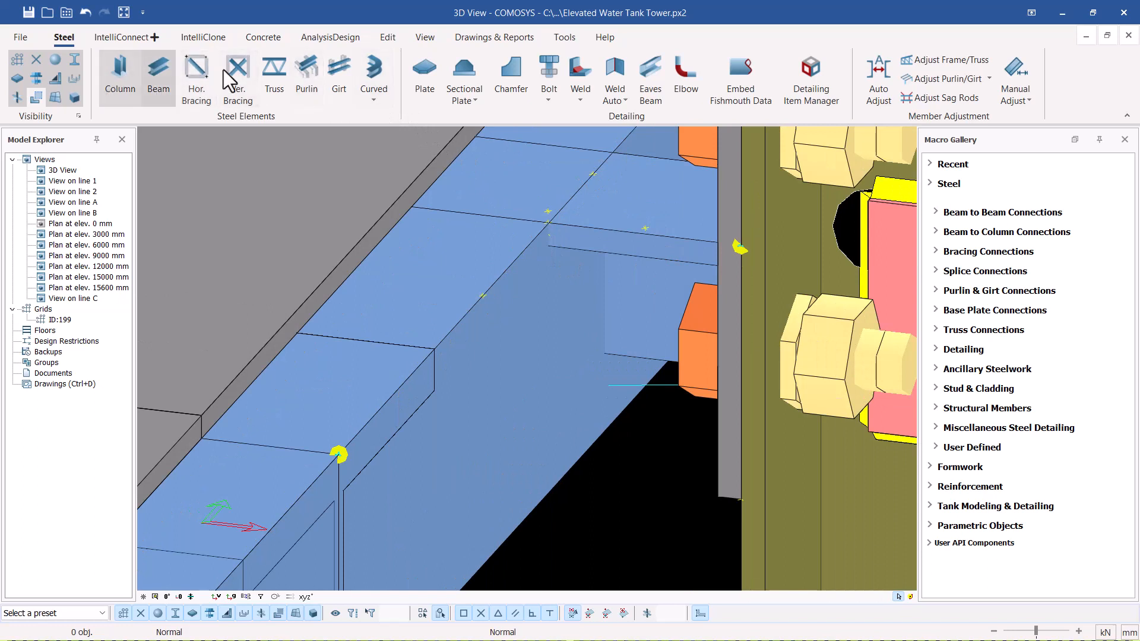
left_click(388, 38)
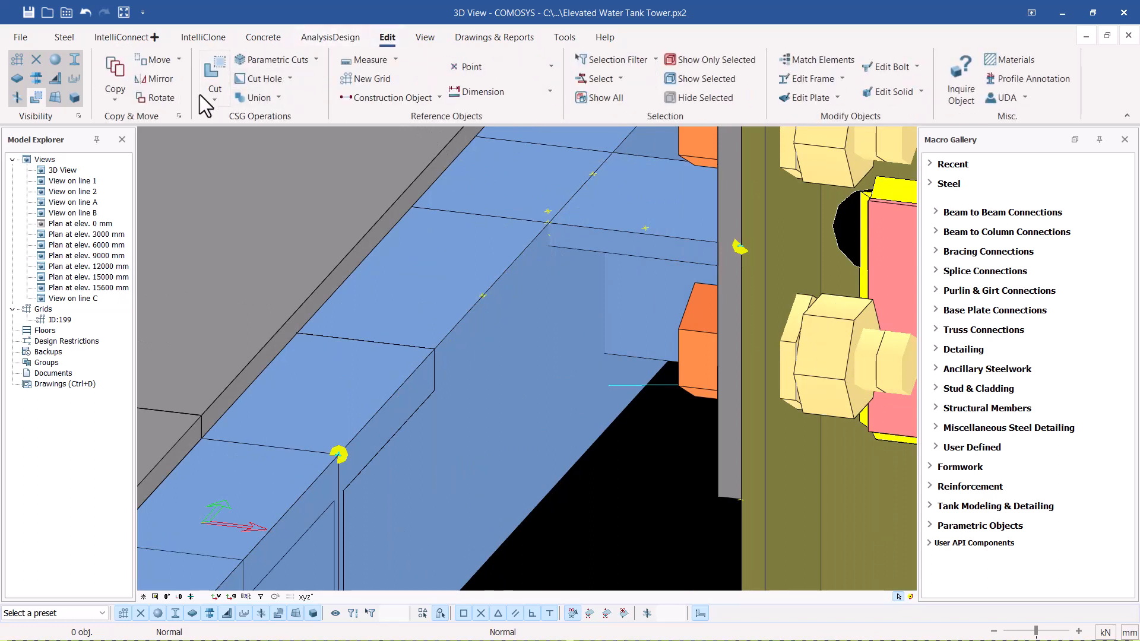
left_click(215, 104)
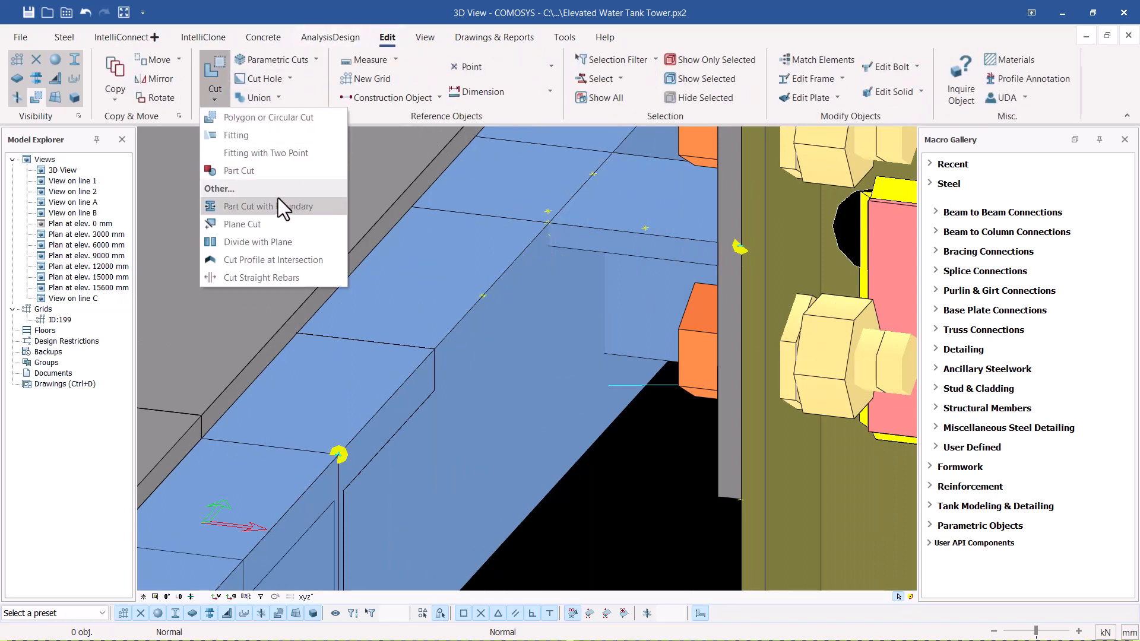
left_click(243, 174)
left_click(642, 198)
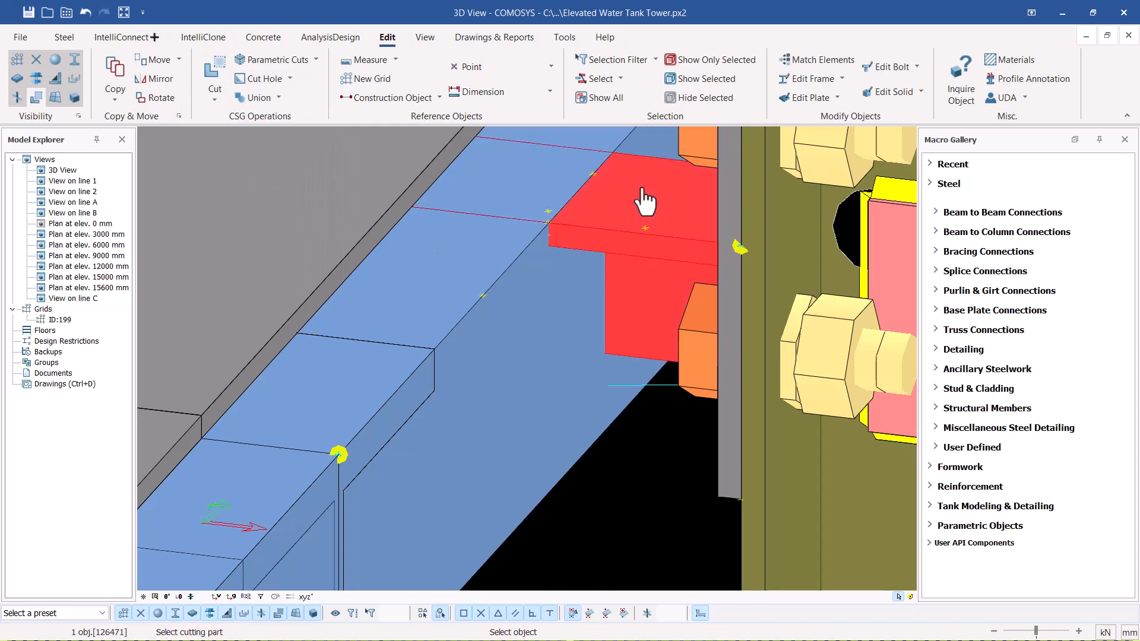
left_click(492, 262)
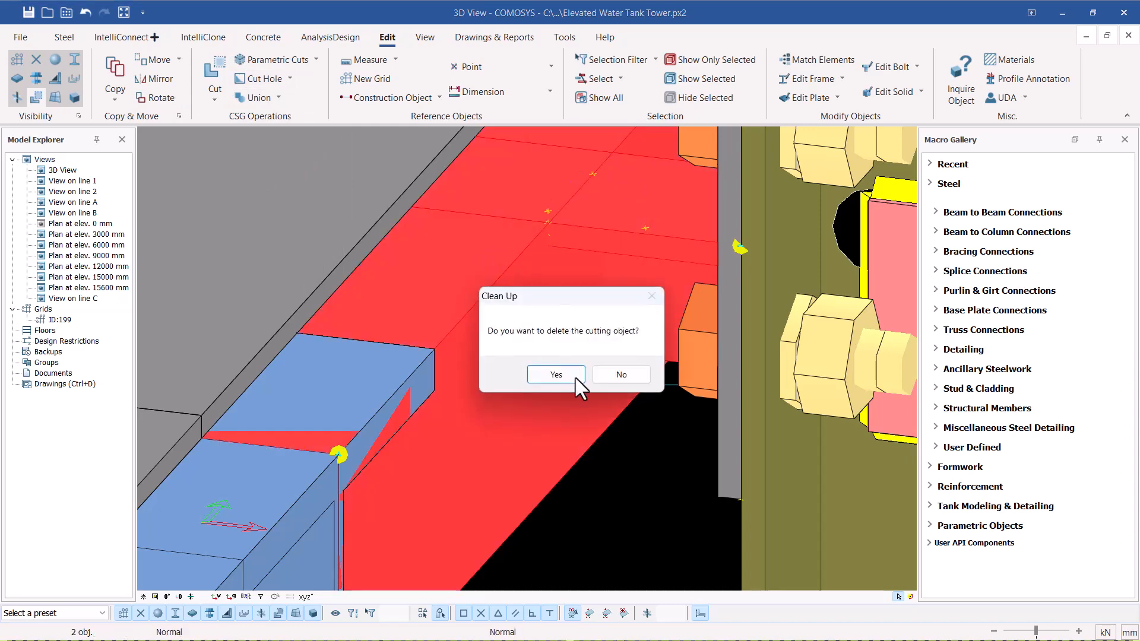
left_click(620, 374)
scroll(616, 377, "down", 2)
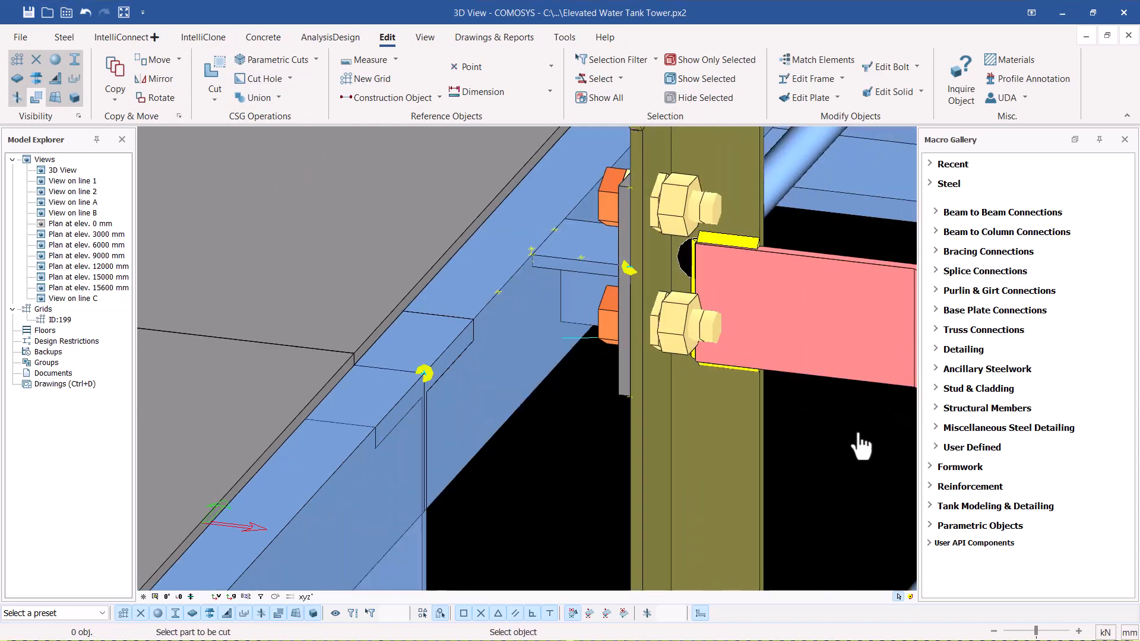
scroll(561, 231, "up", 2)
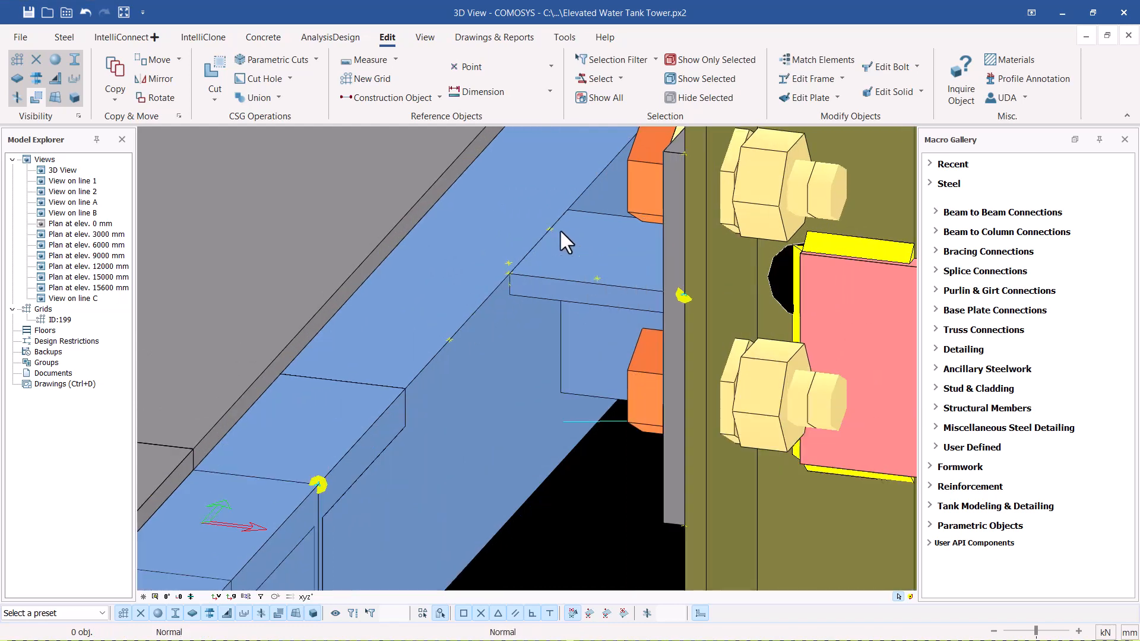
Weld the platform edge beam and the trimmed connecting beam together with Automatic Two-Object Welding.
left_click(63, 38)
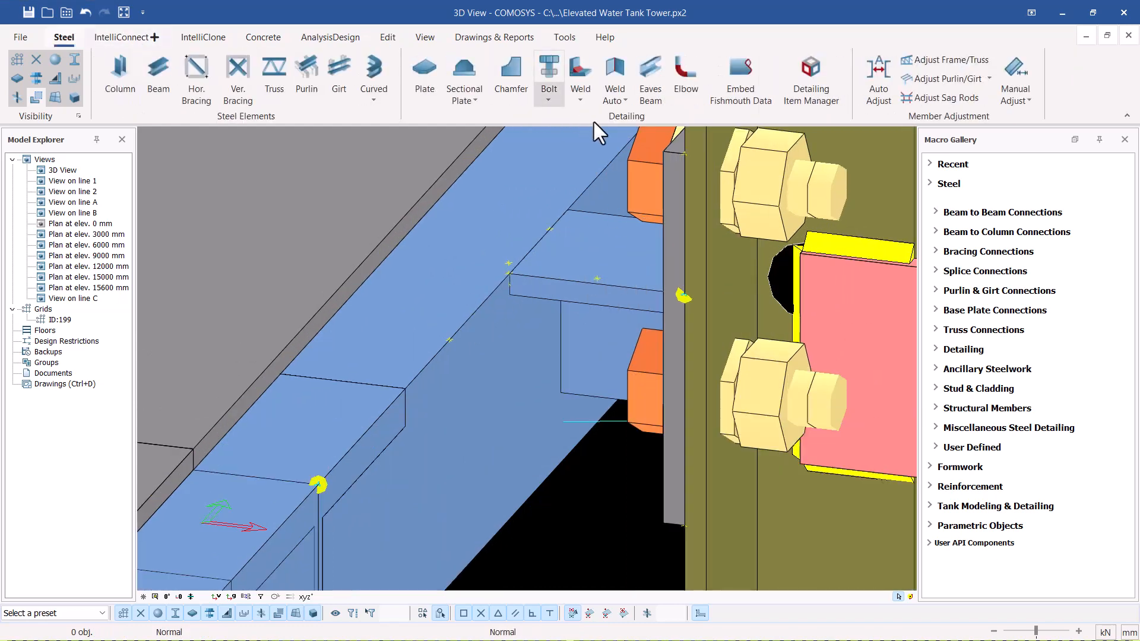
left_click(625, 102)
left_click(659, 123)
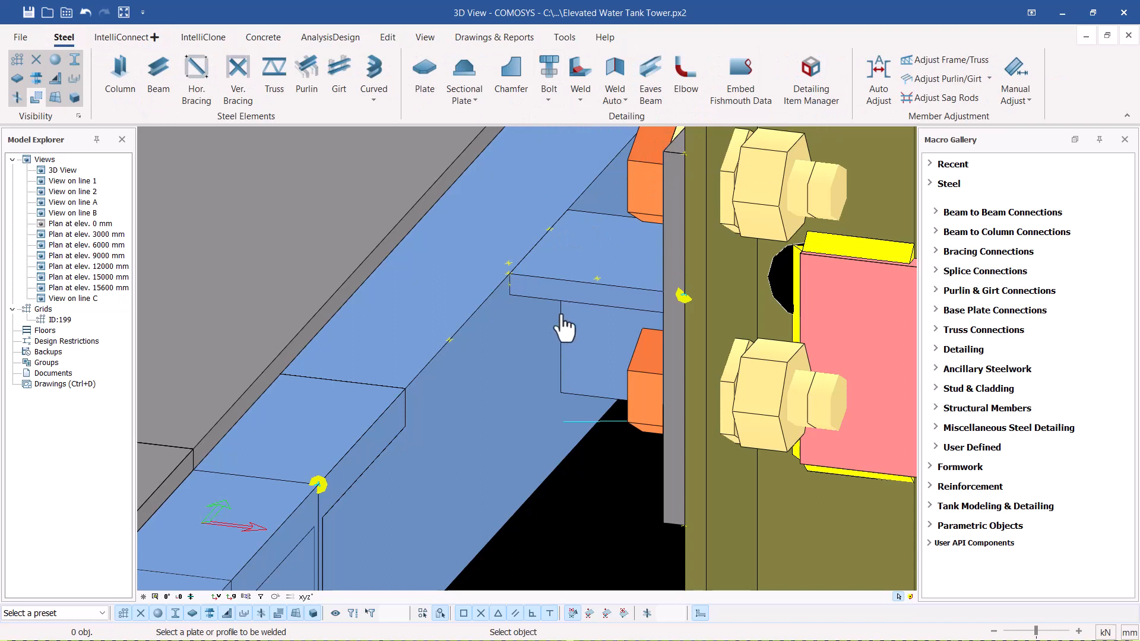
left_click(518, 319)
left_click(552, 256)
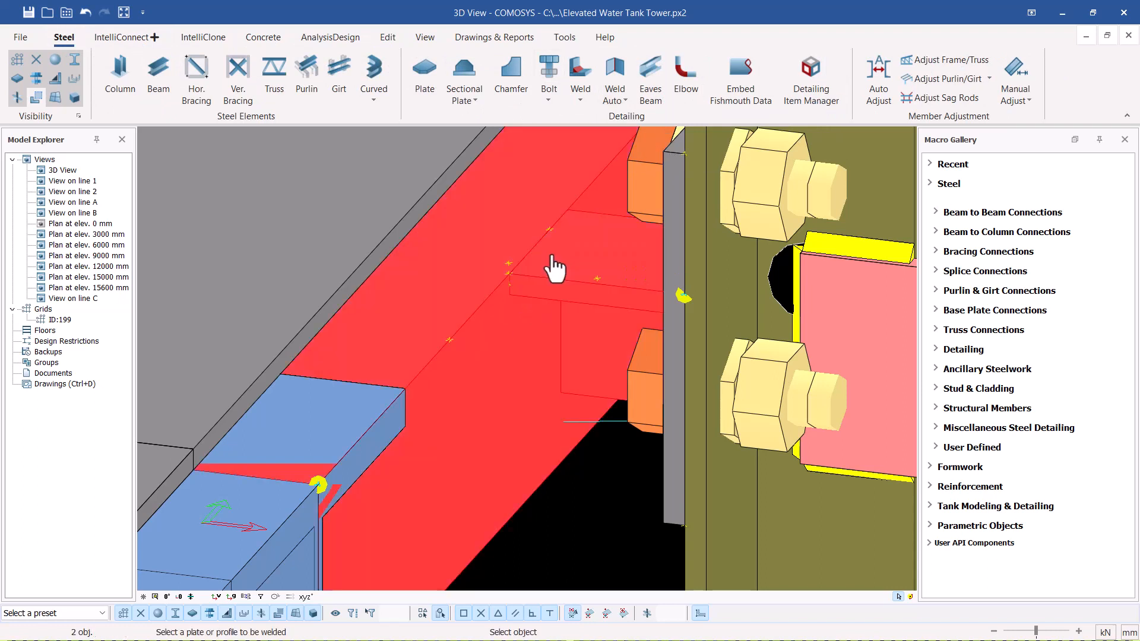
right_click(617, 456)
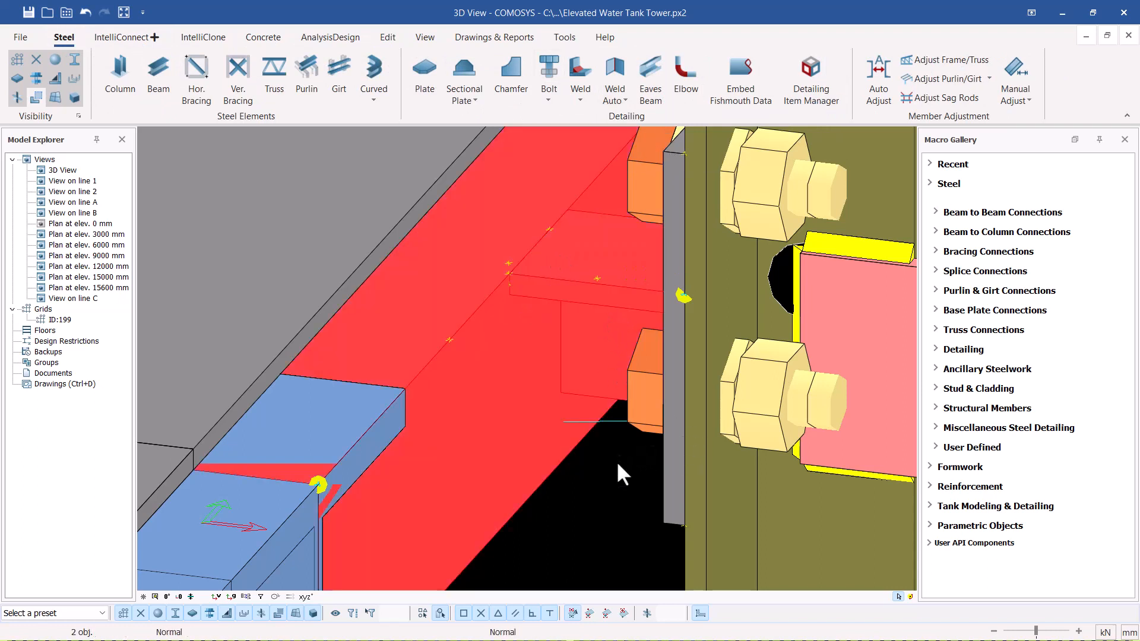
Try again to weld the short connecting beam to the platform edge beam with Automatic Two-Object Welding, picking the connecting beam first.
left_click(617, 461)
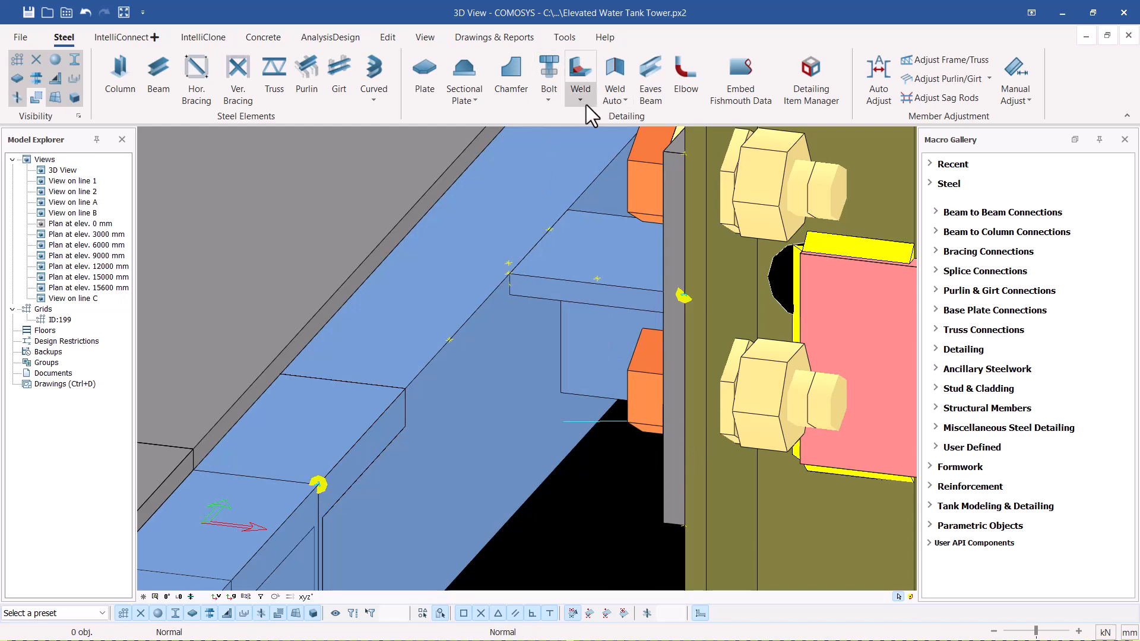
left_click(626, 99)
left_click(628, 120)
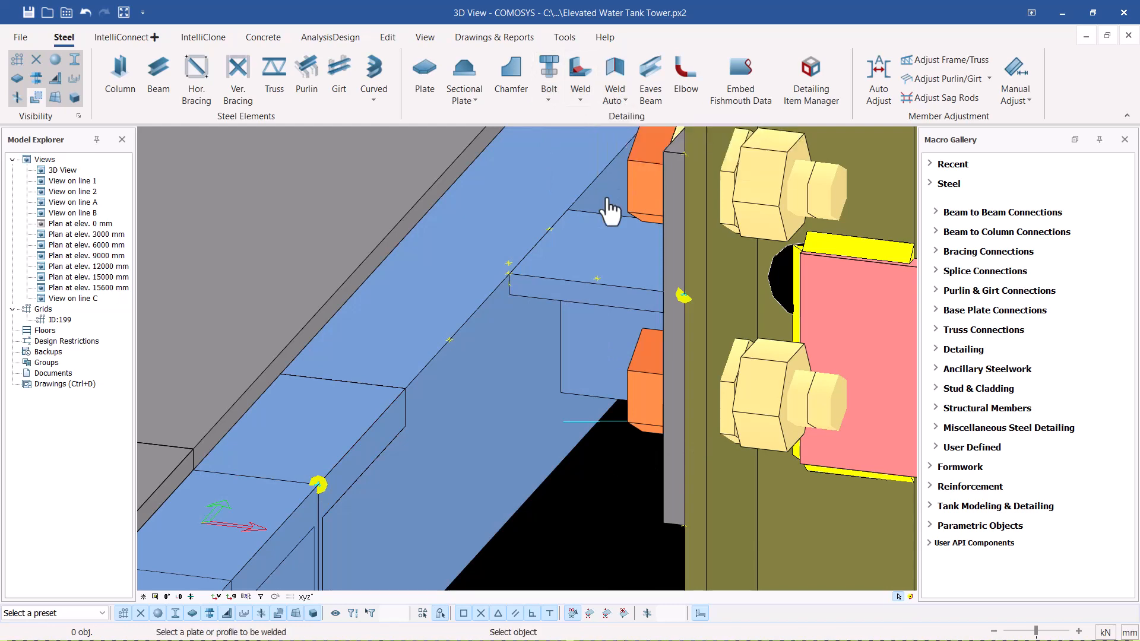
left_click(612, 262)
left_click(514, 240)
scroll(509, 241, "down", 3)
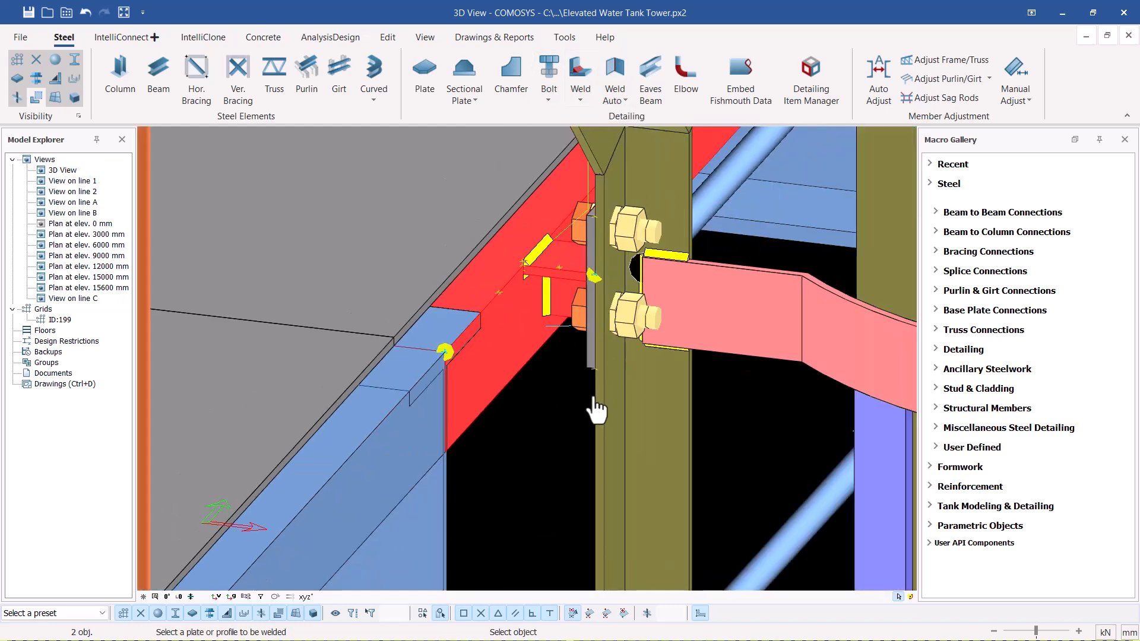
scroll(551, 259, "up", 2)
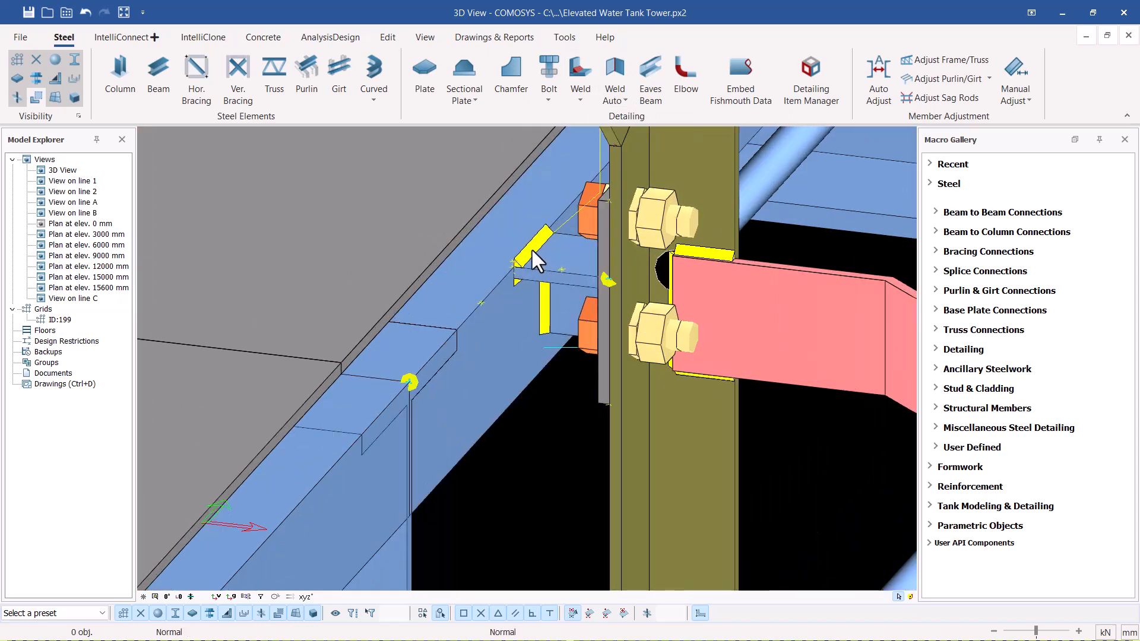
Inspect the weld at the platform edge beam and select the connecting beam's assembly to check which parts it includes.
left_click(534, 249)
scroll(536, 247, "down", 5)
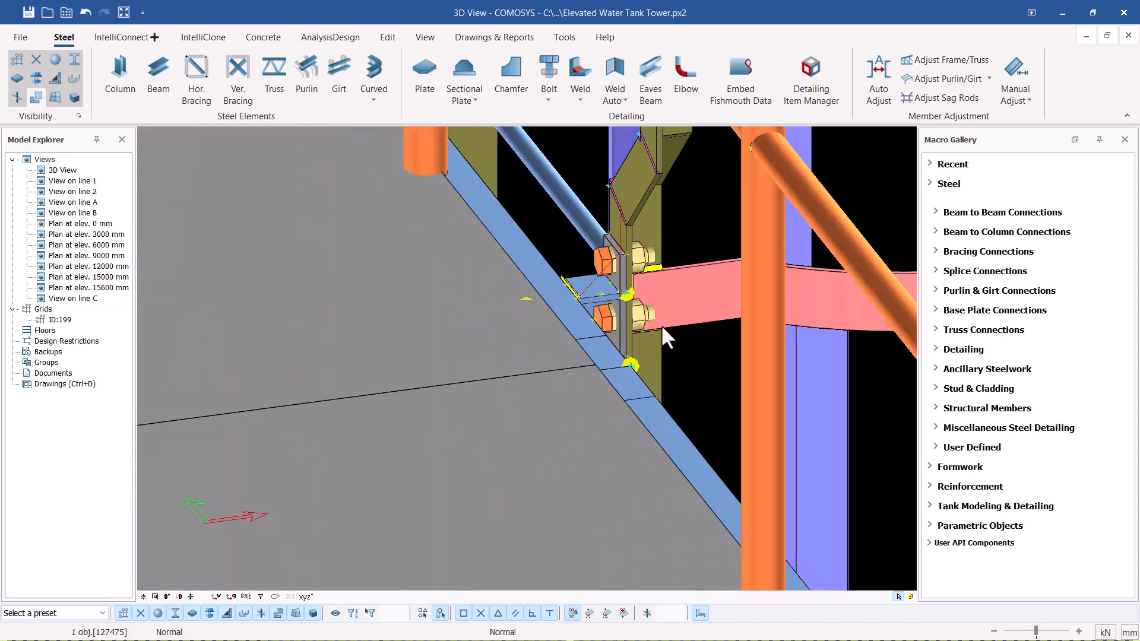
scroll(695, 339, "up", 5)
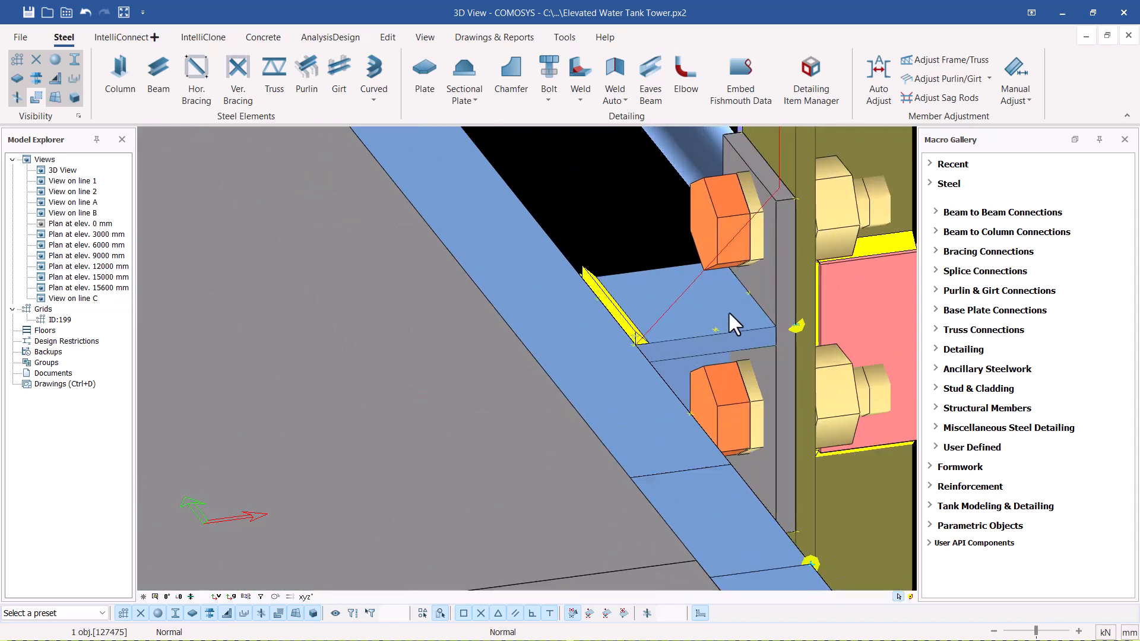
right_click(711, 308)
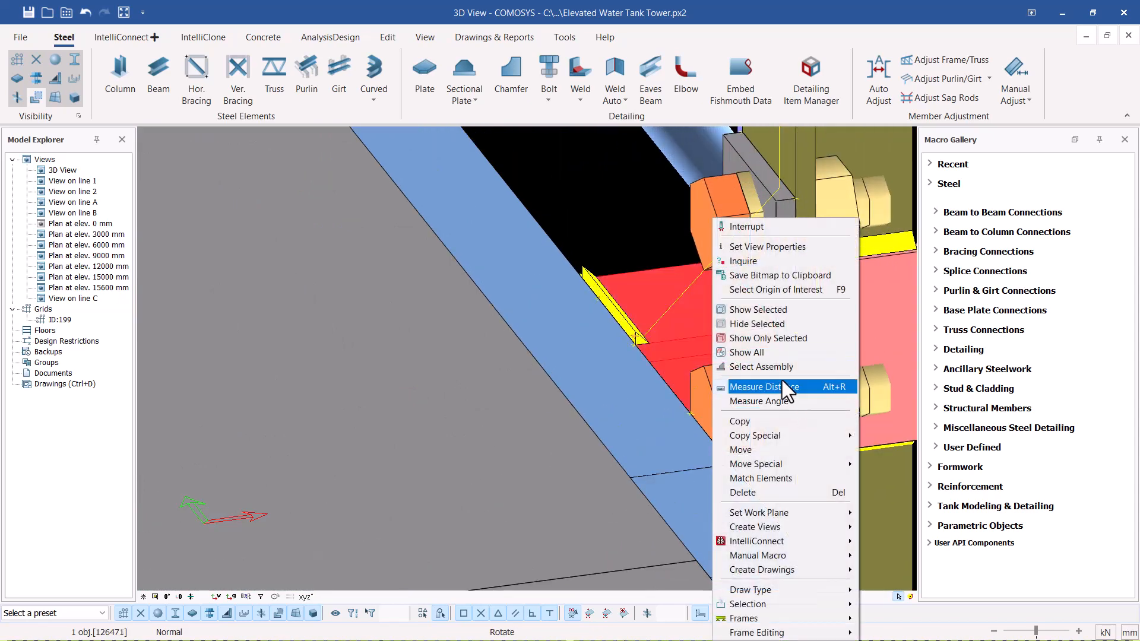
left_click(766, 367)
scroll(685, 337, "down", 5)
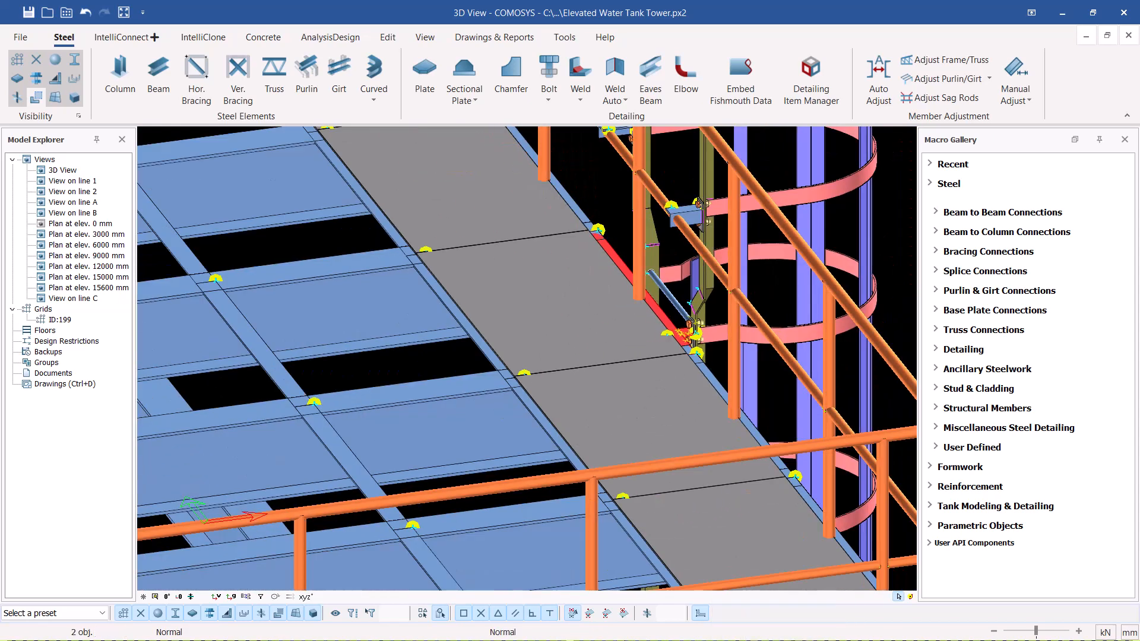
scroll(681, 323, "up", 5)
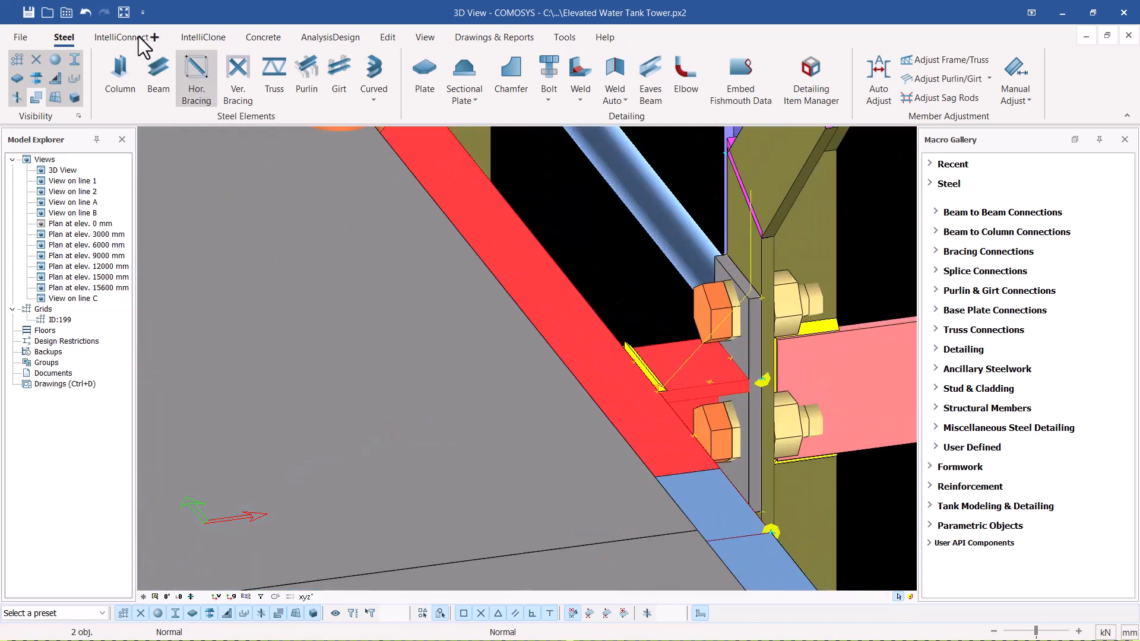
Undo the weld to the platform edge beam and recheck which parts belong to the short connecting beam's assembly.
left_click(81, 11)
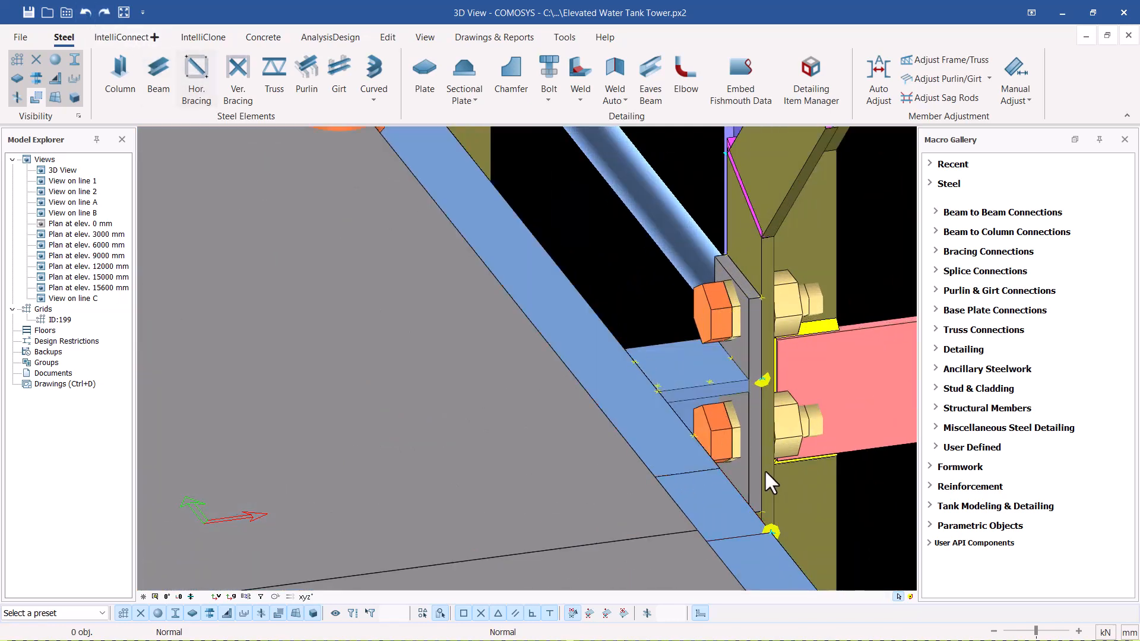
left_click(682, 365)
scroll(679, 353, "down", 2)
scroll(681, 359, "up", 1)
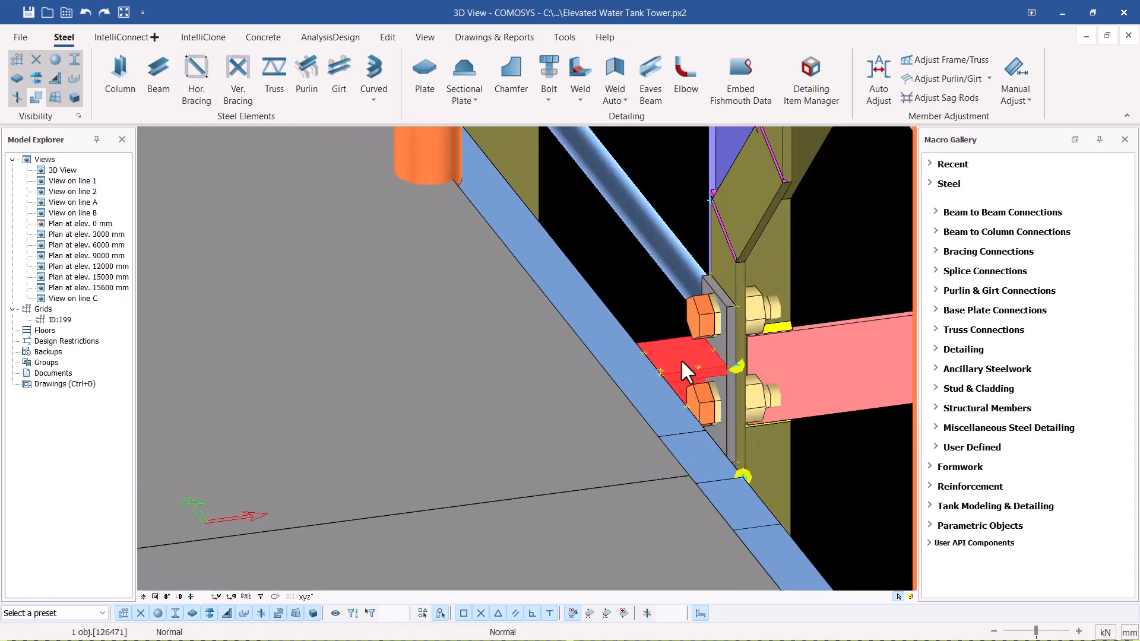
right_click(680, 359)
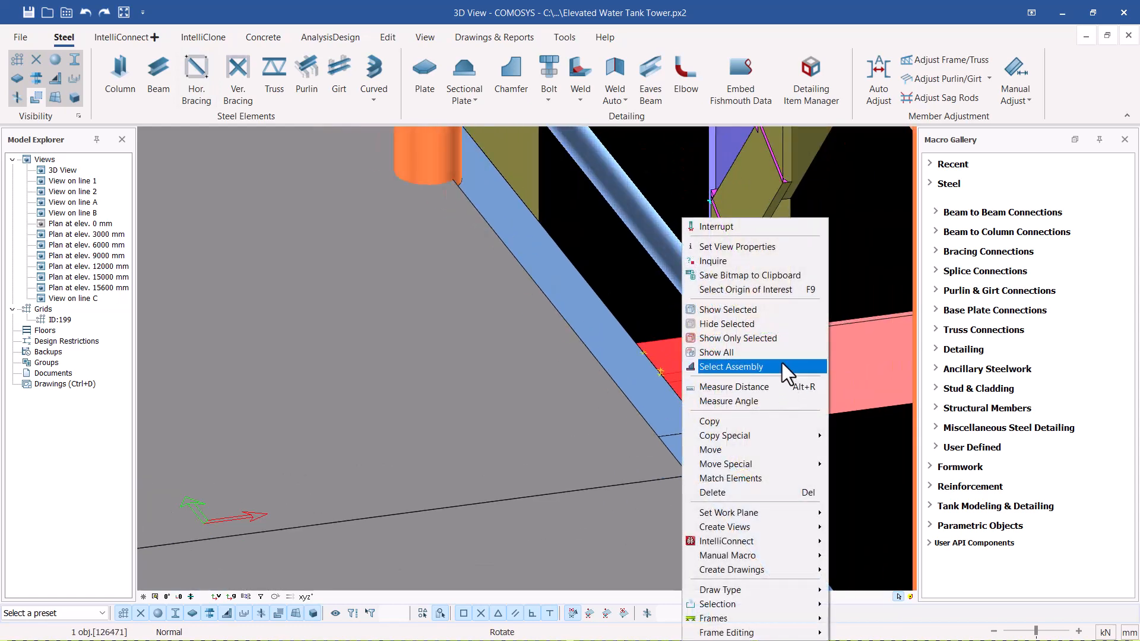
left_click(782, 364)
left_click(844, 262)
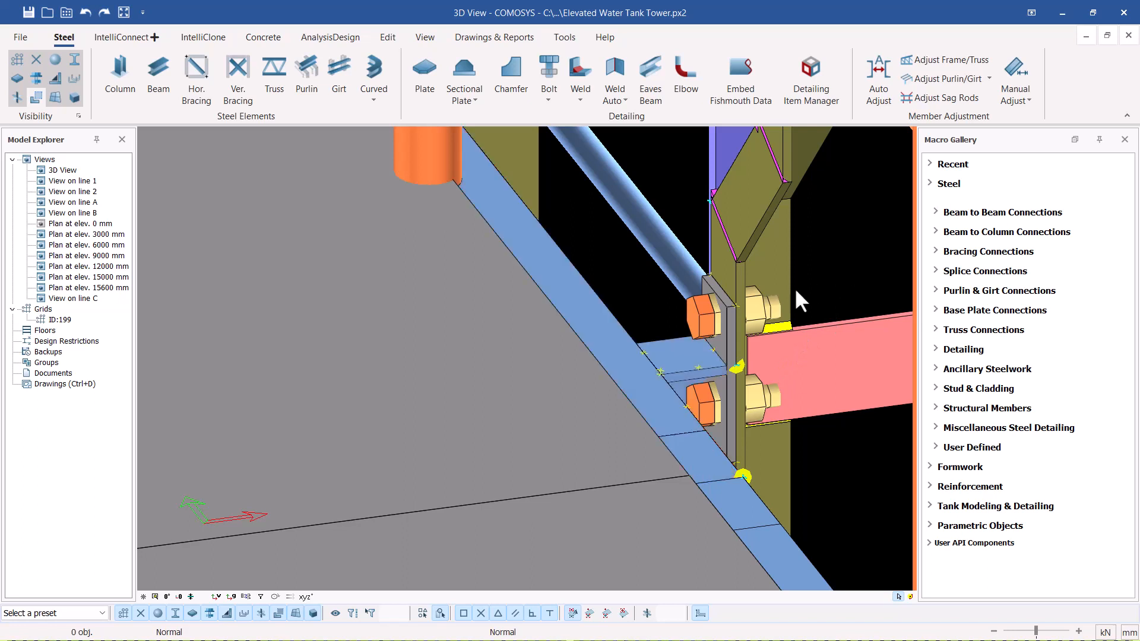
scroll(663, 362, "up", 3)
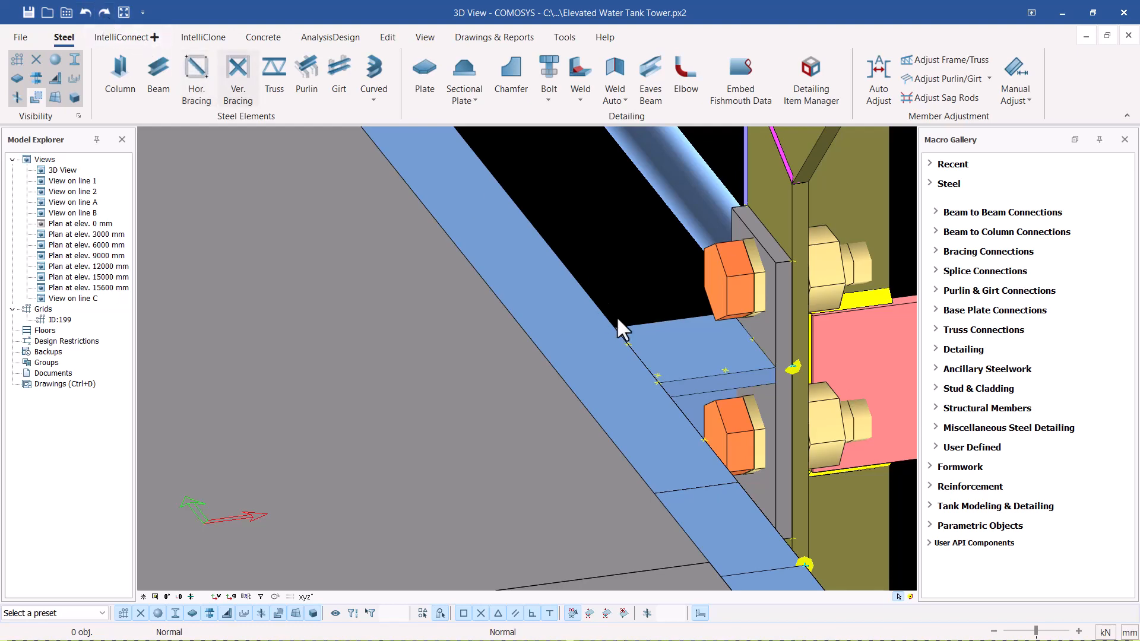
right_click(680, 348)
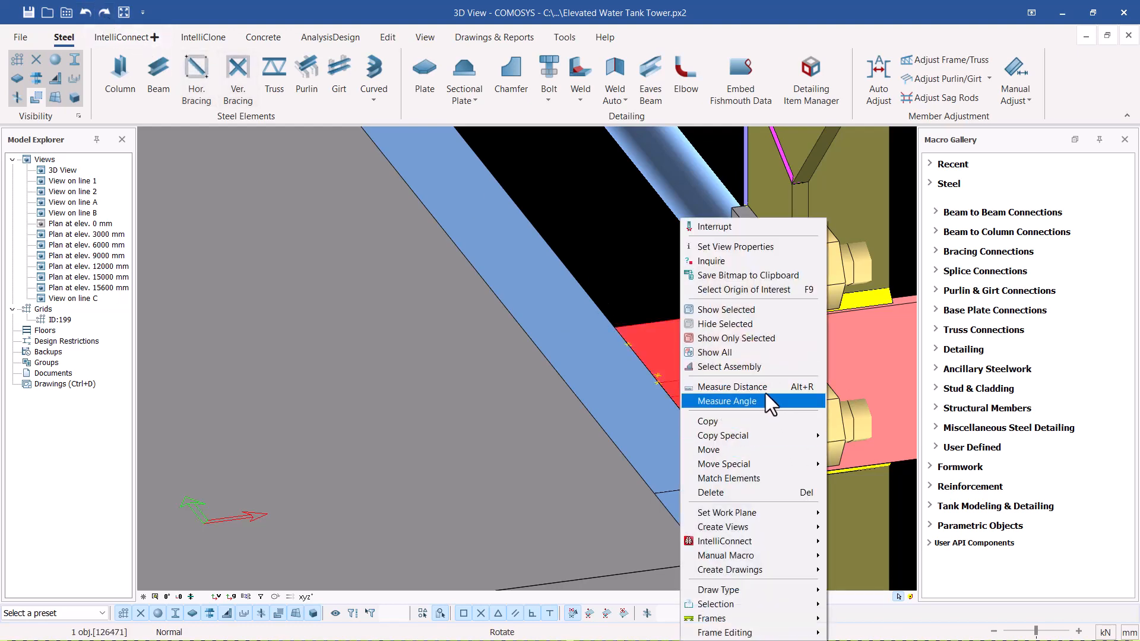
left_click(756, 368)
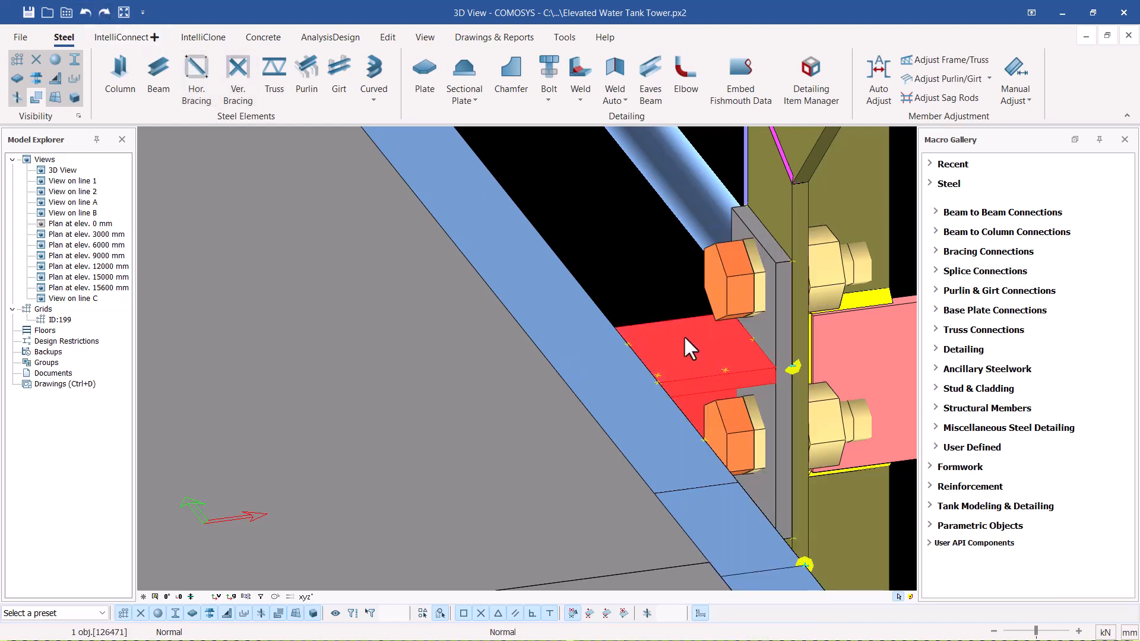
scroll(456, 363, "down", 3)
left_click(801, 301)
Weld the short connecting beam to the bolted connection plate with Automatic Two-Object Welding.
scroll(646, 352, "up", 4)
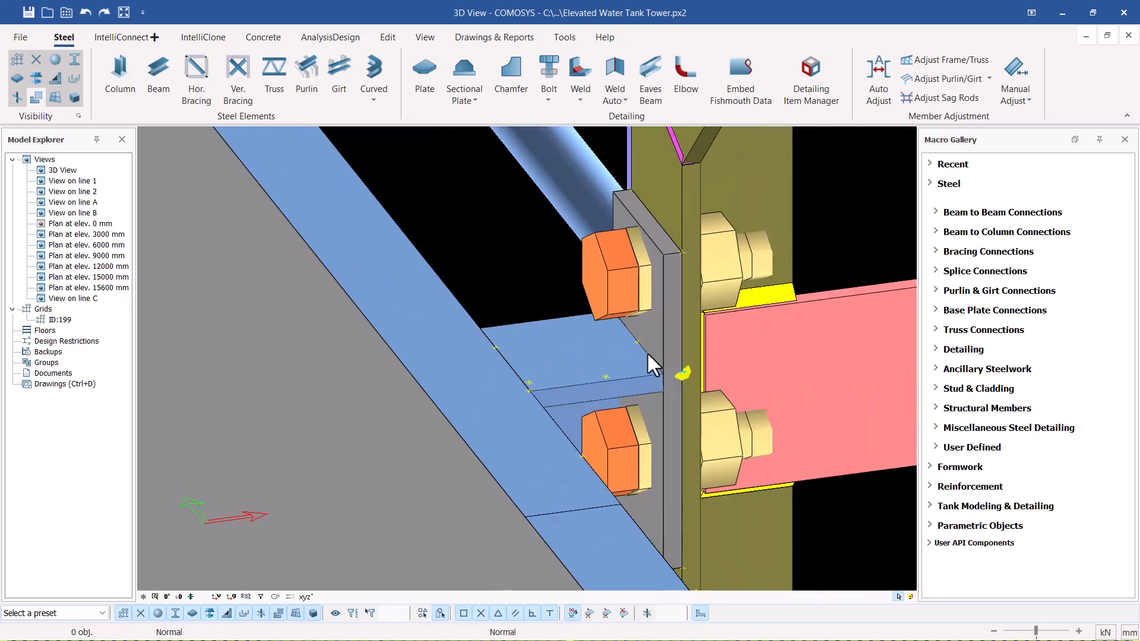
scroll(661, 334, "up", 2)
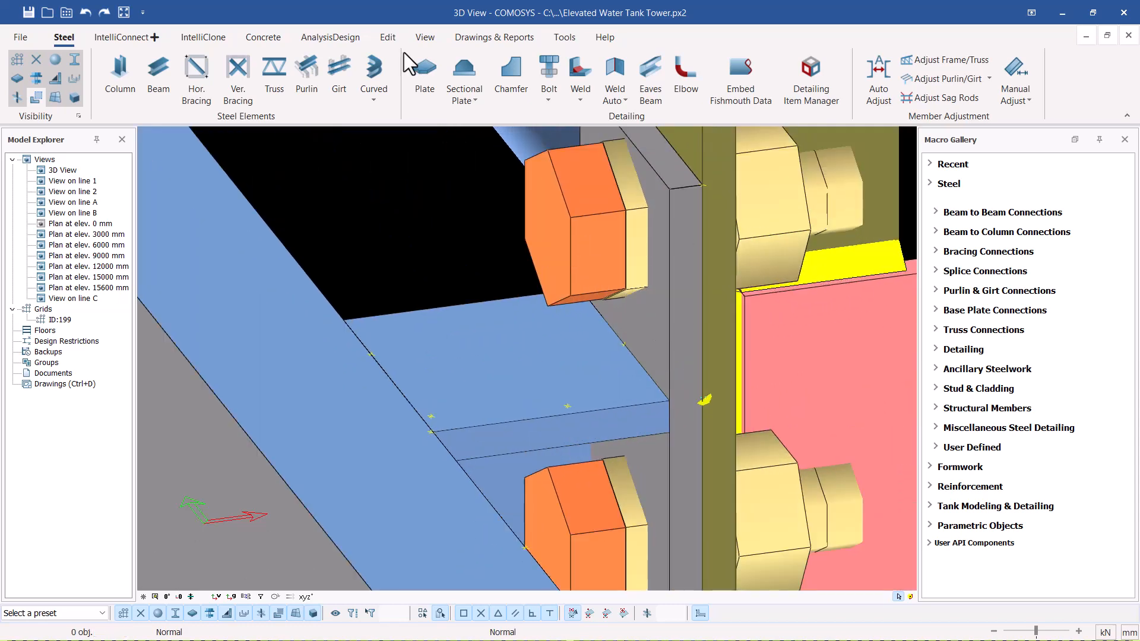
left_click(622, 102)
left_click(646, 122)
left_click(628, 385)
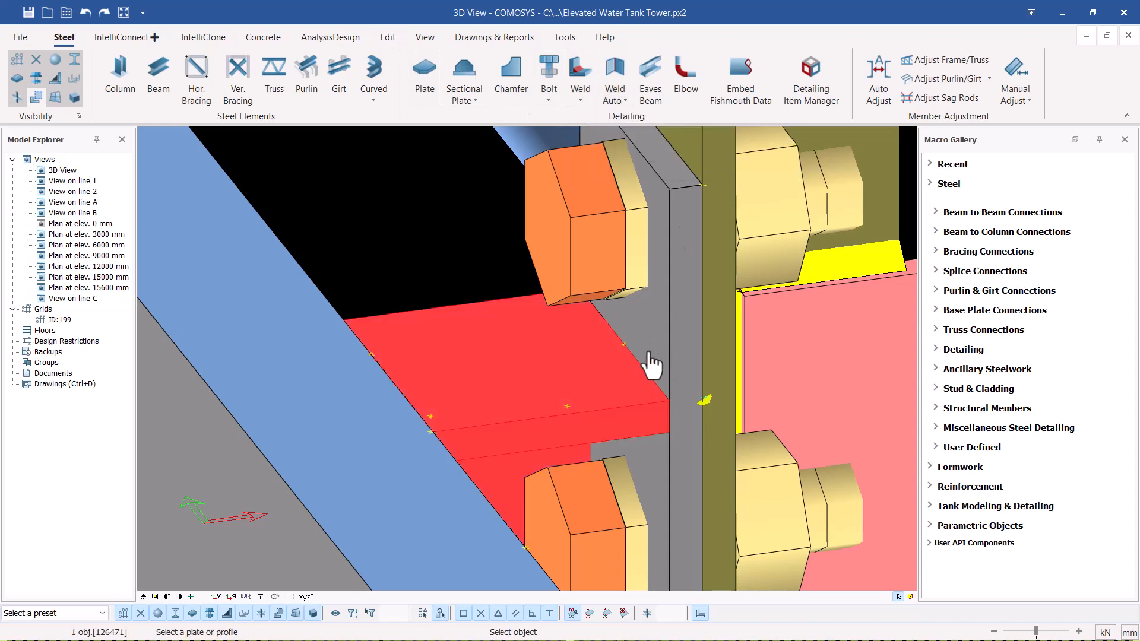
left_click(650, 362)
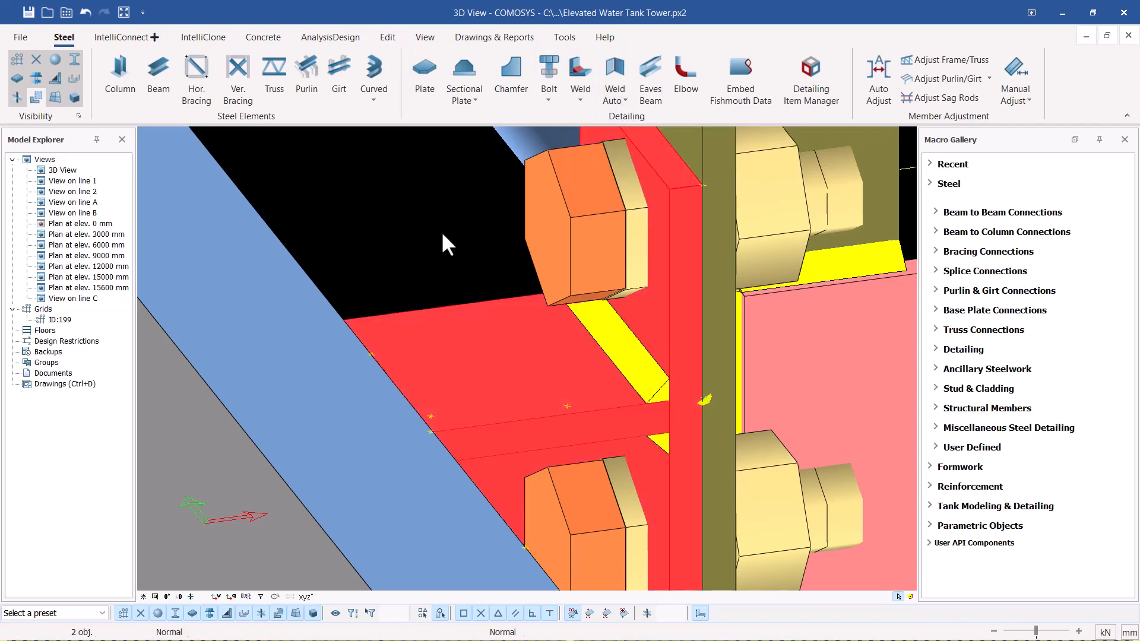
left_click(440, 233)
Select the connecting beam and plate as an assembly and mirror it to the other ladder stringer using Copy Mirror.
scroll(475, 268, "down", 3)
left_click(496, 296)
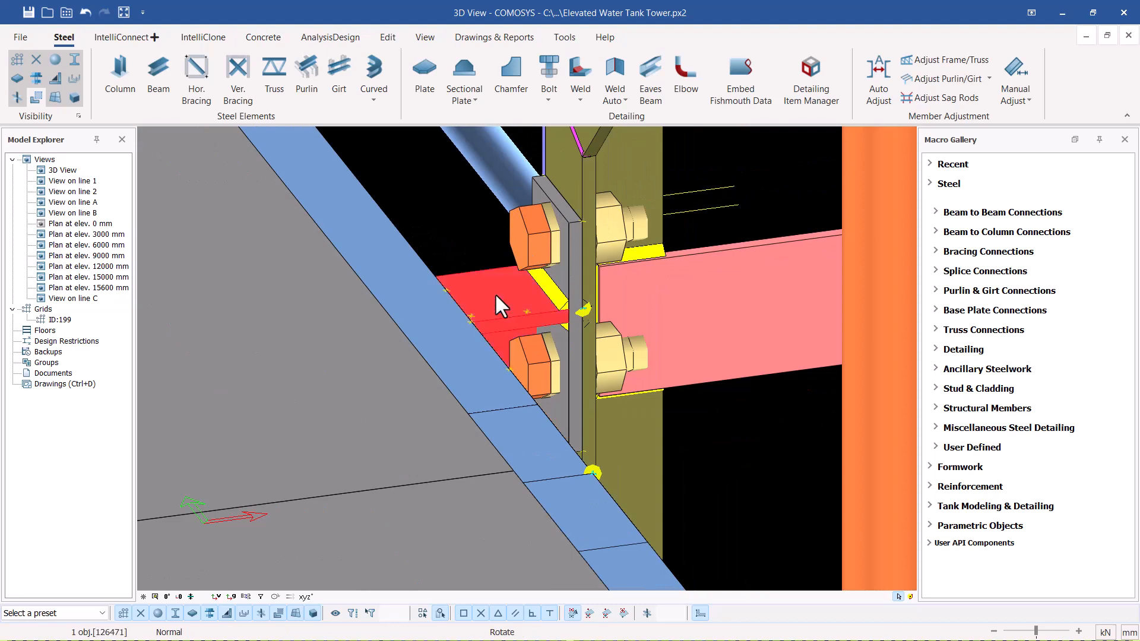
right_click(496, 297)
left_click(562, 368)
scroll(561, 243, "down", 13)
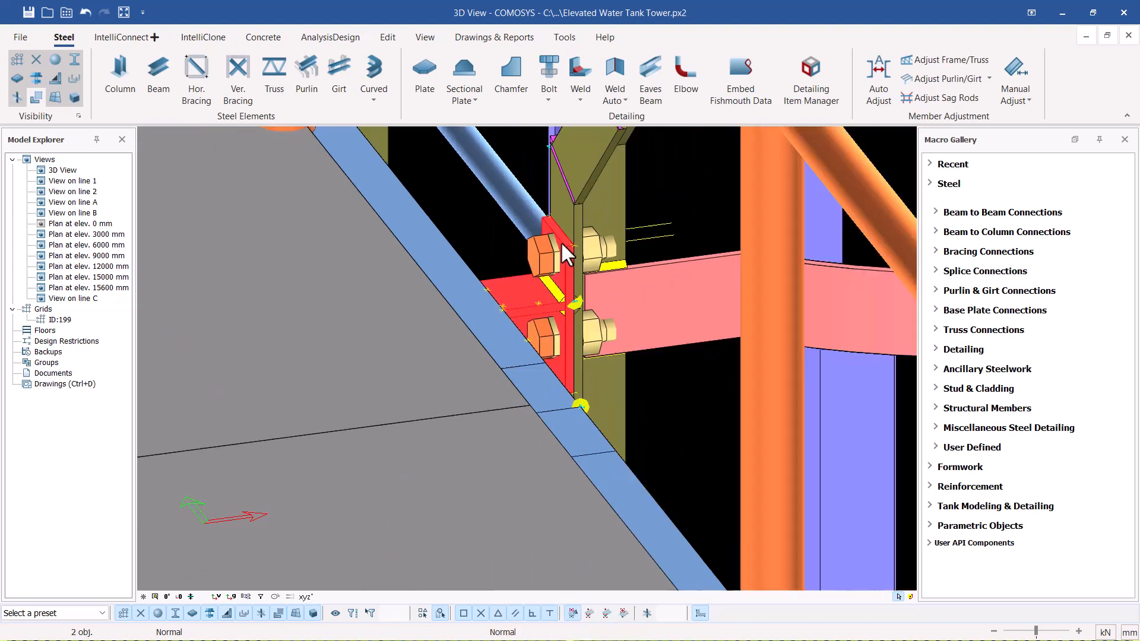
scroll(662, 219, "up", 2)
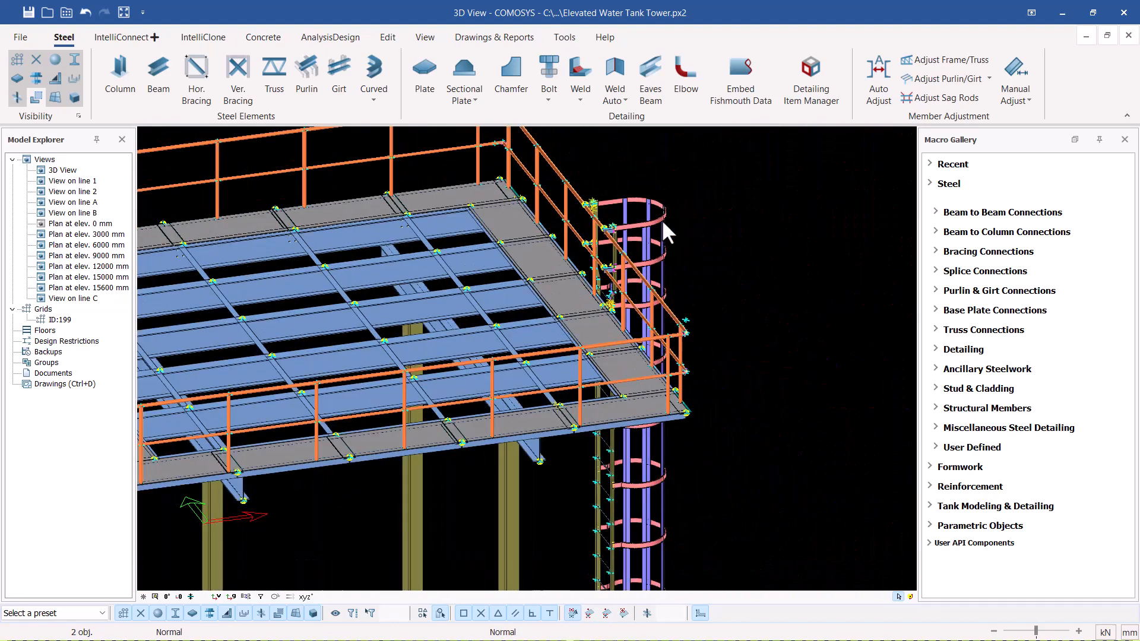
right_click(745, 206)
mouse_move(832, 407)
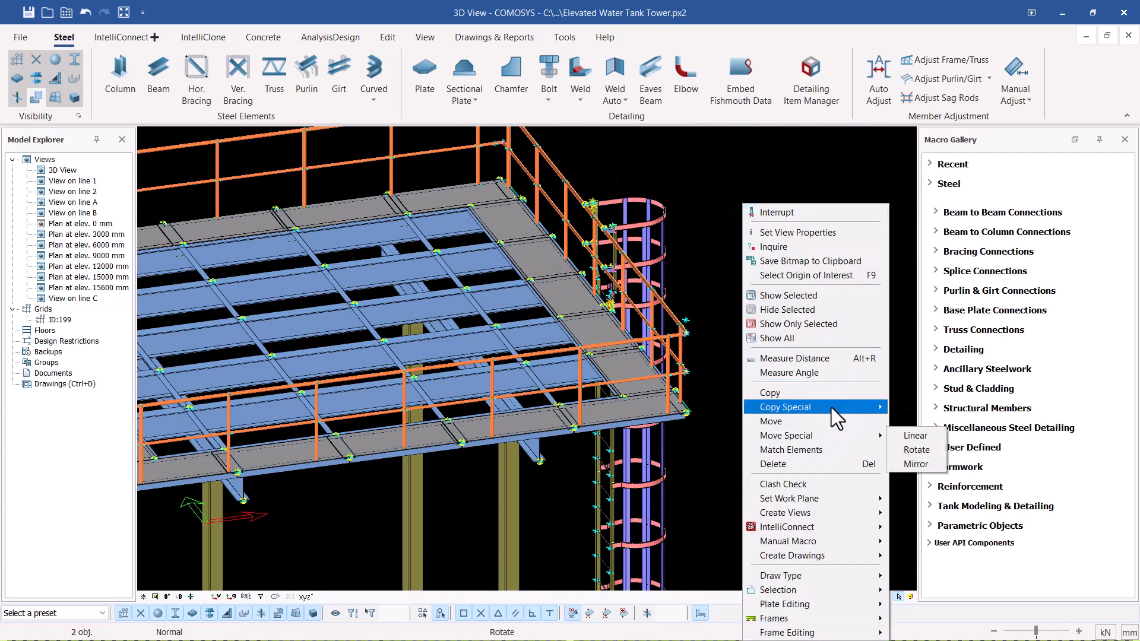
left_click(929, 436)
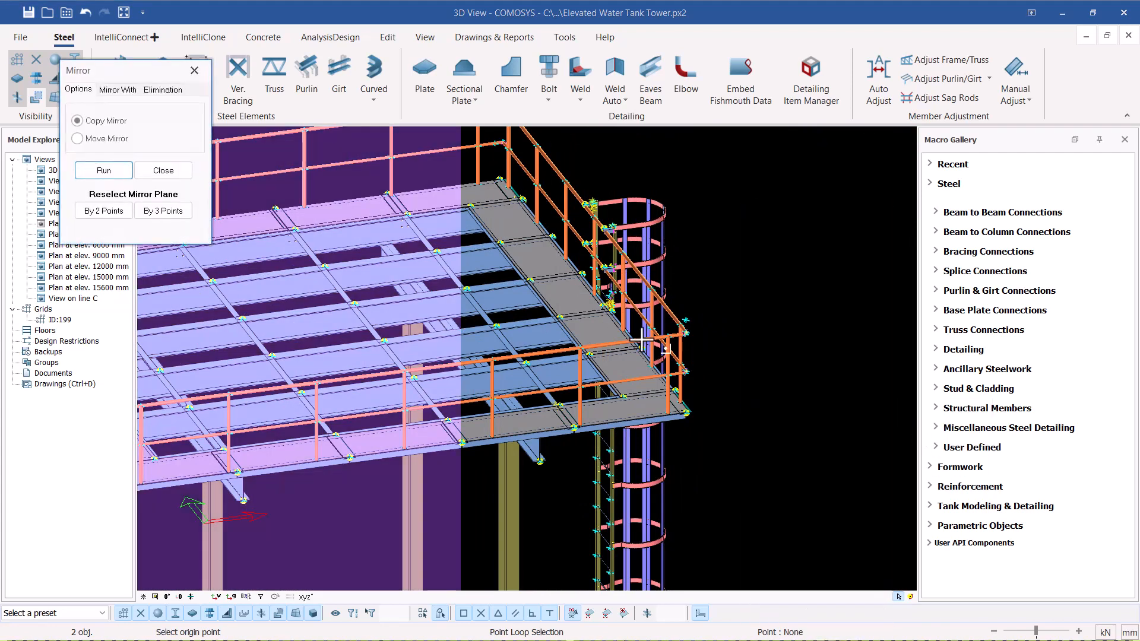
left_click(119, 175)
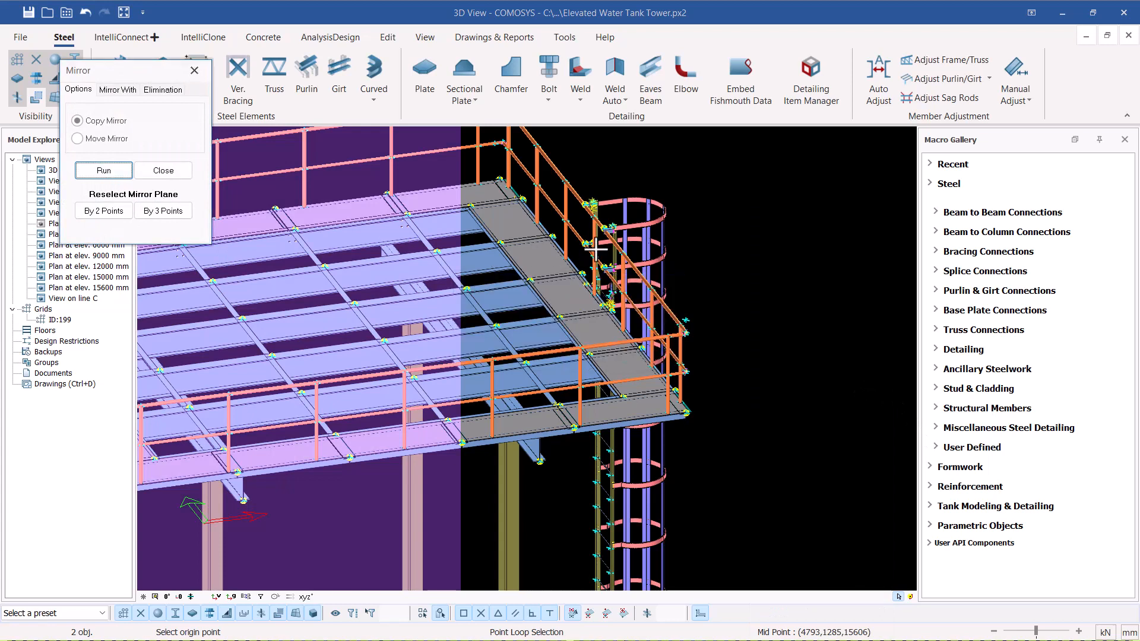
key("Escape")
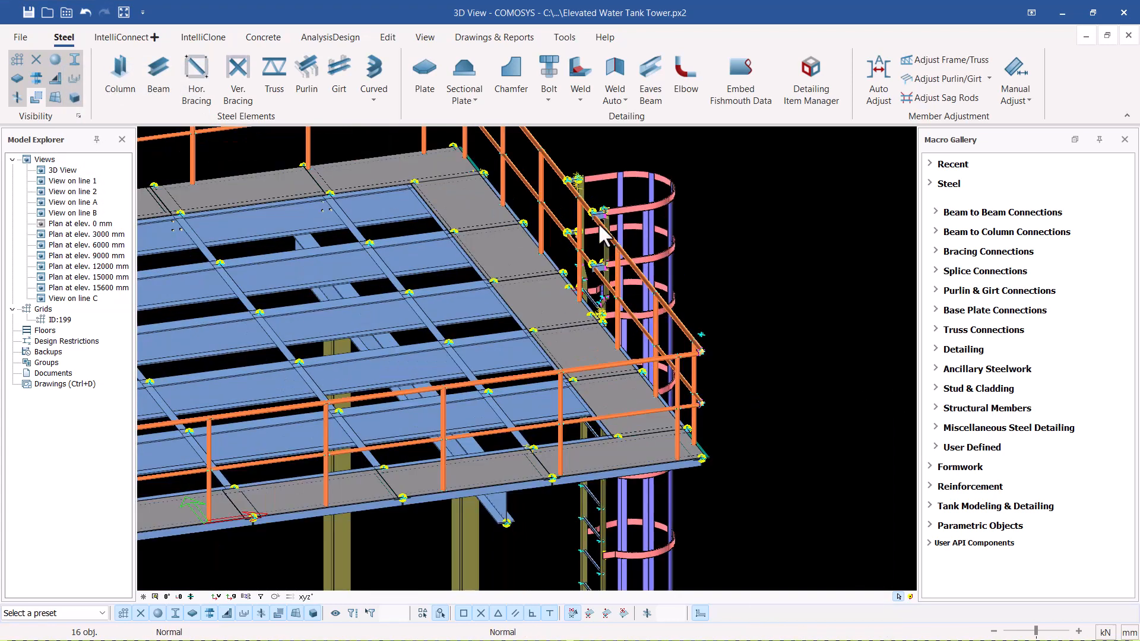
Inspect the mirrored connecting beam, plate and weld at the other ladder stringer from several angles.
scroll(596, 315, "up", 5)
scroll(561, 363, "up", 2)
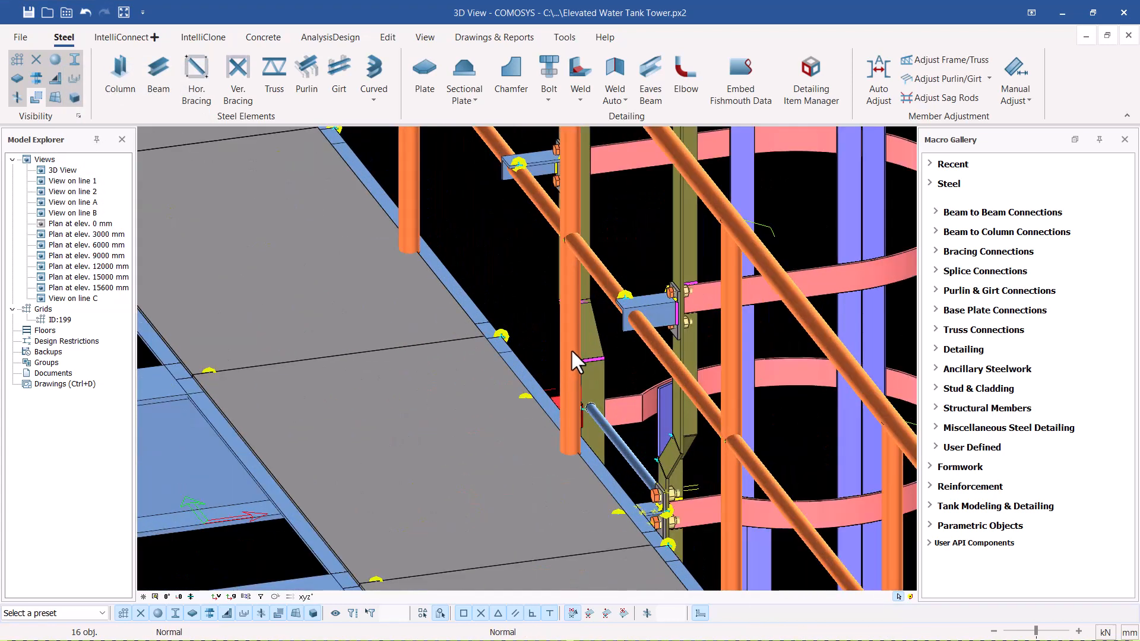
scroll(559, 399, "up", 4)
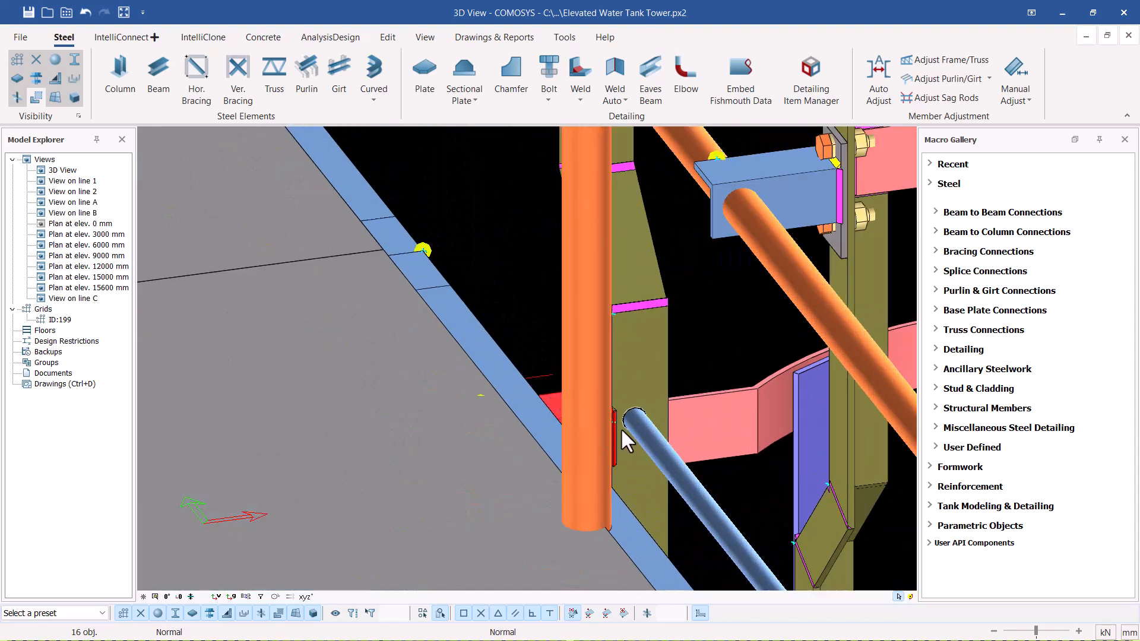
left_click(614, 431)
middle_click_drag(614, 432, 687, 424)
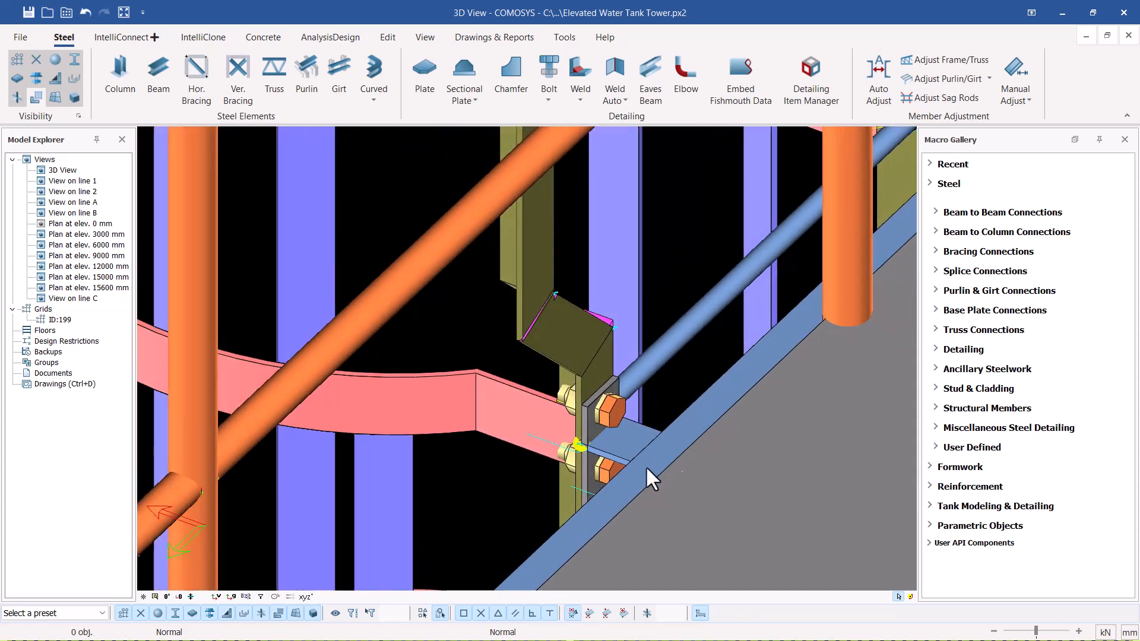
scroll(648, 467, "up", 3)
left_click(627, 423)
left_click(682, 444)
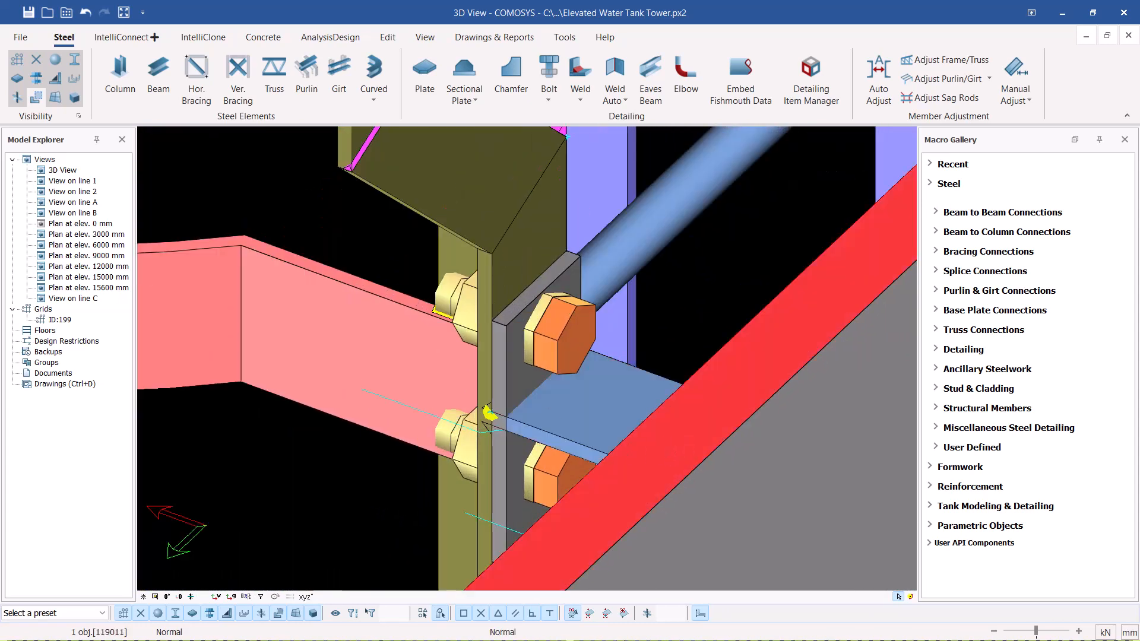
scroll(707, 243, "down", 5)
scroll(625, 247, "up", 5)
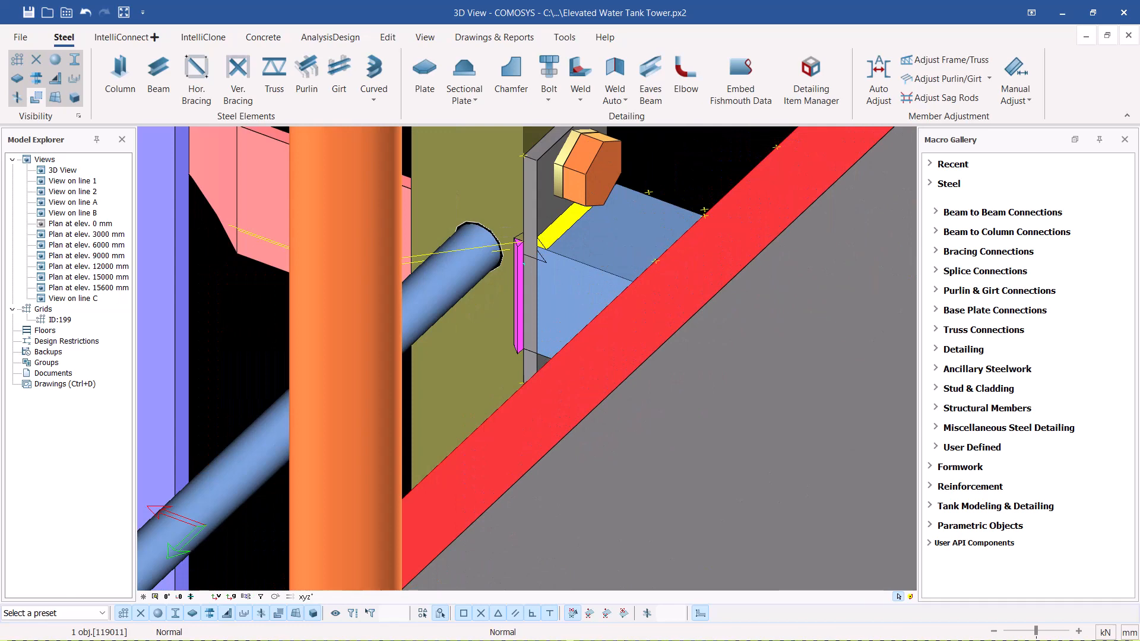
Examine how the connecting beams at both ladder stringers meet the platform edge beam.
left_click(629, 243)
left_click(696, 176)
scroll(596, 179, "down", 3)
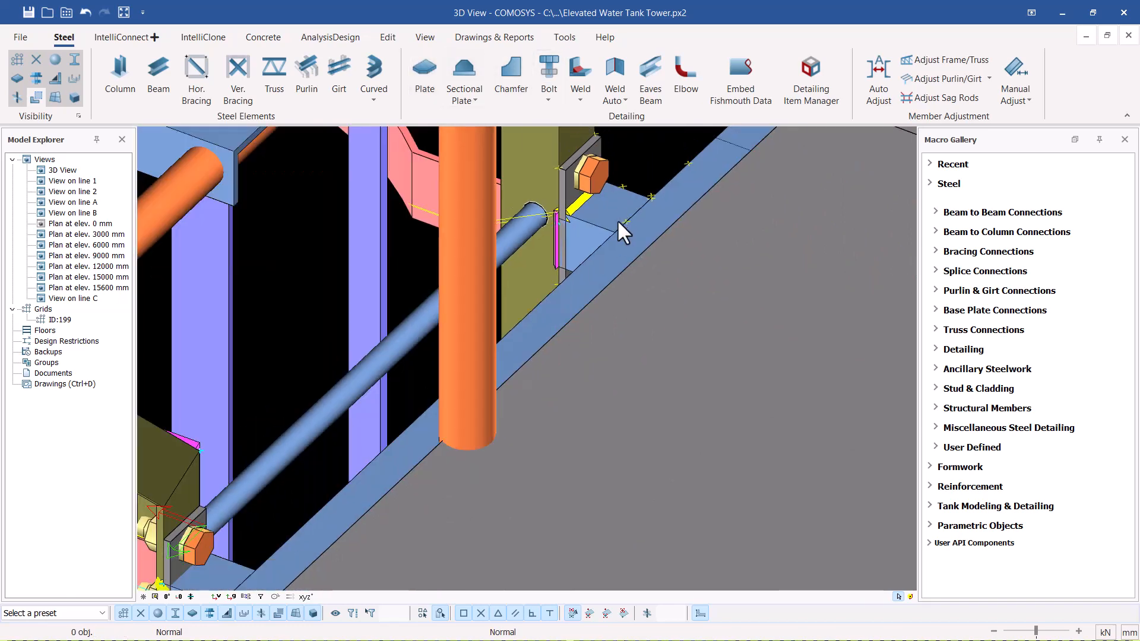
left_click(617, 222)
middle_click_drag(618, 222, 677, 293)
scroll(409, 196, "up", 5)
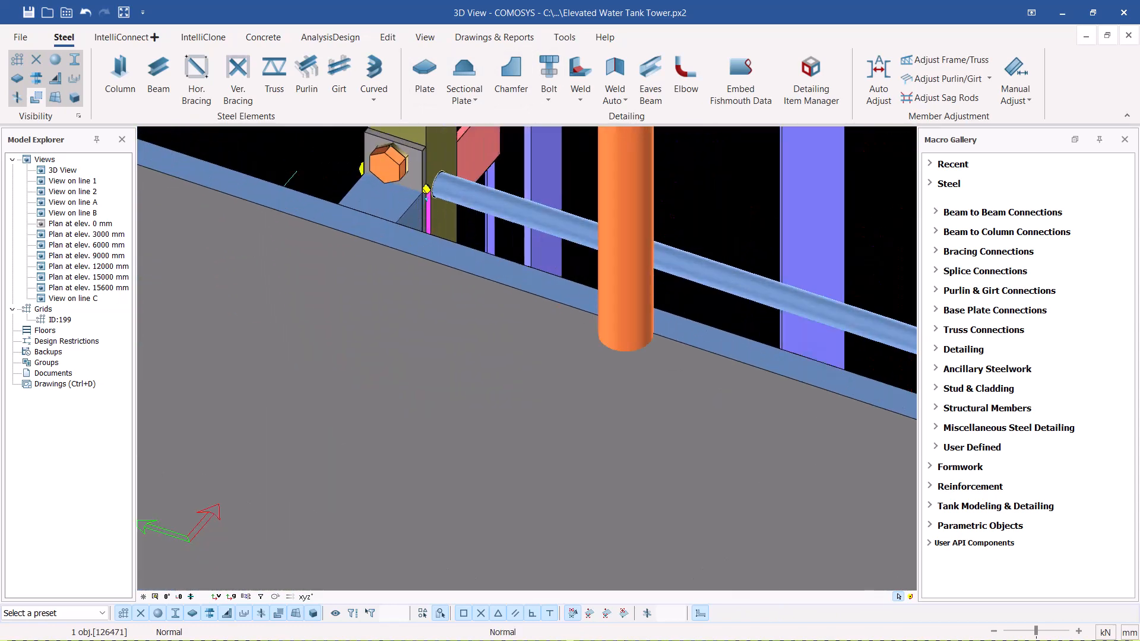
left_click(365, 215)
scroll(353, 224, "down", 3)
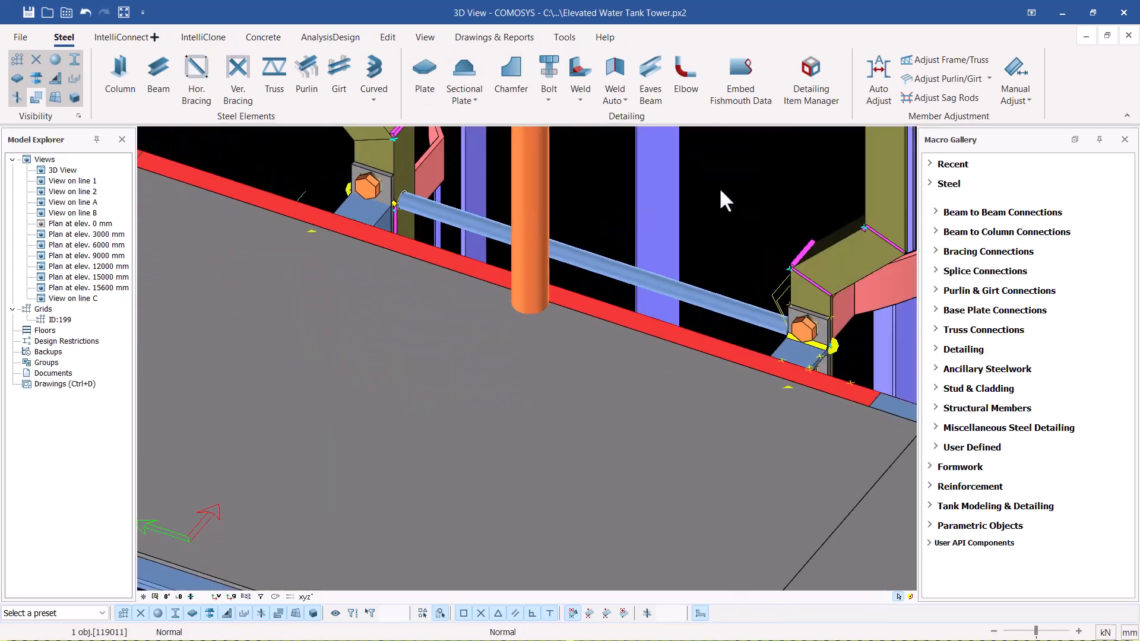
Weld the connecting beam at the near ladder stringer to the platform edge beam with Automatic Two-Object Welding.
left_click(494, 140)
left_click(582, 102)
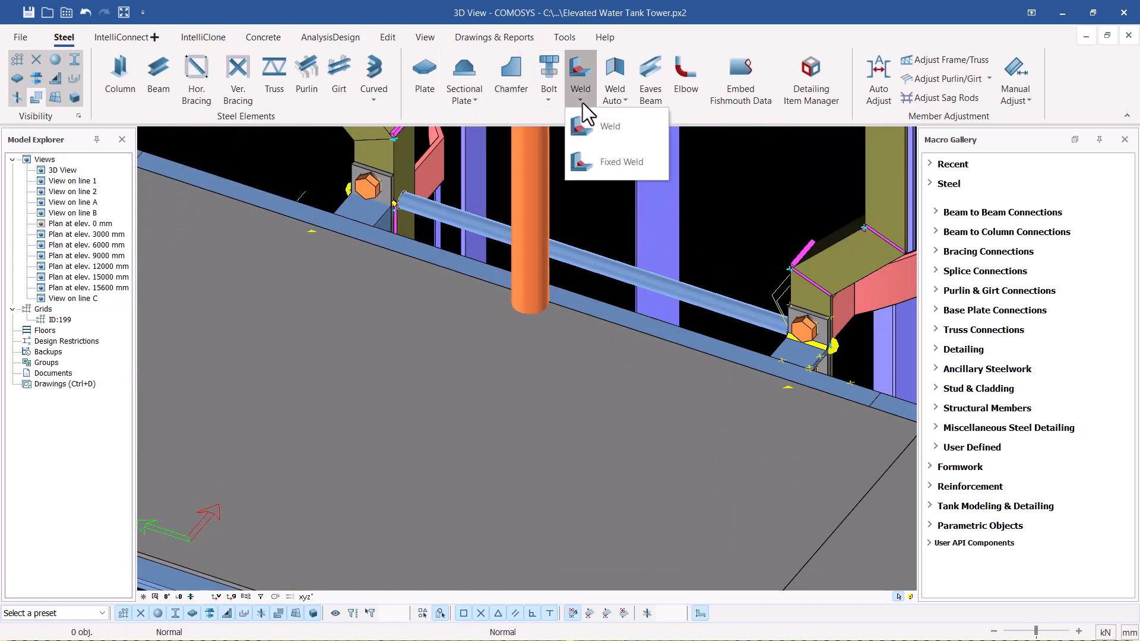
left_click(628, 101)
left_click(654, 133)
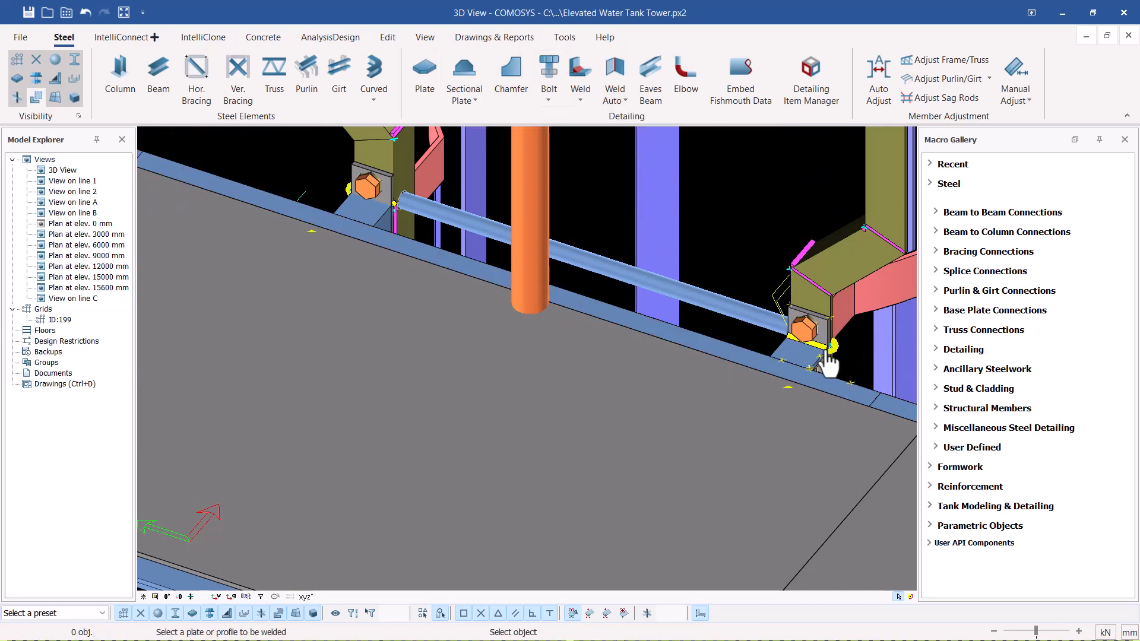
scroll(793, 371, "up", 3)
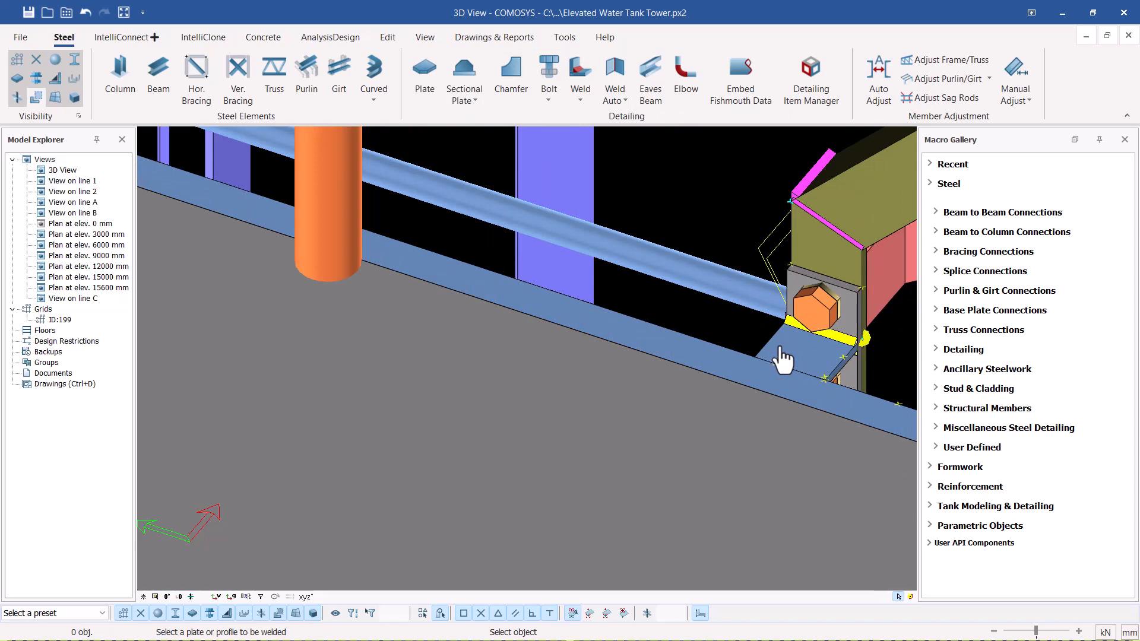
left_click(770, 345)
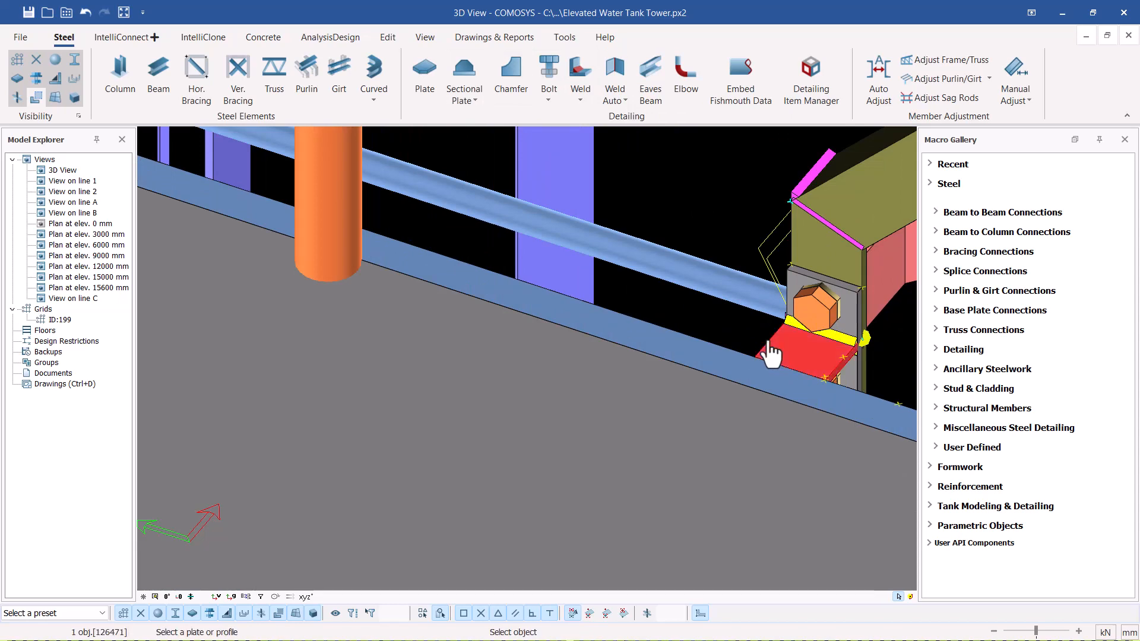
left_click(725, 357)
Weld the mirrored connecting beam at the other ladder stringer to the platform edge beam with Automatic Two-Object Welding.
scroll(744, 357, "down", 3)
scroll(371, 242, "up", 5)
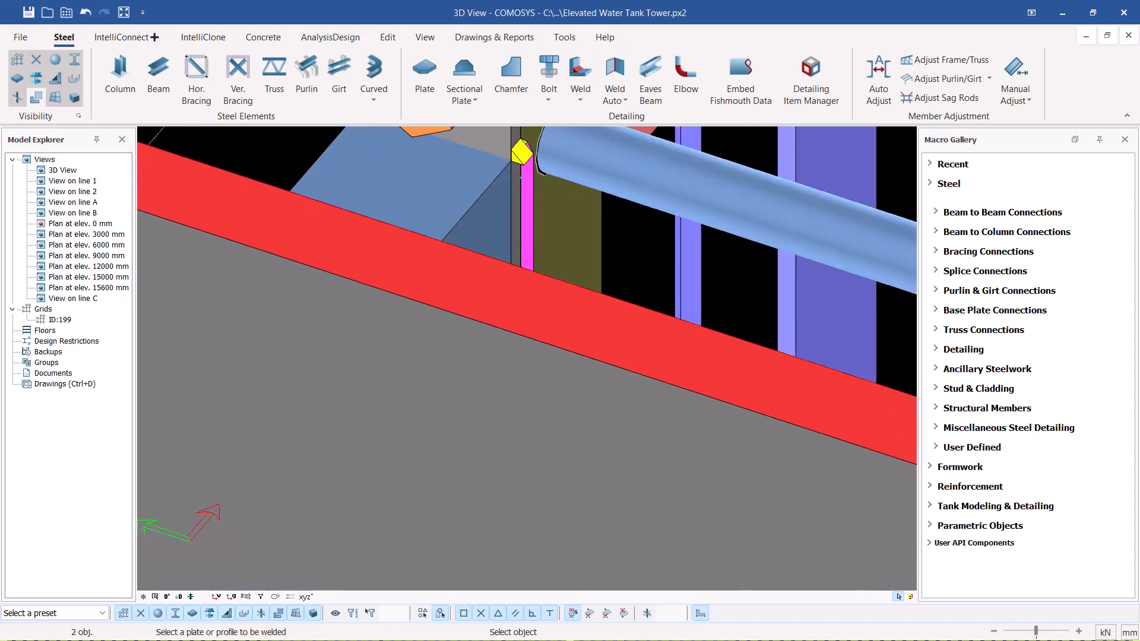
key("Escape")
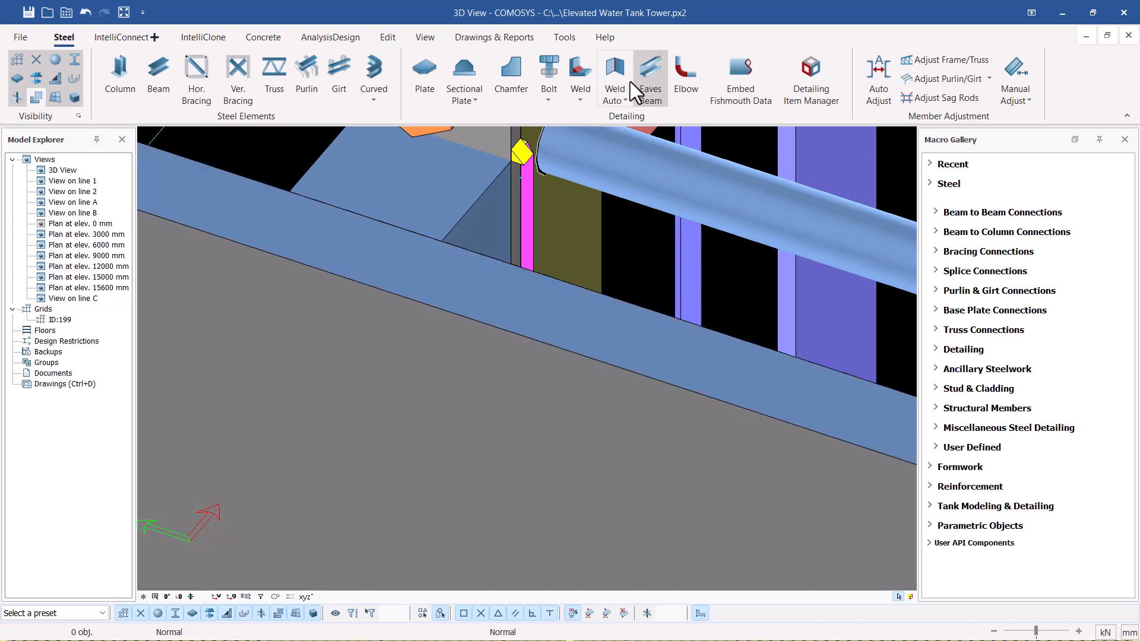
left_click(649, 141)
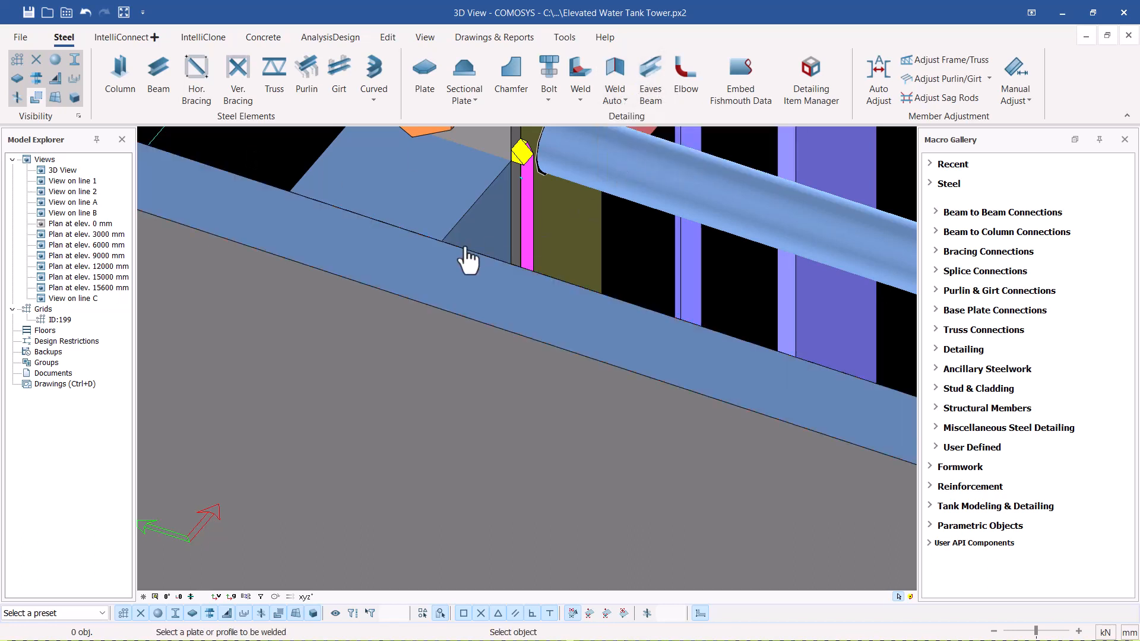
left_click(438, 216)
left_click(408, 254)
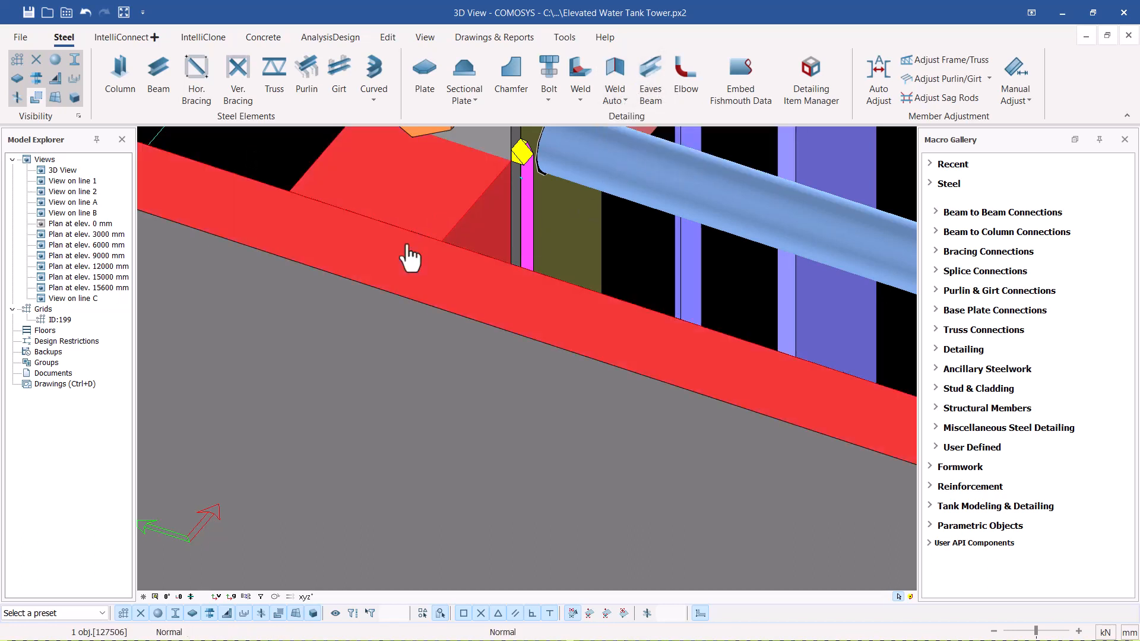
left_click(265, 159)
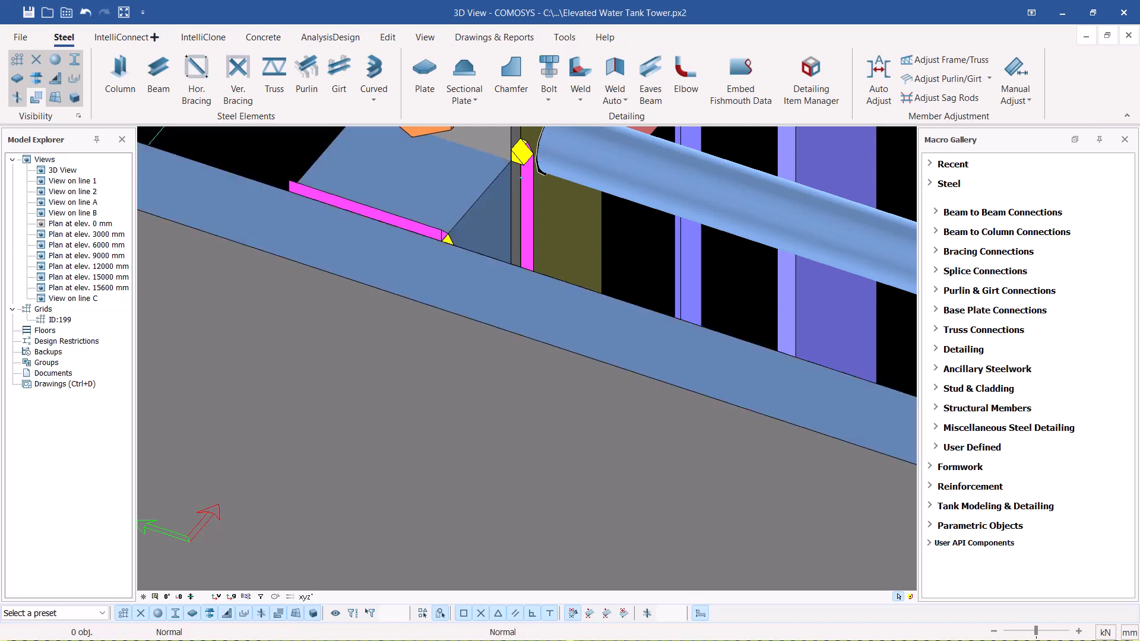
Select the platform edge beam's welded assembly and isolate it in the 3D view with Show Only Selected.
scroll(447, 238, "down", 6)
middle_click_drag(504, 247, 704, 402)
left_click(749, 411)
right_click(748, 410)
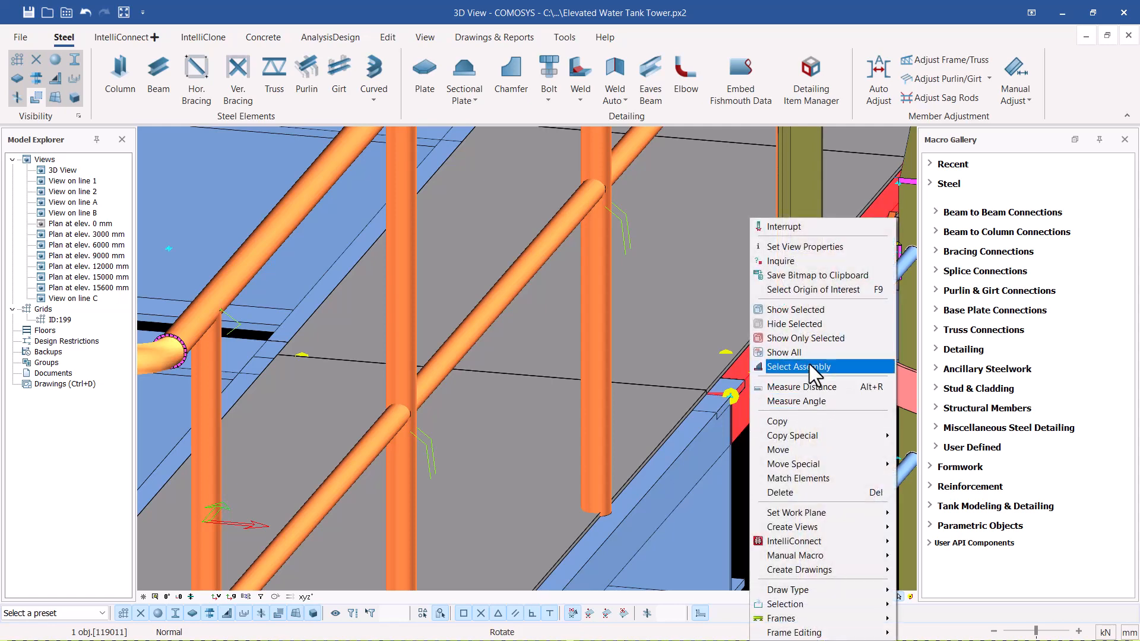
left_click(810, 365)
right_click(756, 404)
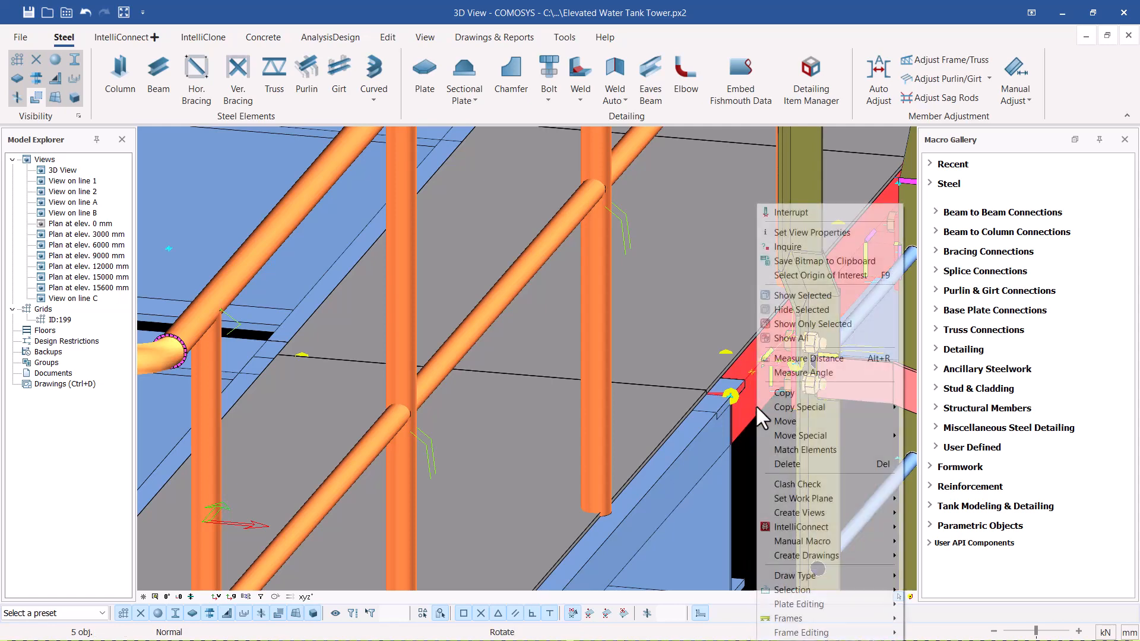
left_click(832, 326)
left_click(842, 383)
scroll(563, 358, "down", 7)
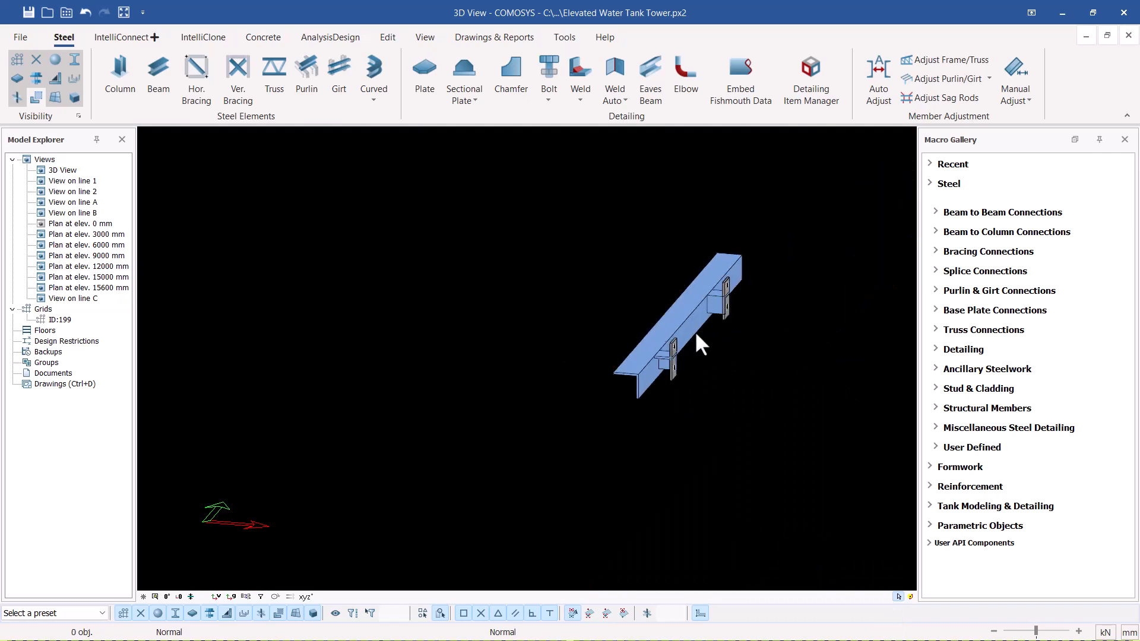
Examine the isolated edge beam assembly from several angles, checking both connecting beams and their end plates.
scroll(720, 302, "up", 9)
left_click(727, 297)
middle_click_drag(727, 297, 746, 301)
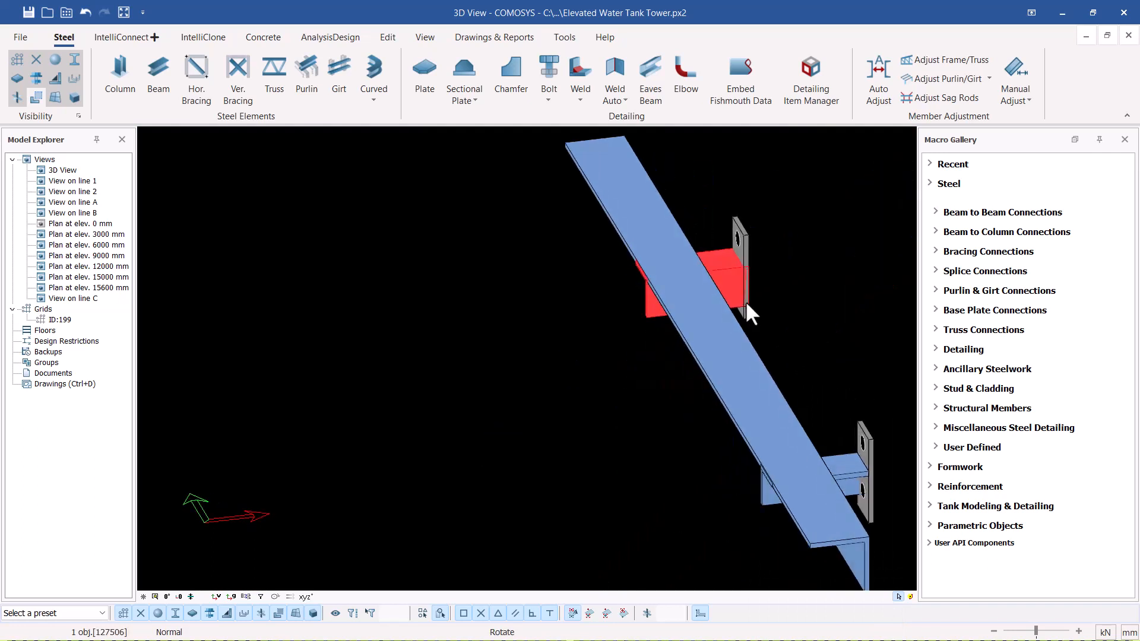
left_click(781, 281)
scroll(714, 299, "down", 3)
middle_click_drag(726, 349, 744, 347)
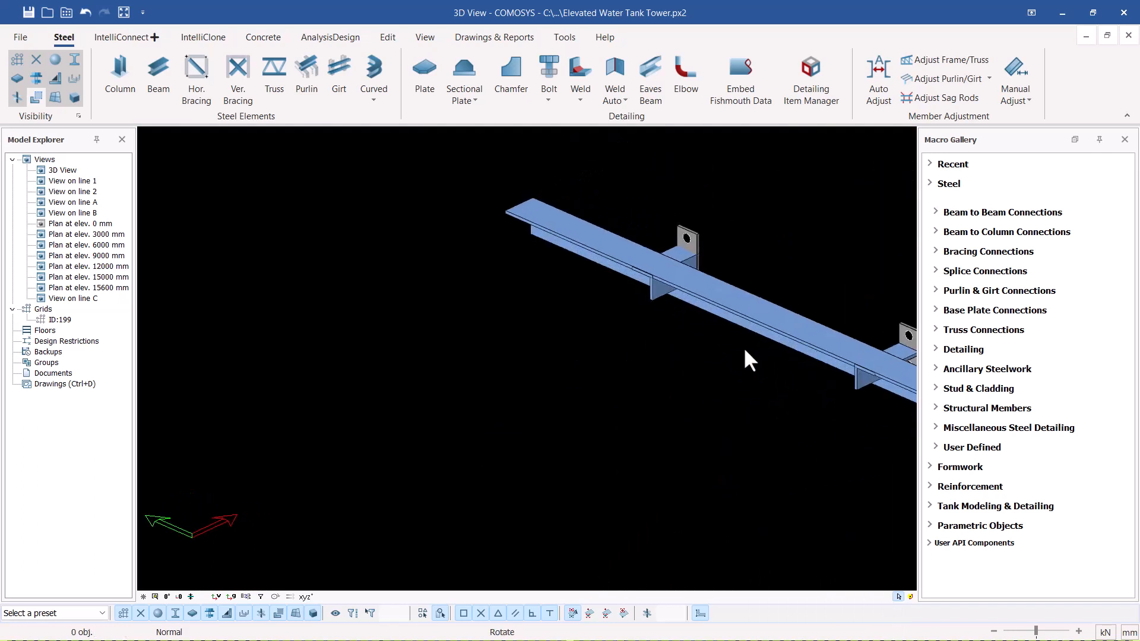
scroll(696, 256, "up", 4)
scroll(632, 266, "down", 4)
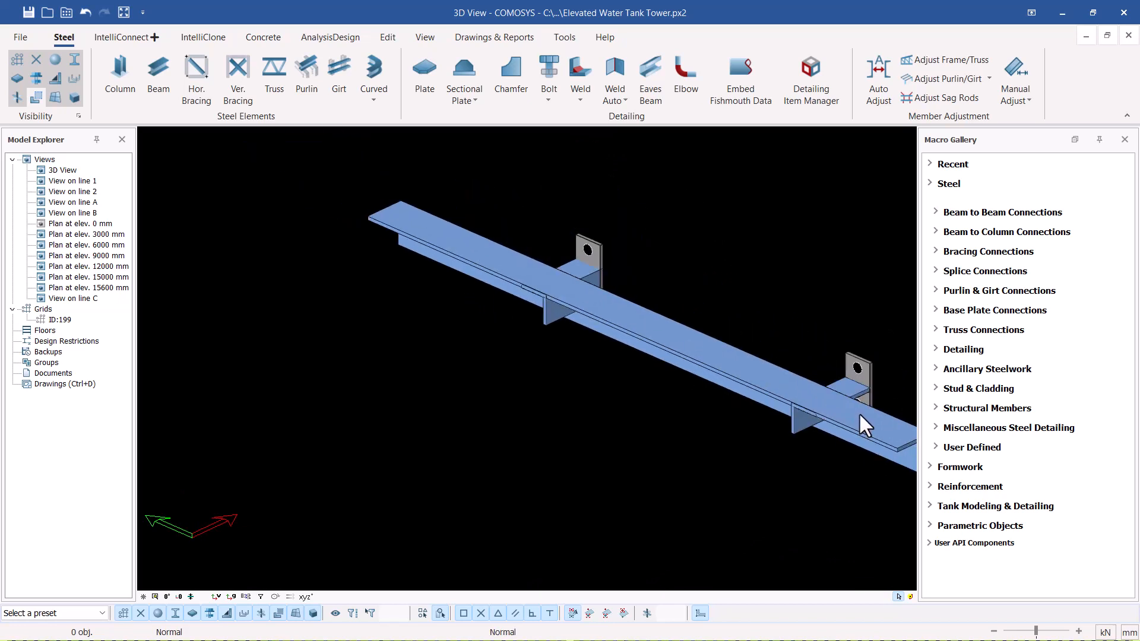
Show all model objects again and review the whole tower and the cage ladder's connections at the platform.
right_click(293, 196)
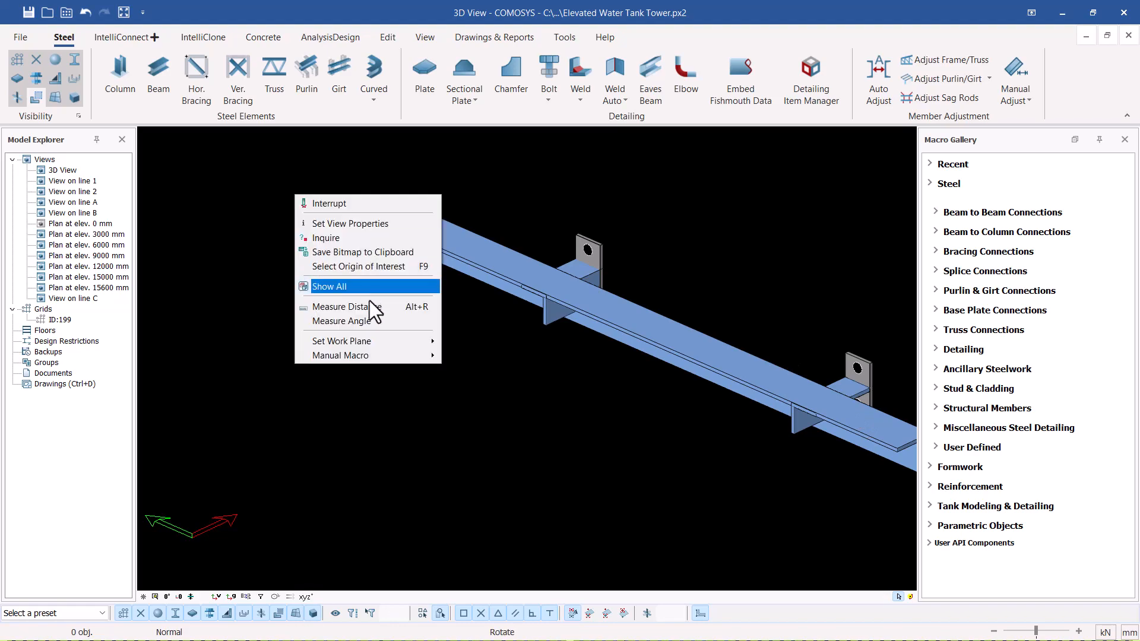
left_click(336, 291)
middle_click_drag(495, 218, 611, 311)
scroll(736, 332, "down", 3)
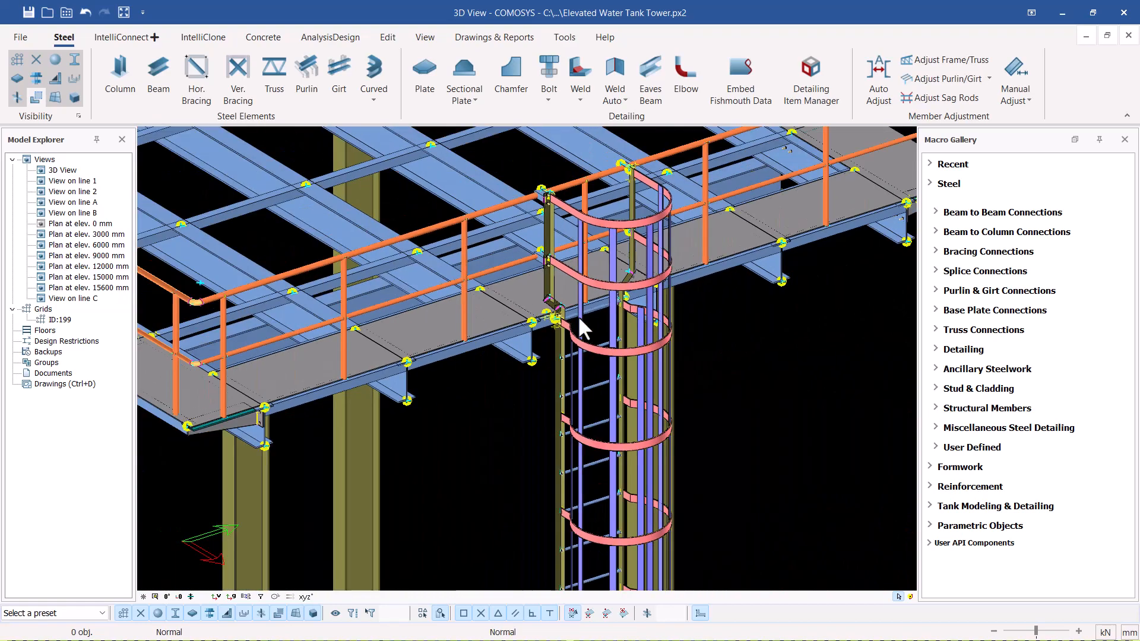
scroll(658, 300, "down", 5)
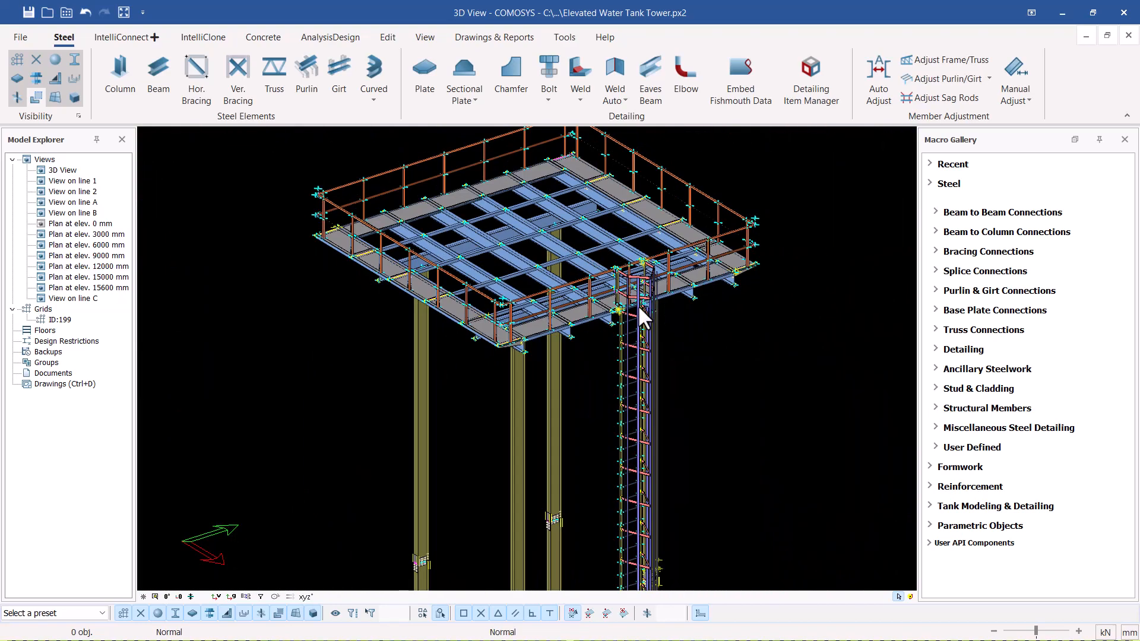
mouse_move(648, 304)
middle_mouse_down()
mouse_move(617, 279)
mouse_move(674, 318)
mouse_move(649, 287)
middle_mouse_up()
scroll(649, 287, "up", 5)
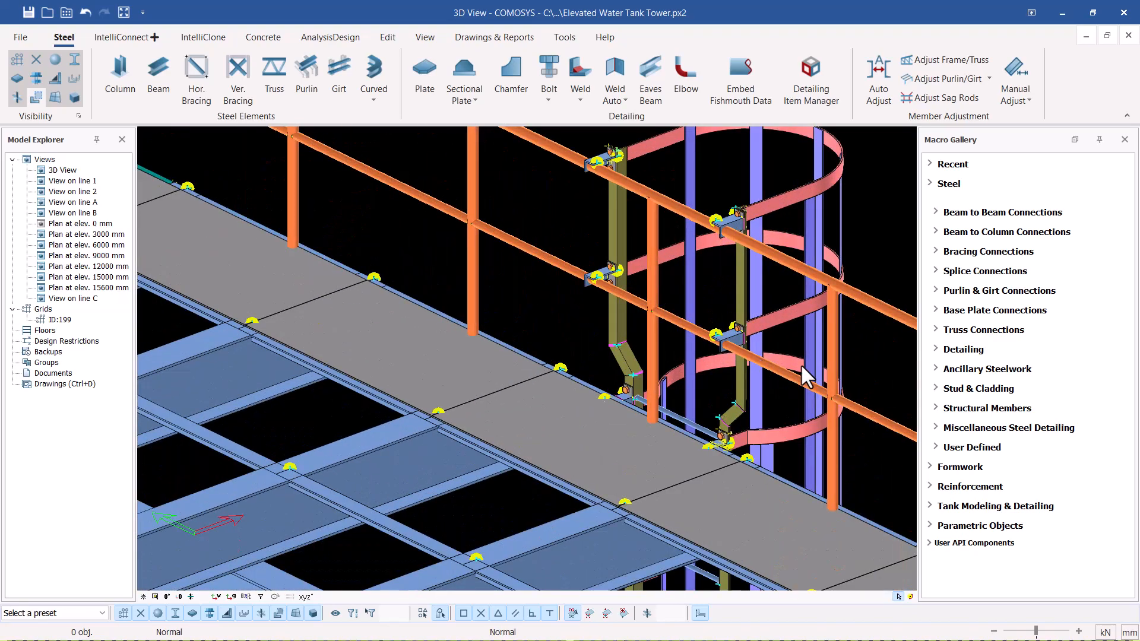
scroll(800, 363, "up", 2)
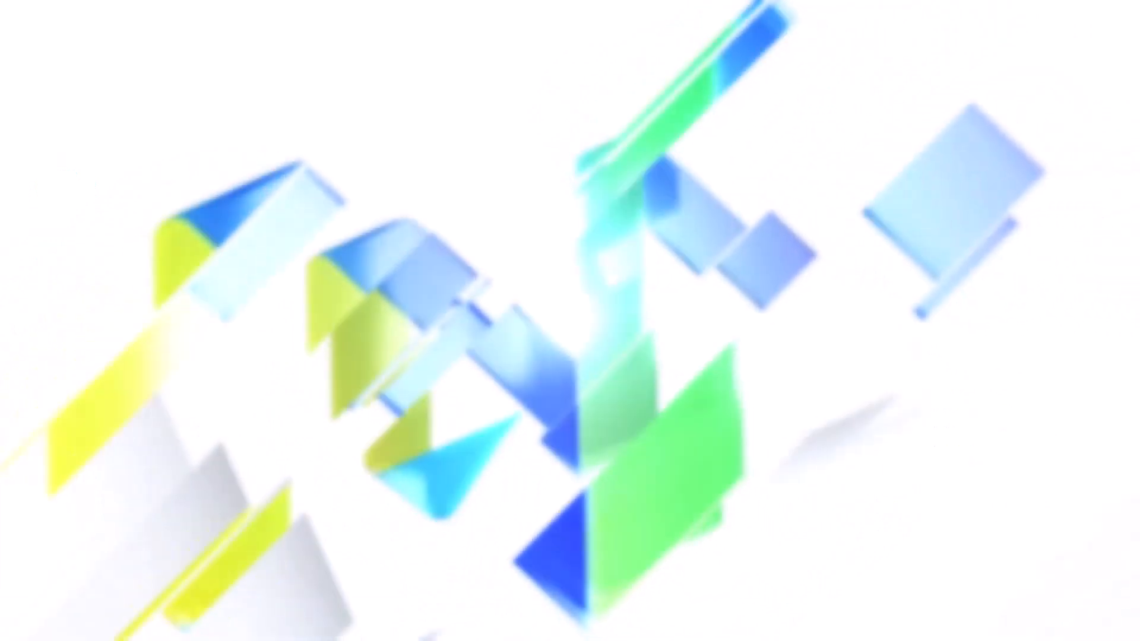